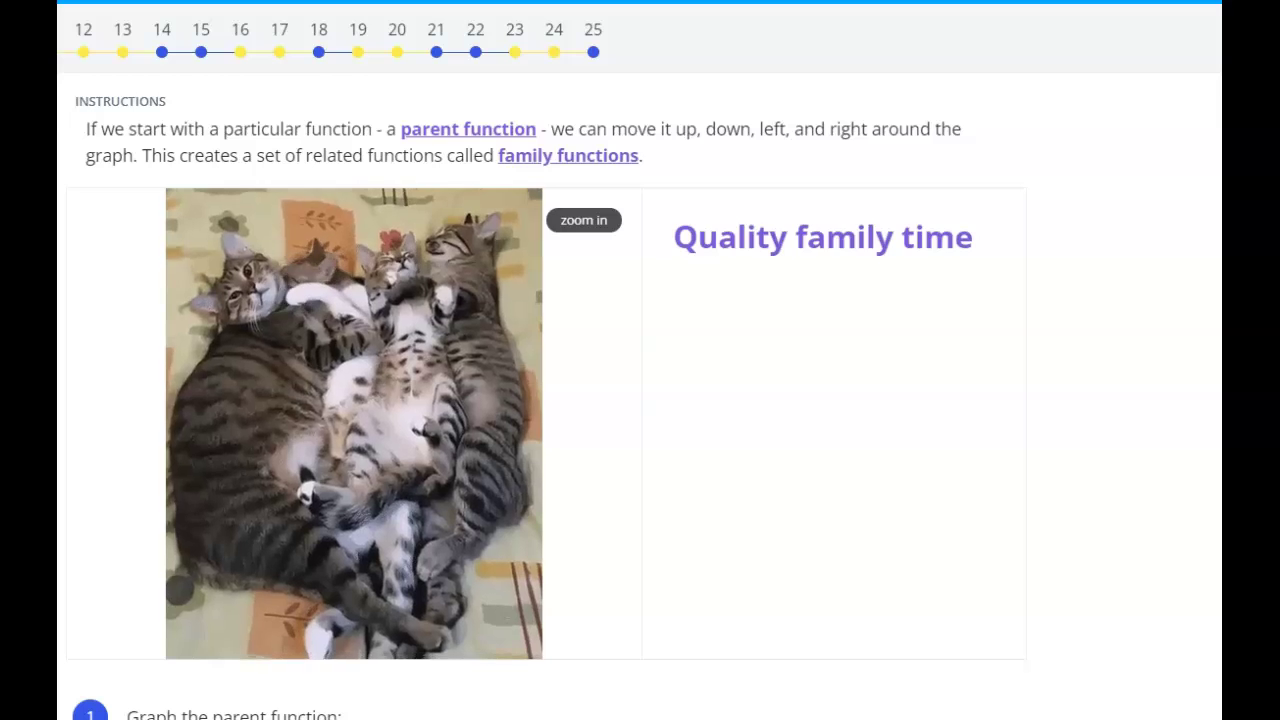
Graph the parent function y = x^2 in question 1's Desmos calculator
scroll(640, 360, "down", 3)
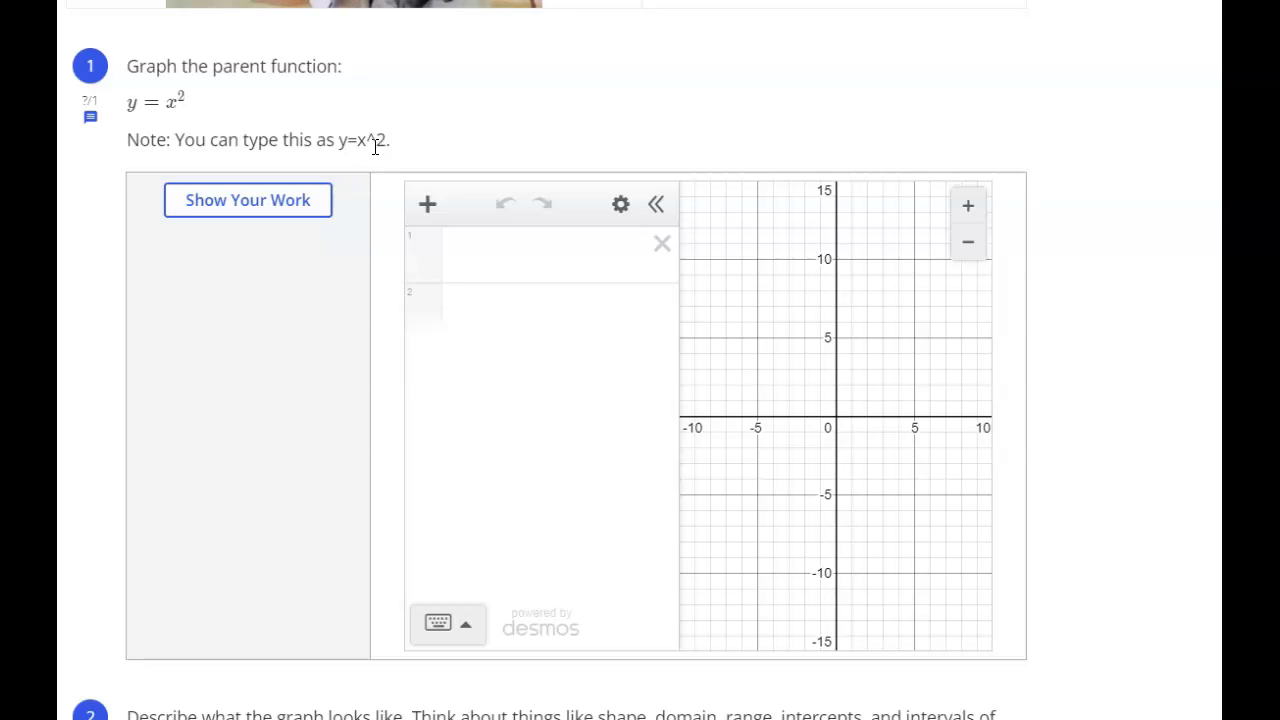
left_click(494, 262)
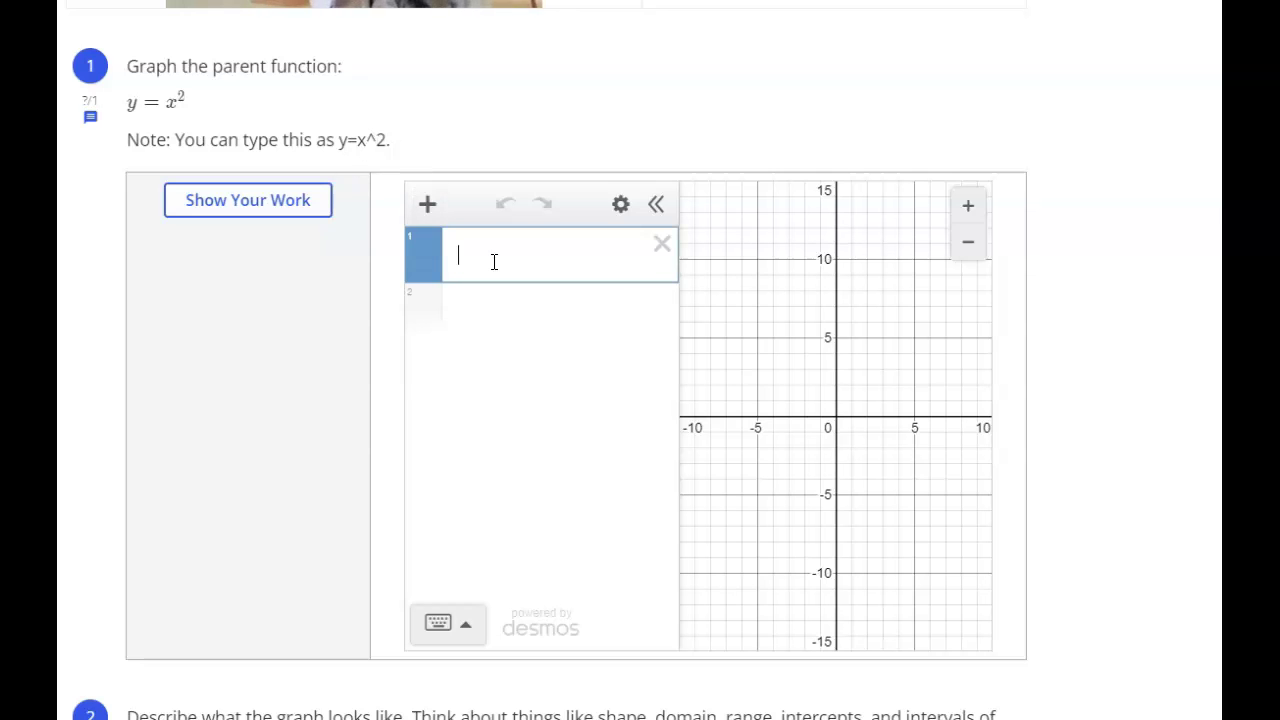
type("y = x")
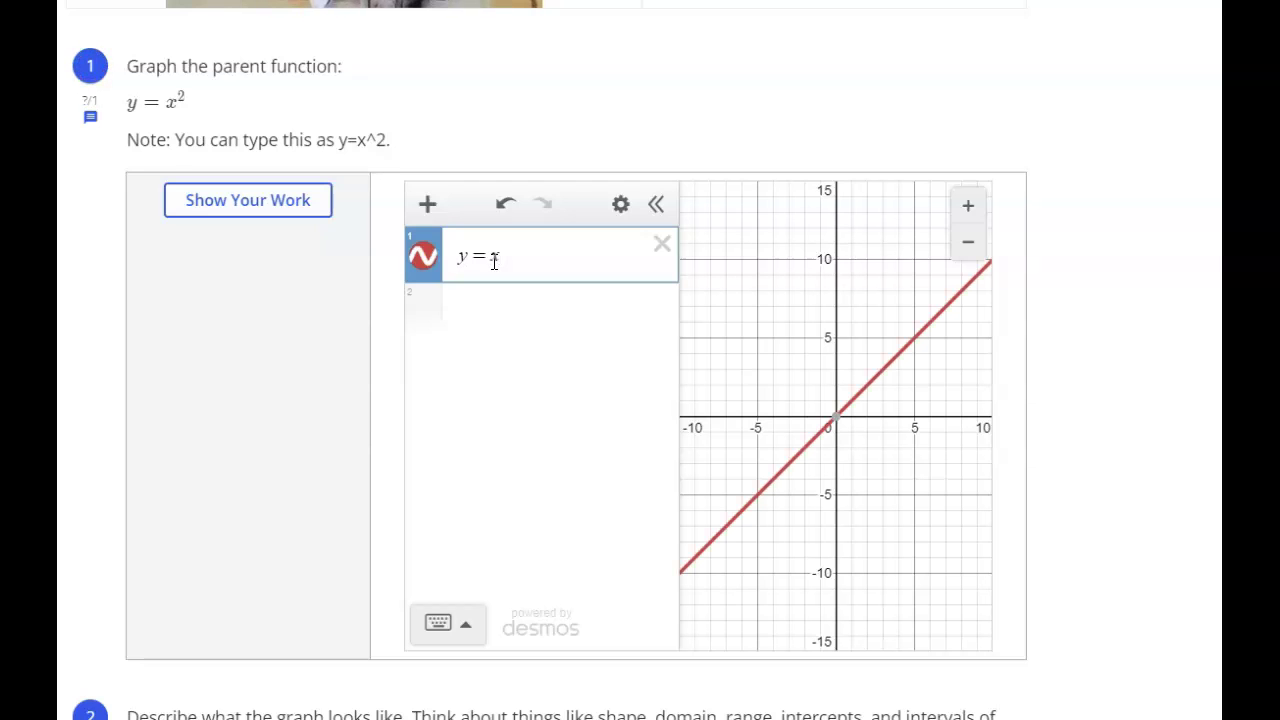
type("^")
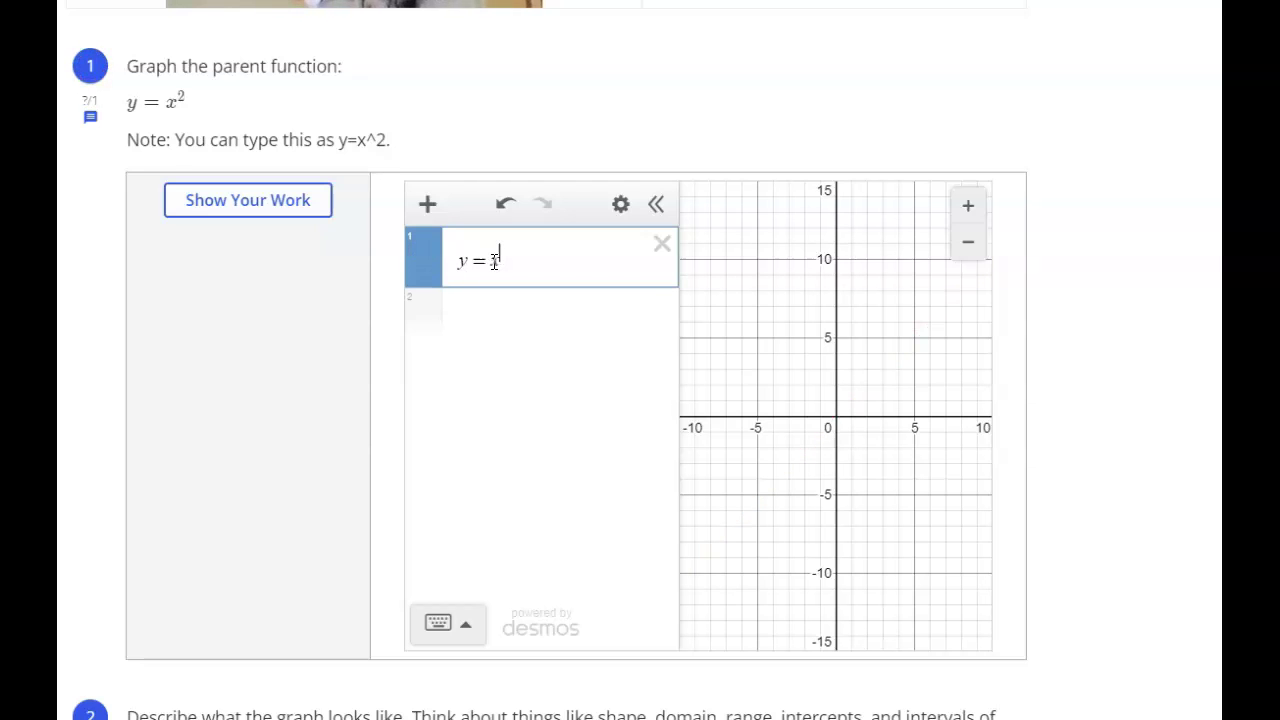
type("2")
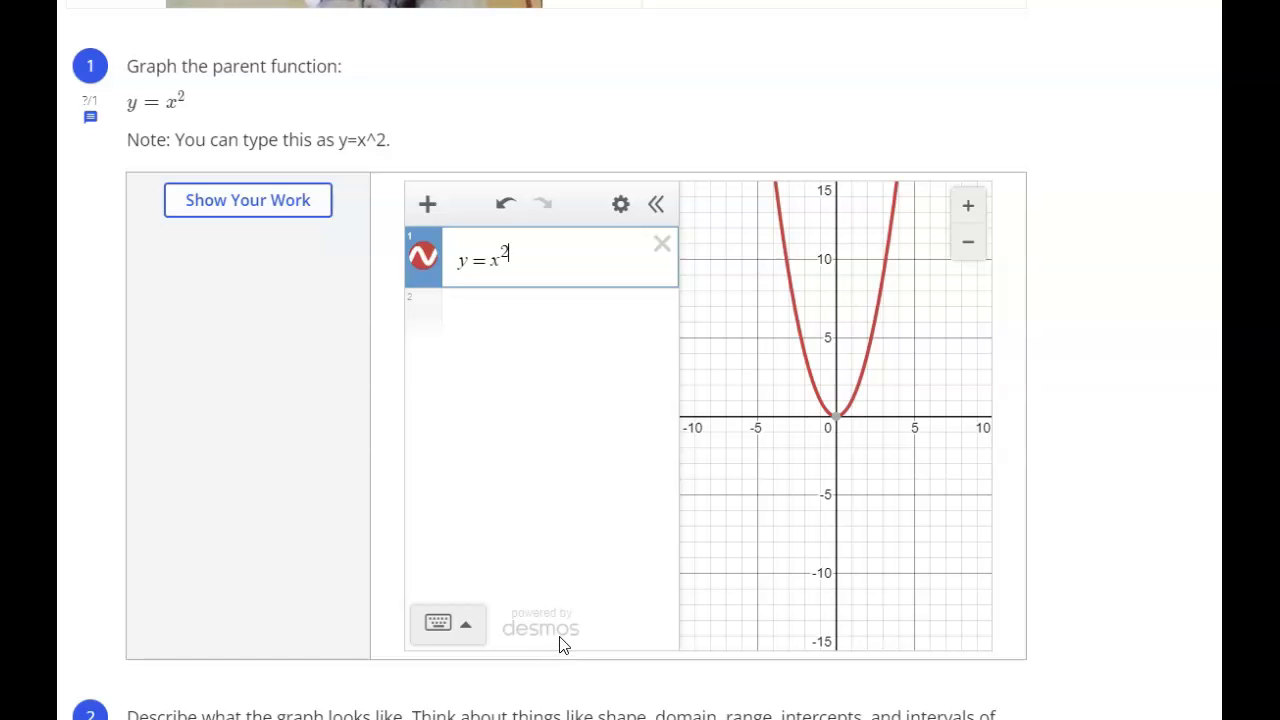
Inspect the parent function's graph by zooming out and recentering the parabola, and restore the default graph view
scroll(560, 644, "down", 5)
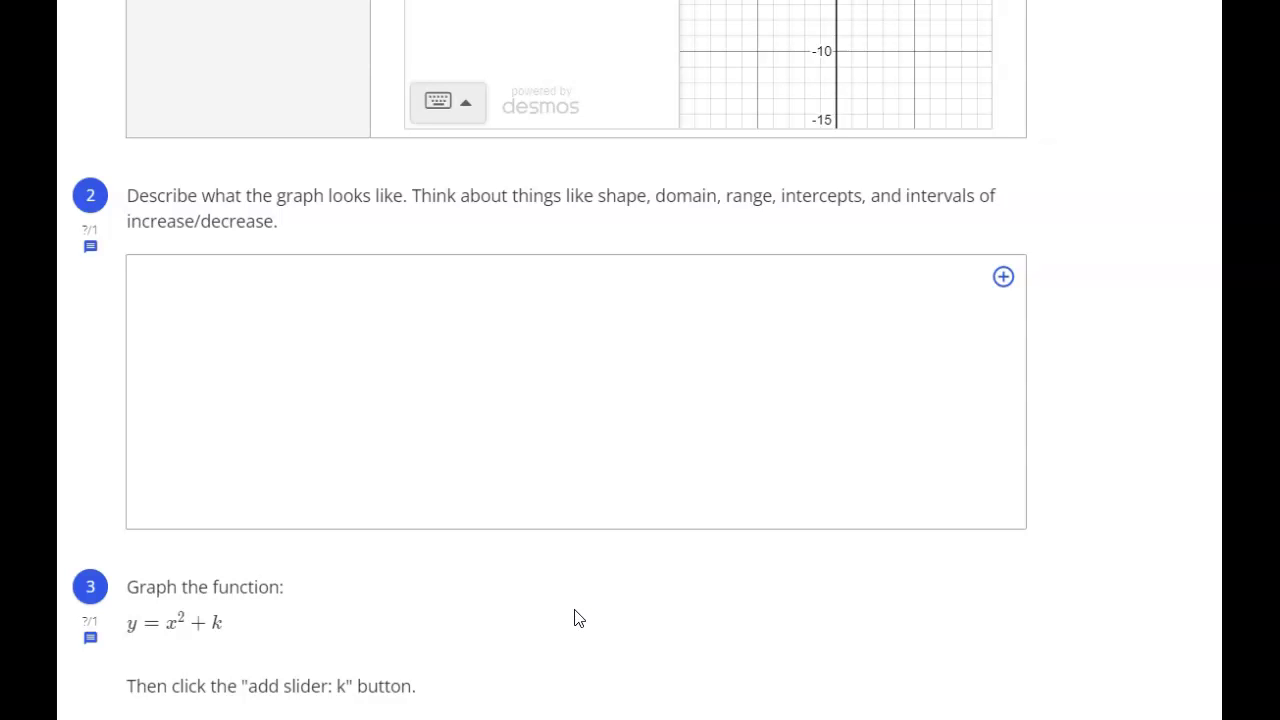
scroll(598, 604, "up", 5)
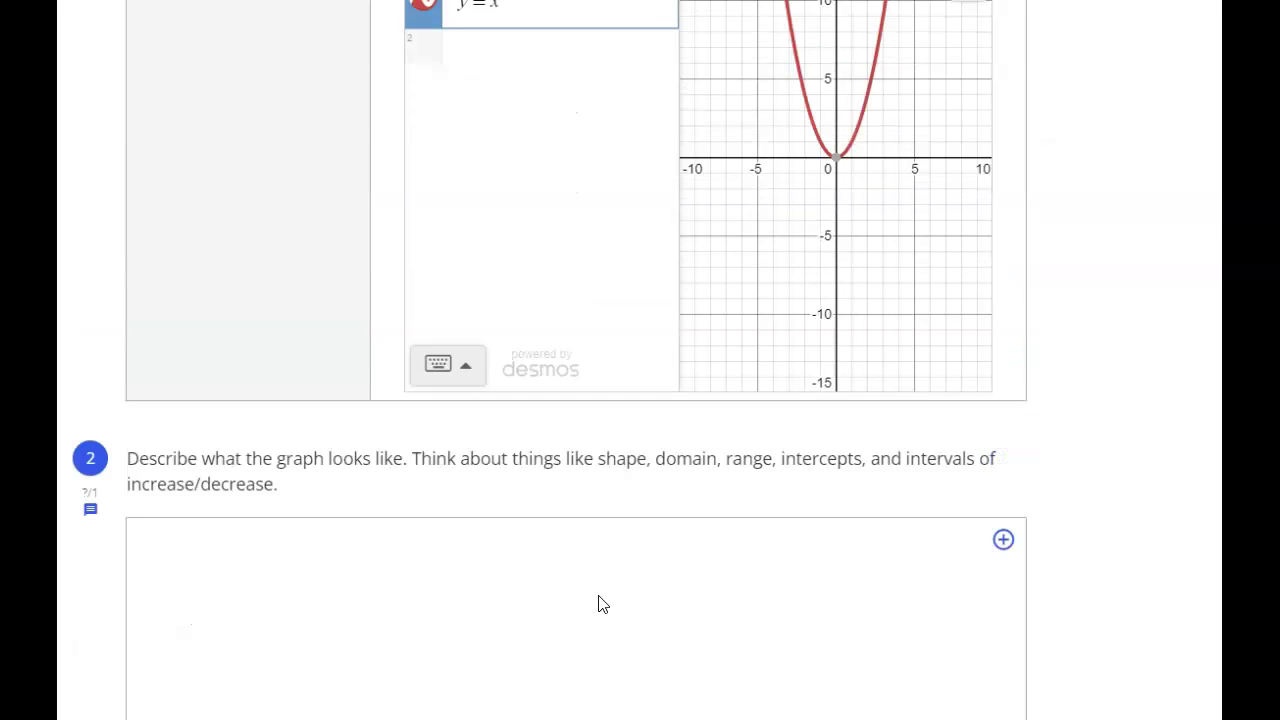
scroll(651, 544, "up", 1)
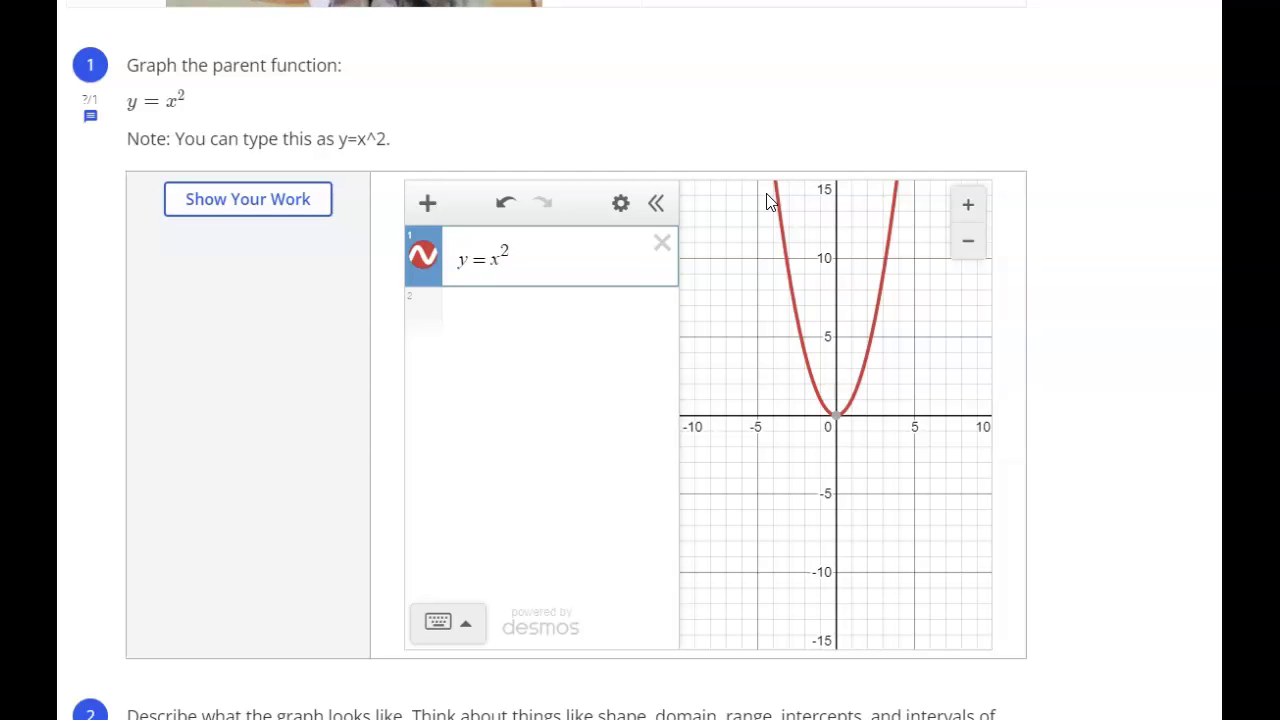
scroll(749, 214, "down", 10)
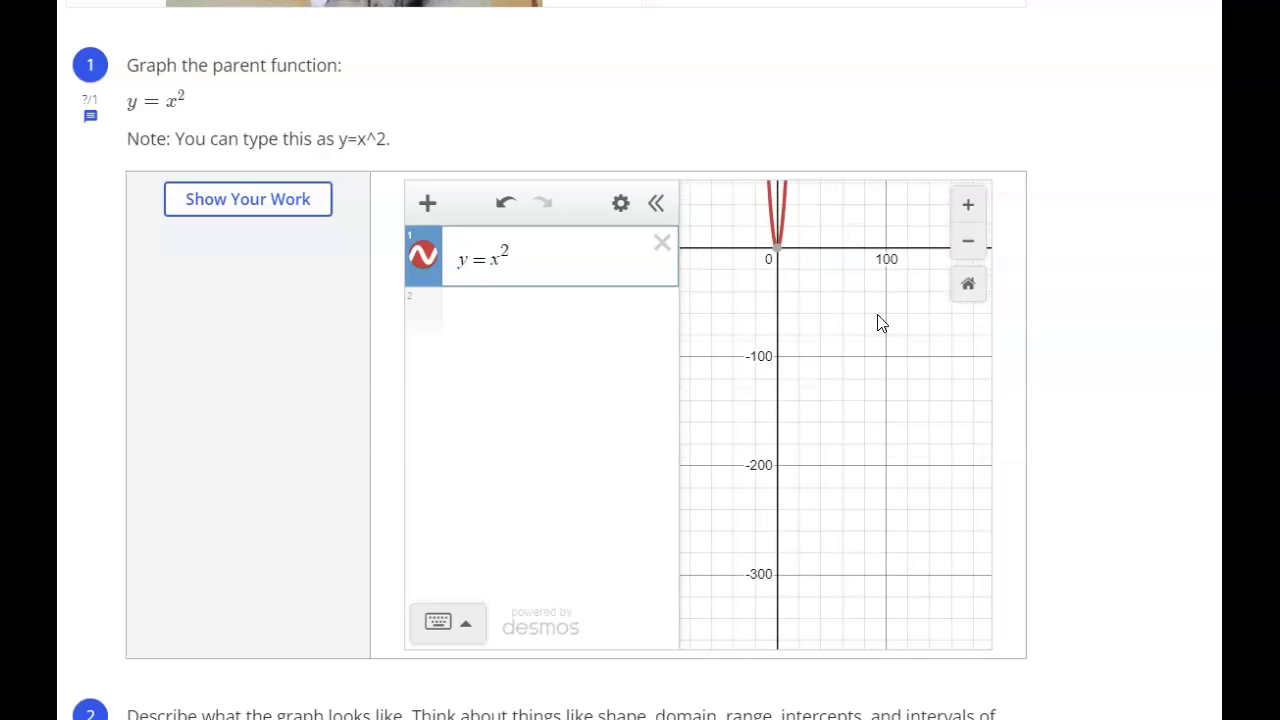
left_click_drag(840, 262, 884, 475)
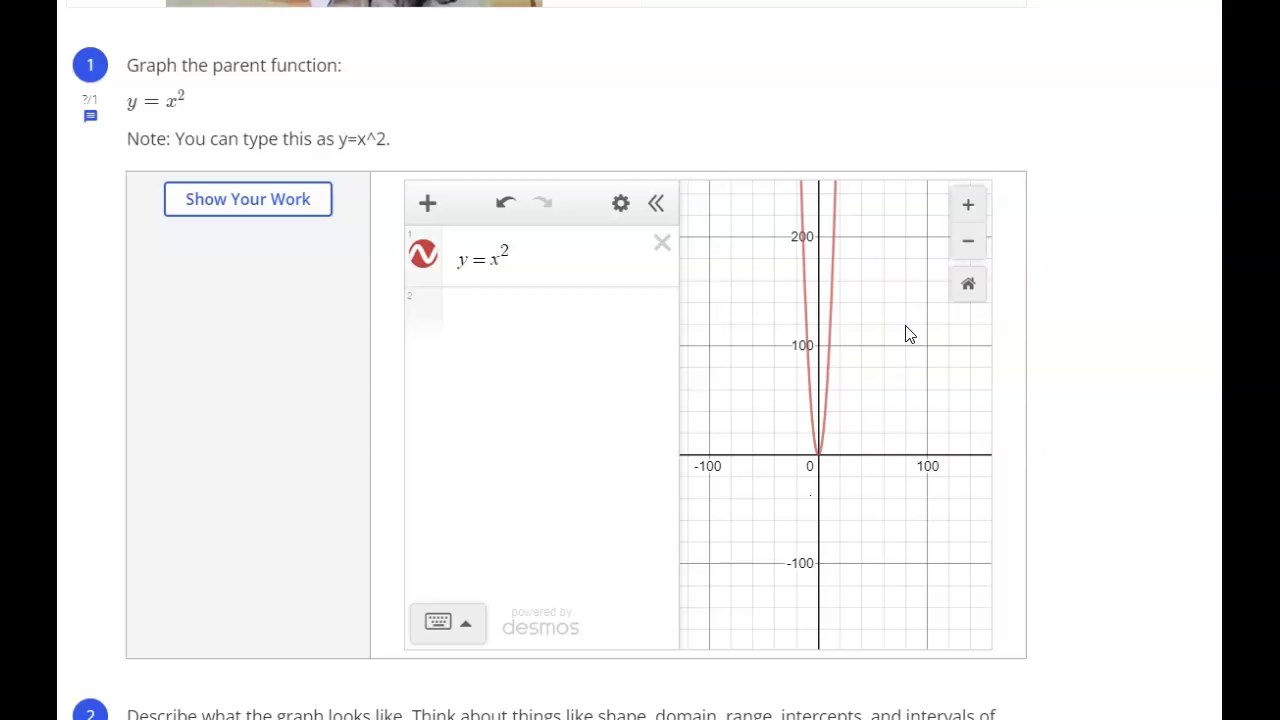
left_click(966, 287)
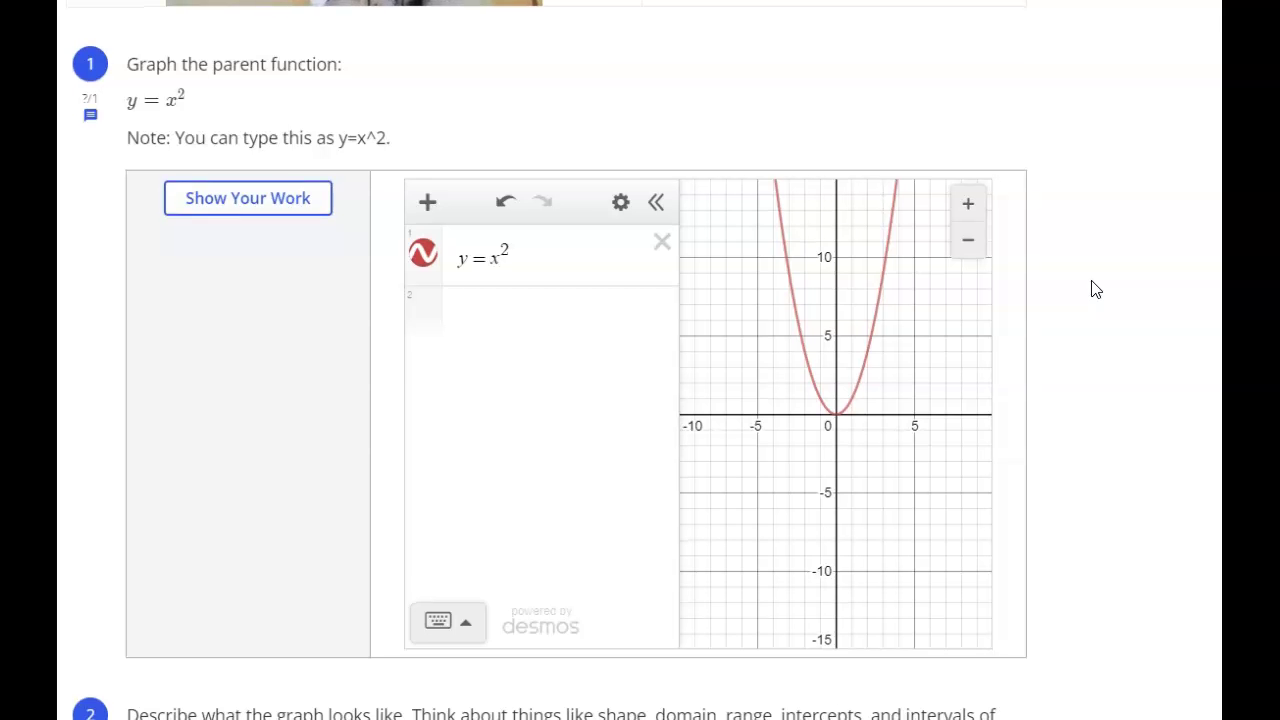
Answer question 2 with the description "U shape, y-intercept at 0, x-intercept at 0"
scroll(1092, 287, "down", 5)
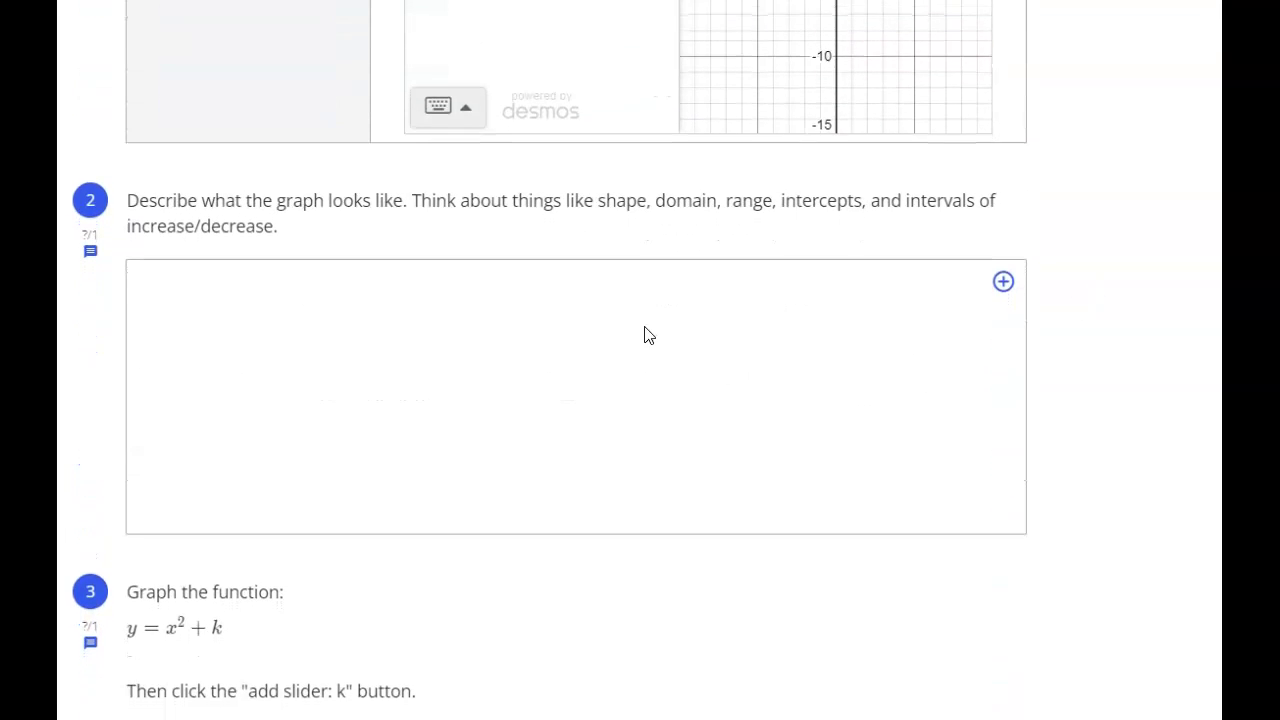
left_click(383, 285)
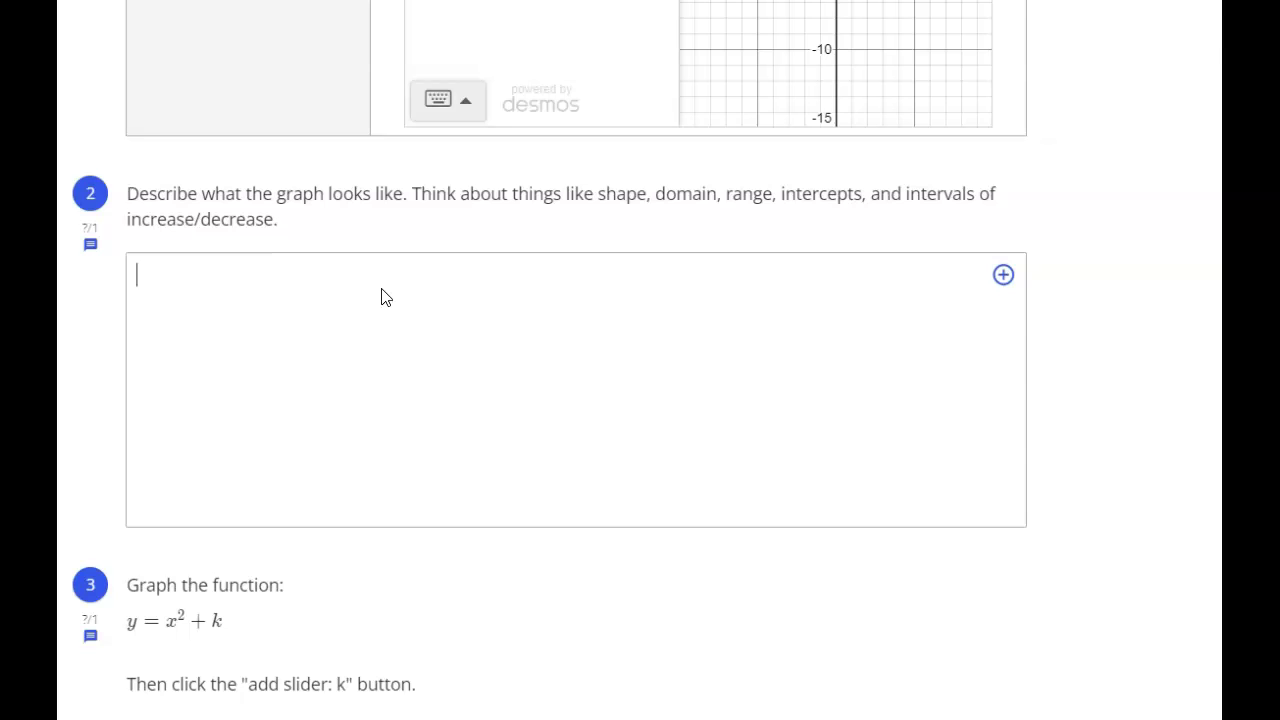
type("U shape, y-inter")
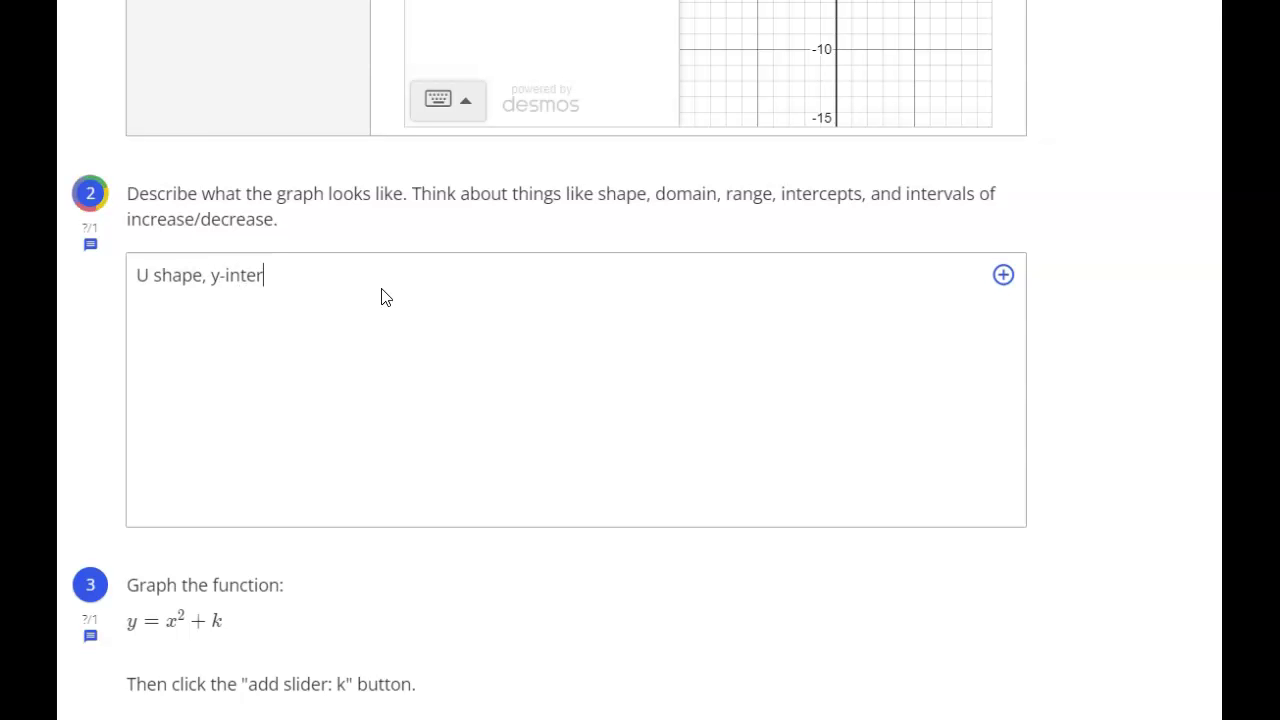
type("cept at 0")
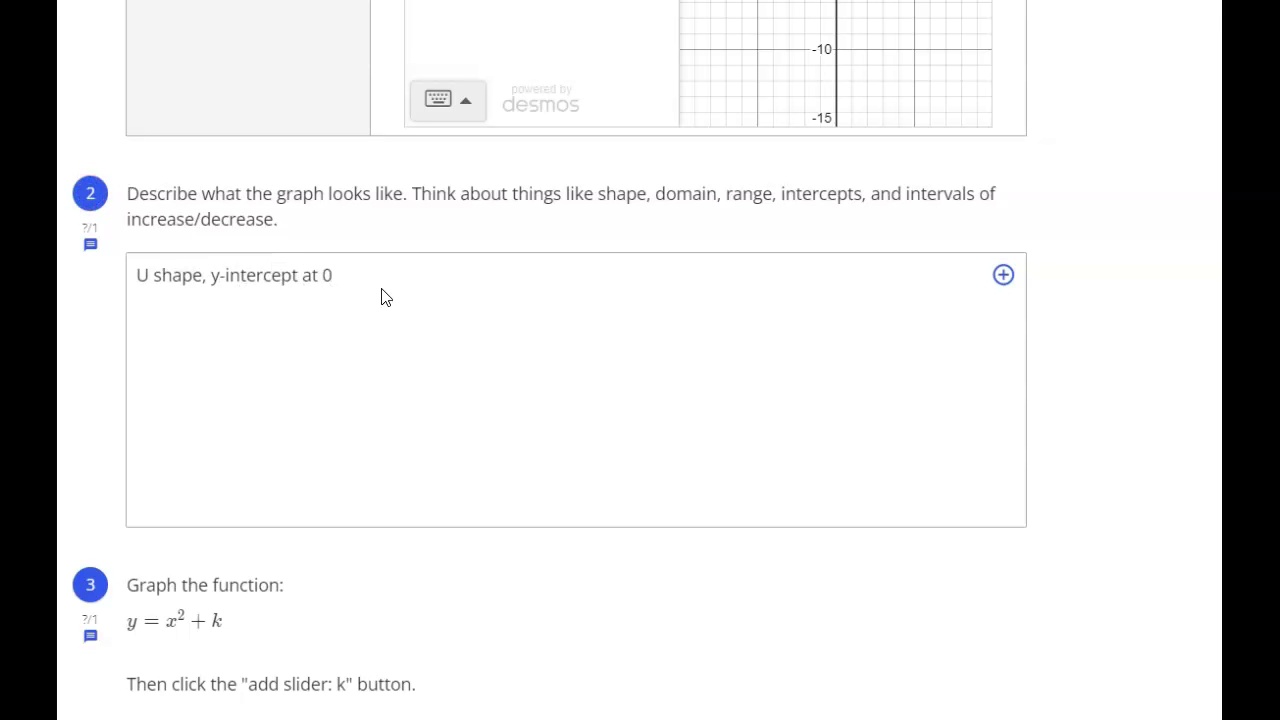
scroll(645, 402, "up", 3)
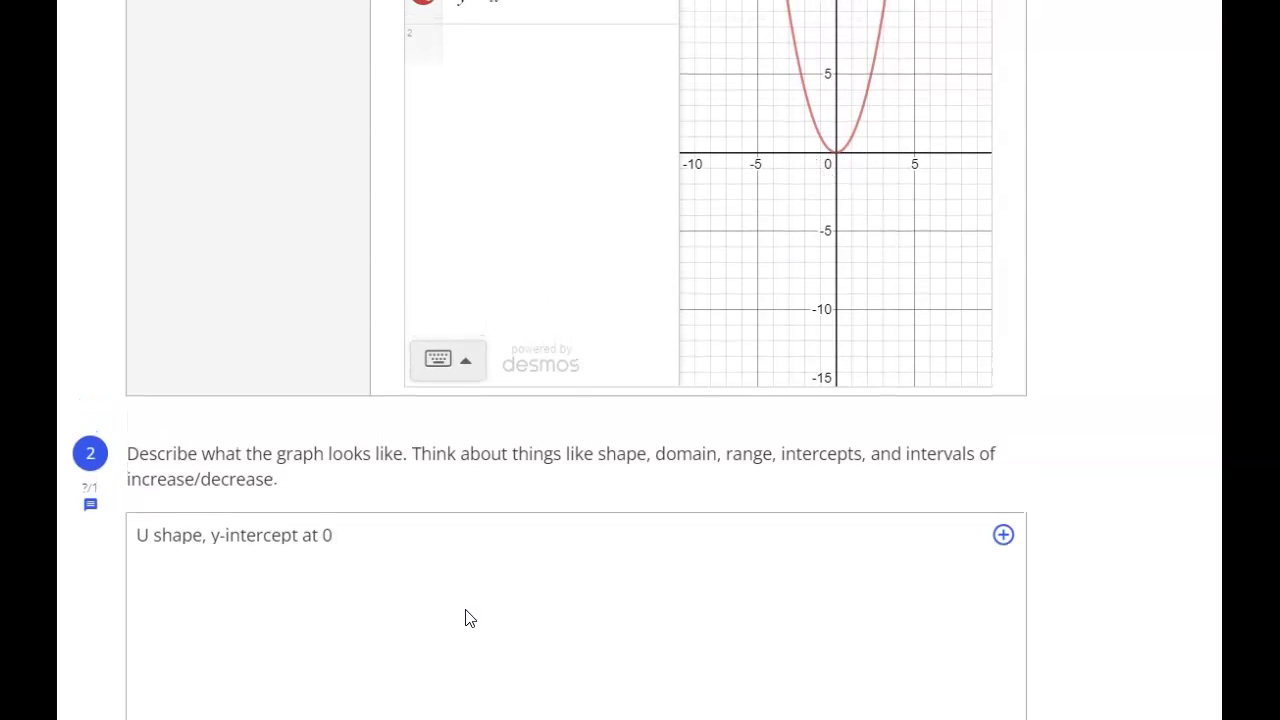
type(", x-intercept at 0")
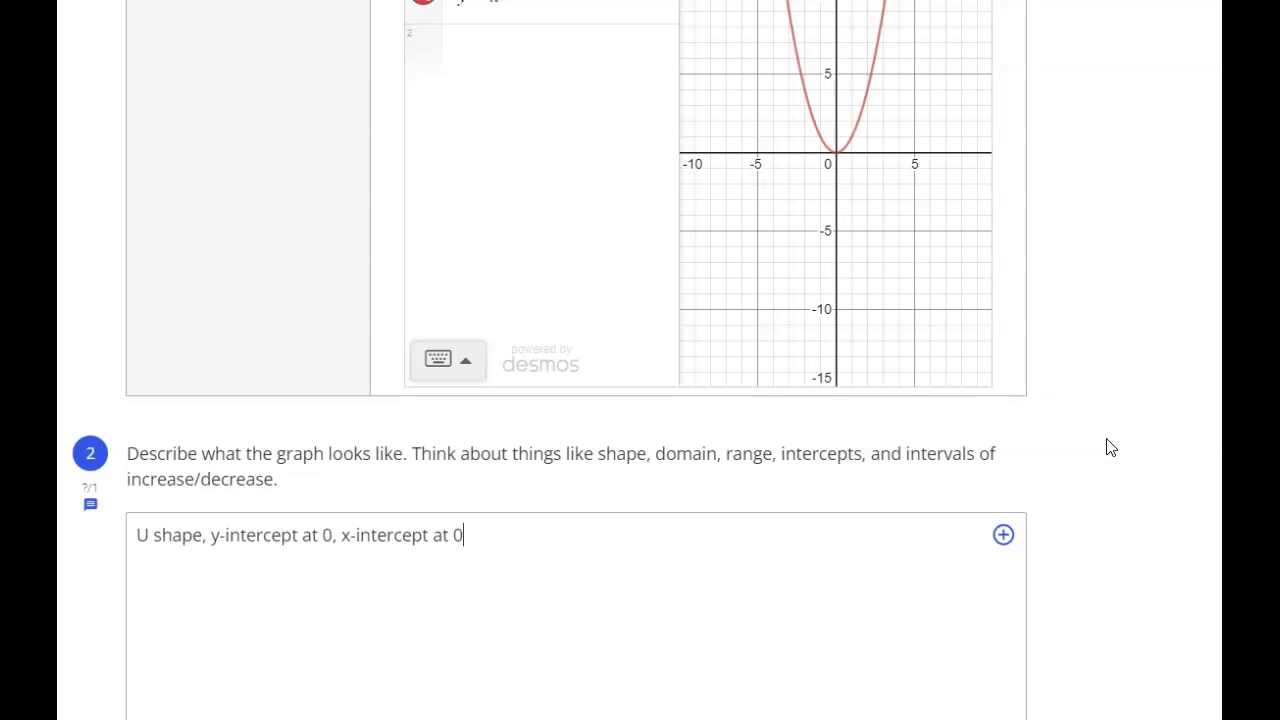
Graph y = x^2 + k in question 3's calculator and add a slider for k
scroll(1110, 447, "down", 8)
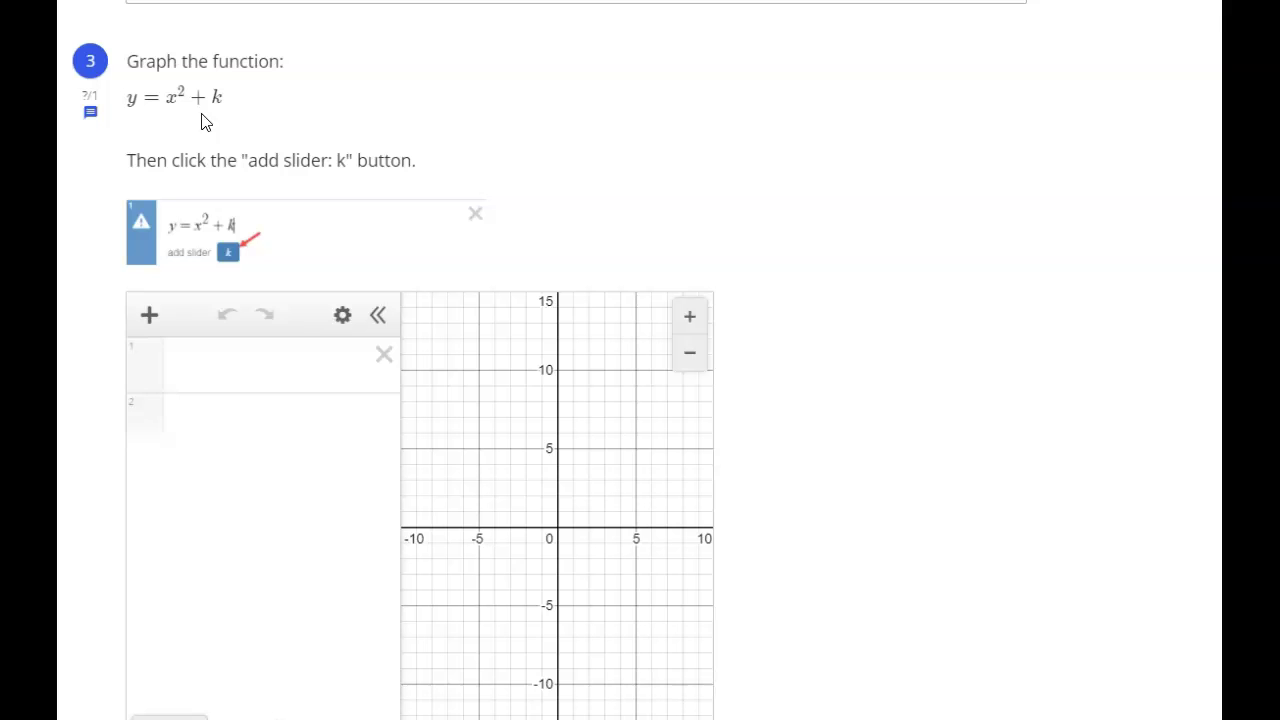
left_click(222, 365)
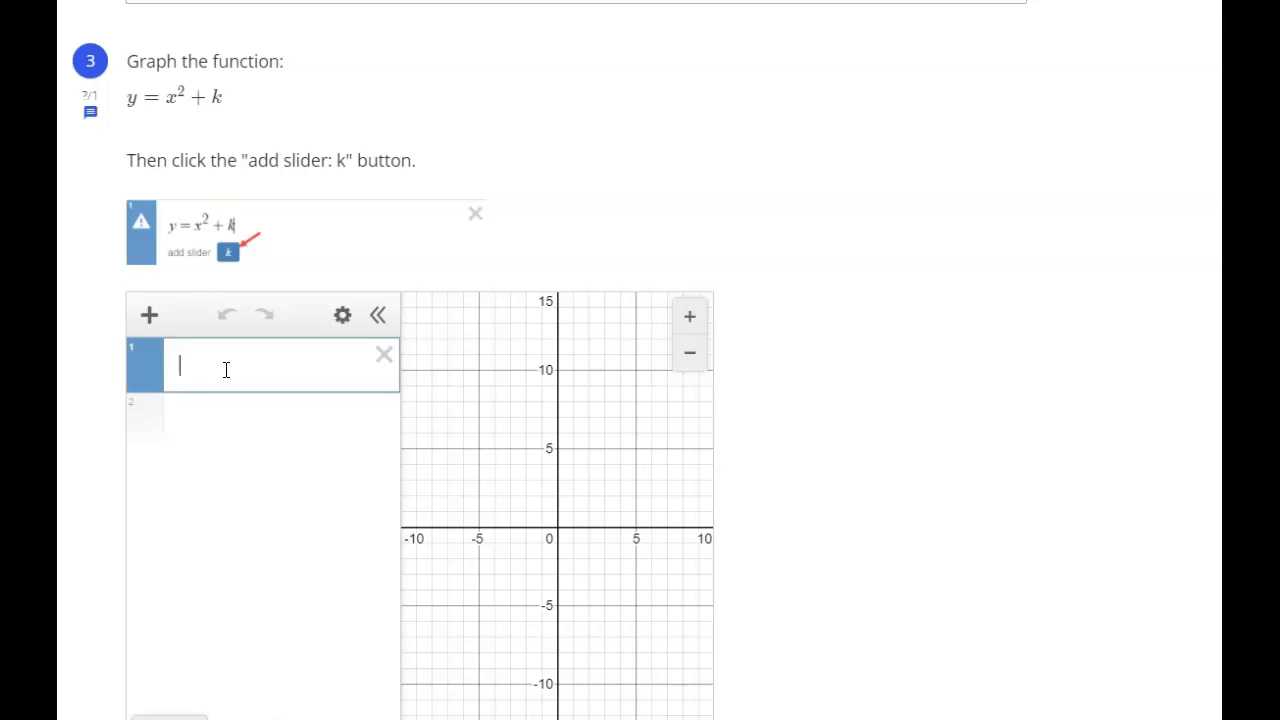
type("y = x^")
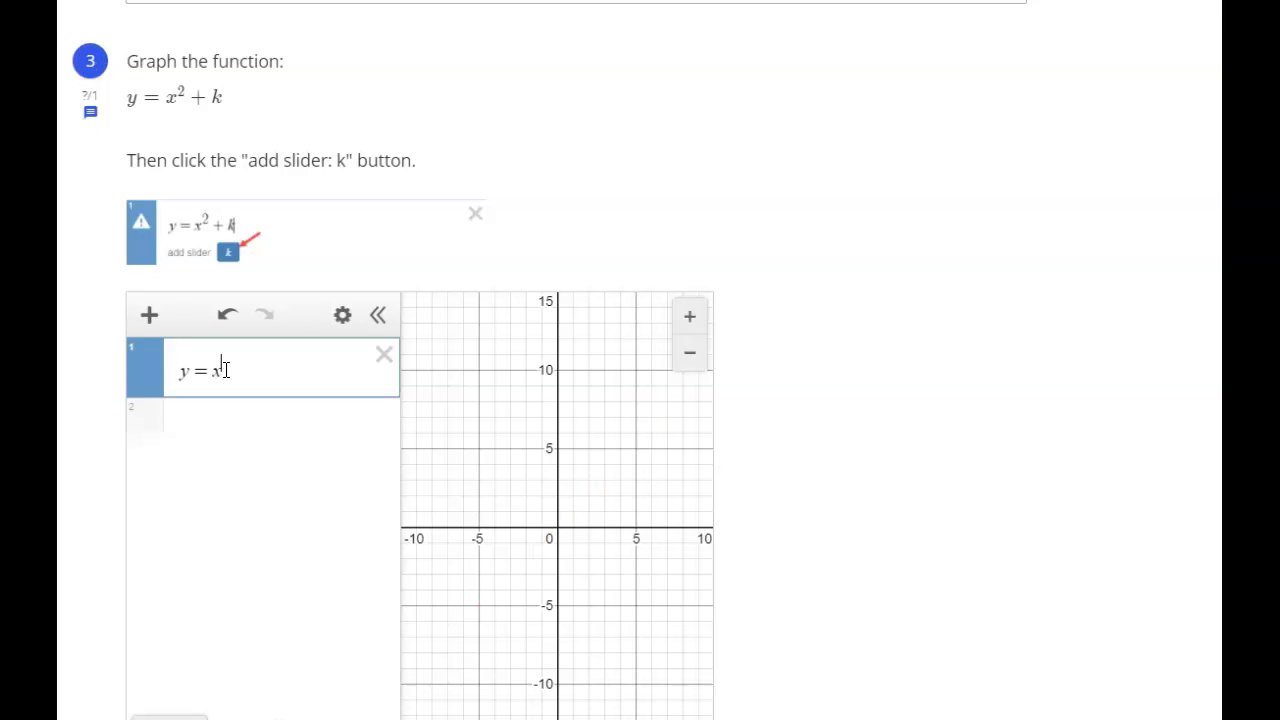
type("2")
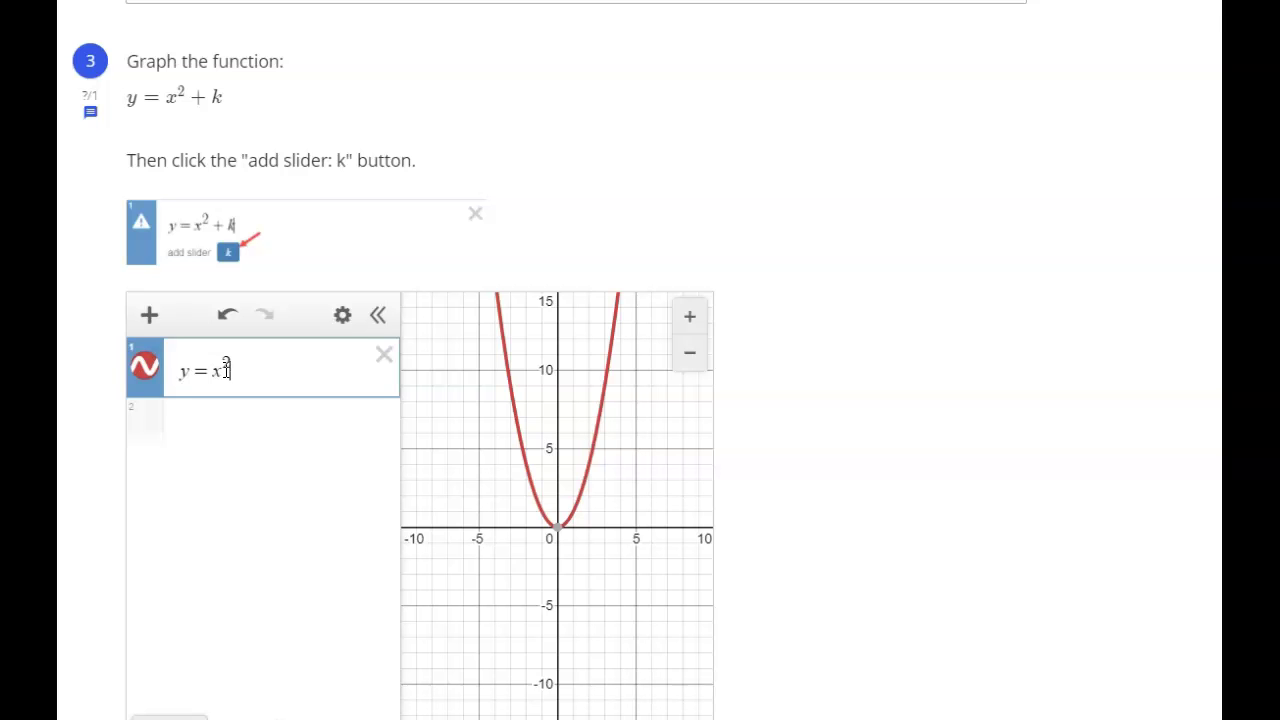
type("k")
key("BackSpace")
type("+k")
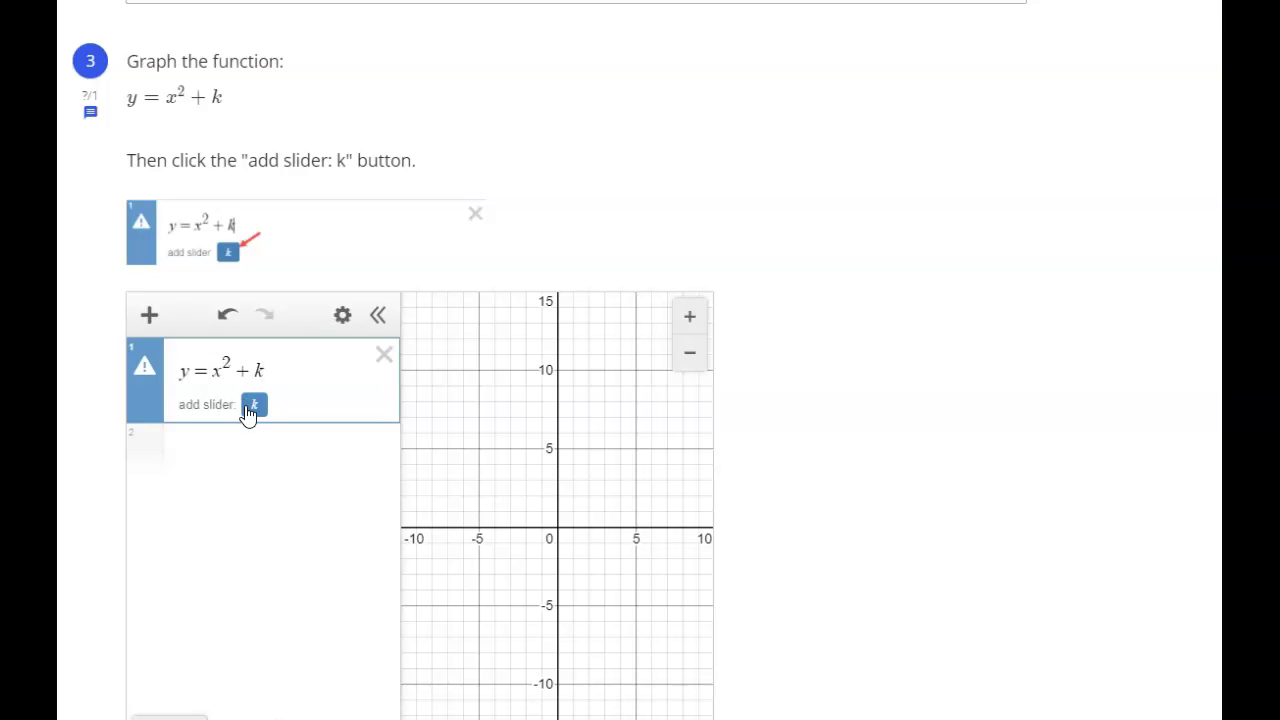
left_click(253, 405)
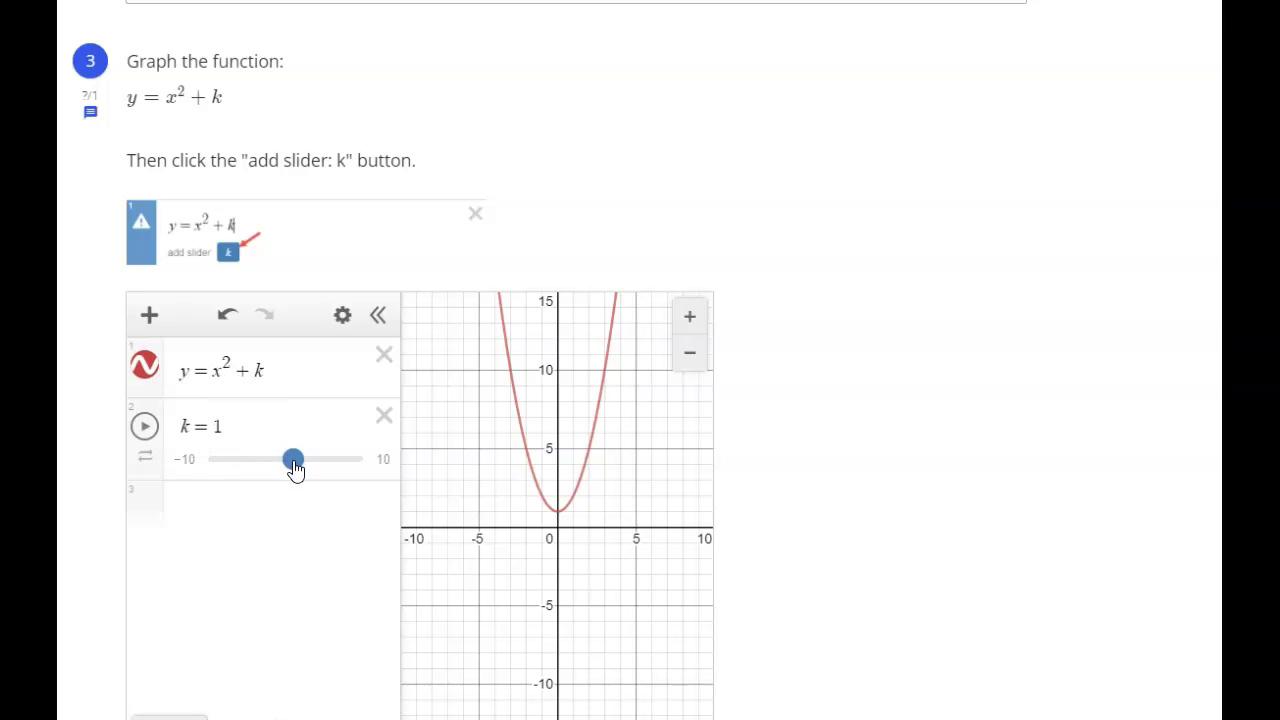
Explore how k shifts the parabola by lowering k, raising it to 10, and running and pausing the slider animation
left_click_drag(295, 470, 228, 480)
left_click_drag(255, 479, 379, 484)
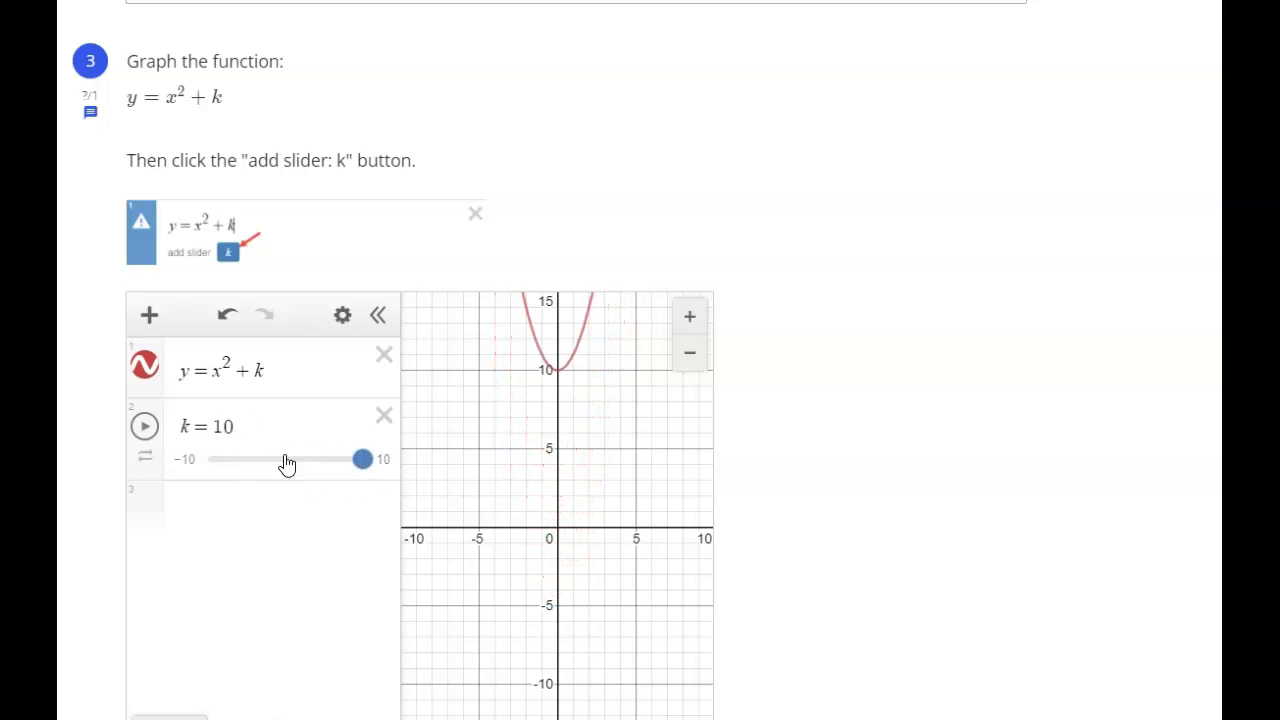
left_click(145, 428)
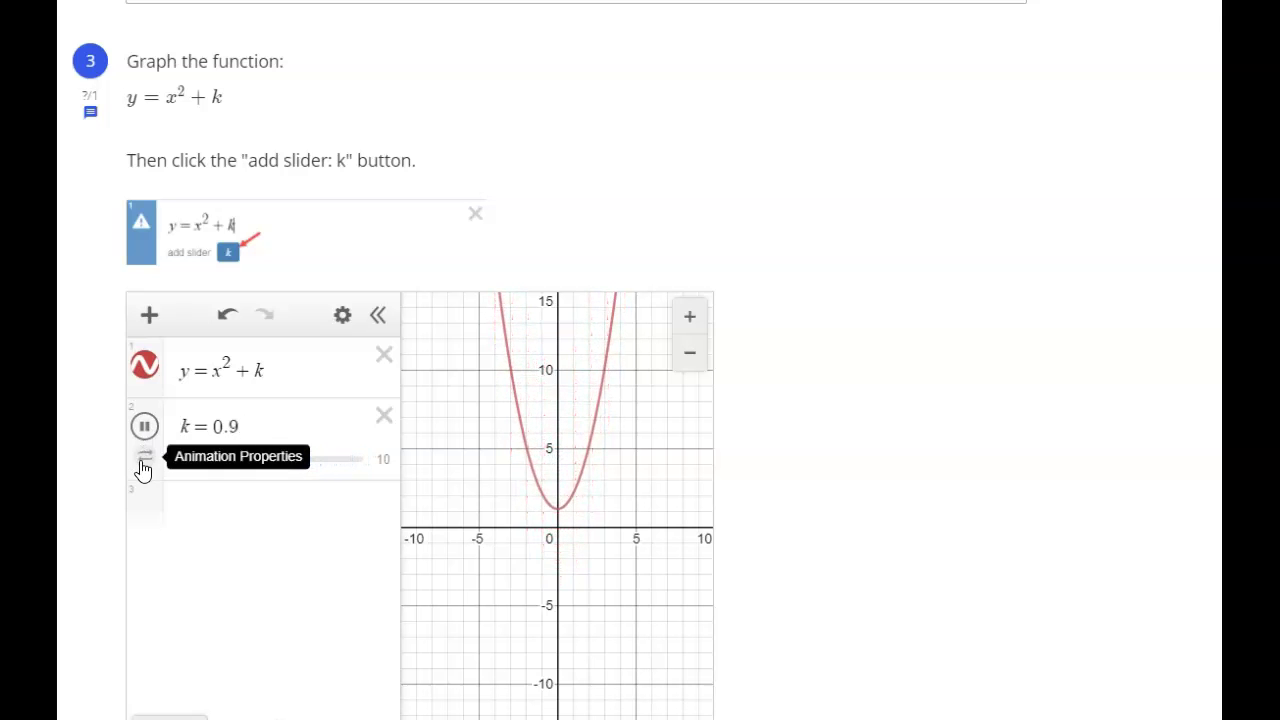
left_click(144, 459)
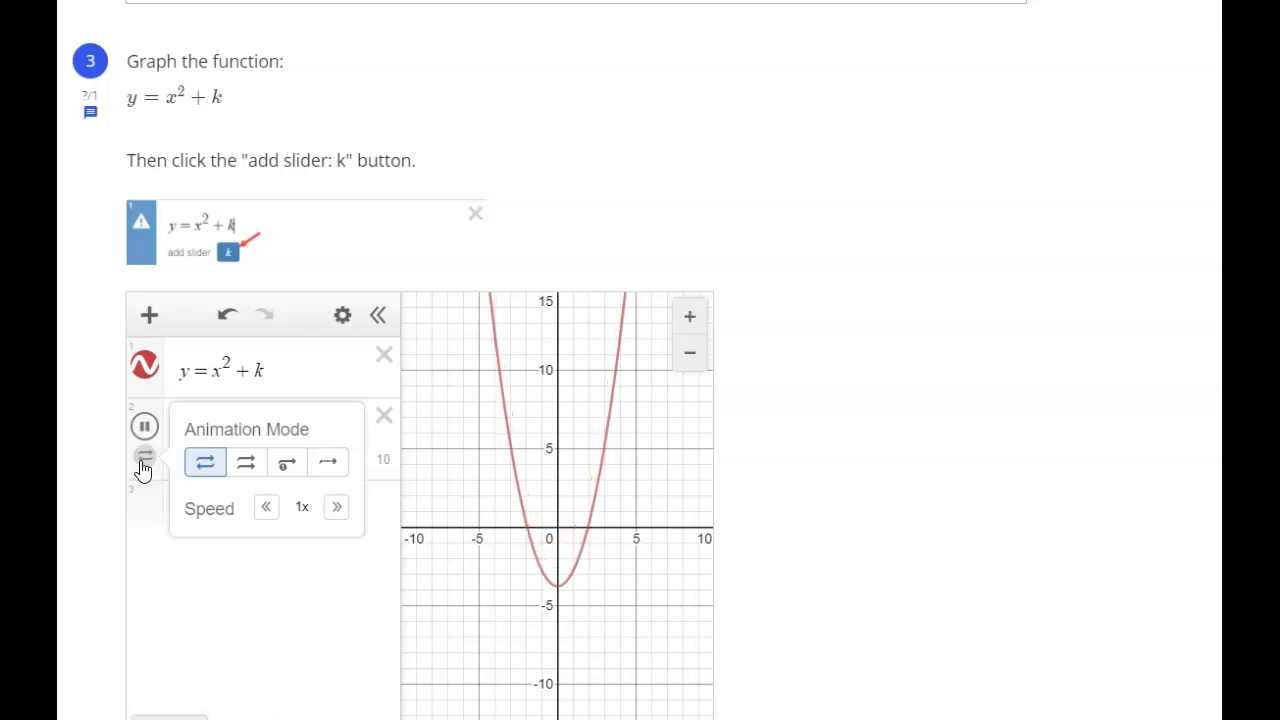
left_click(228, 567)
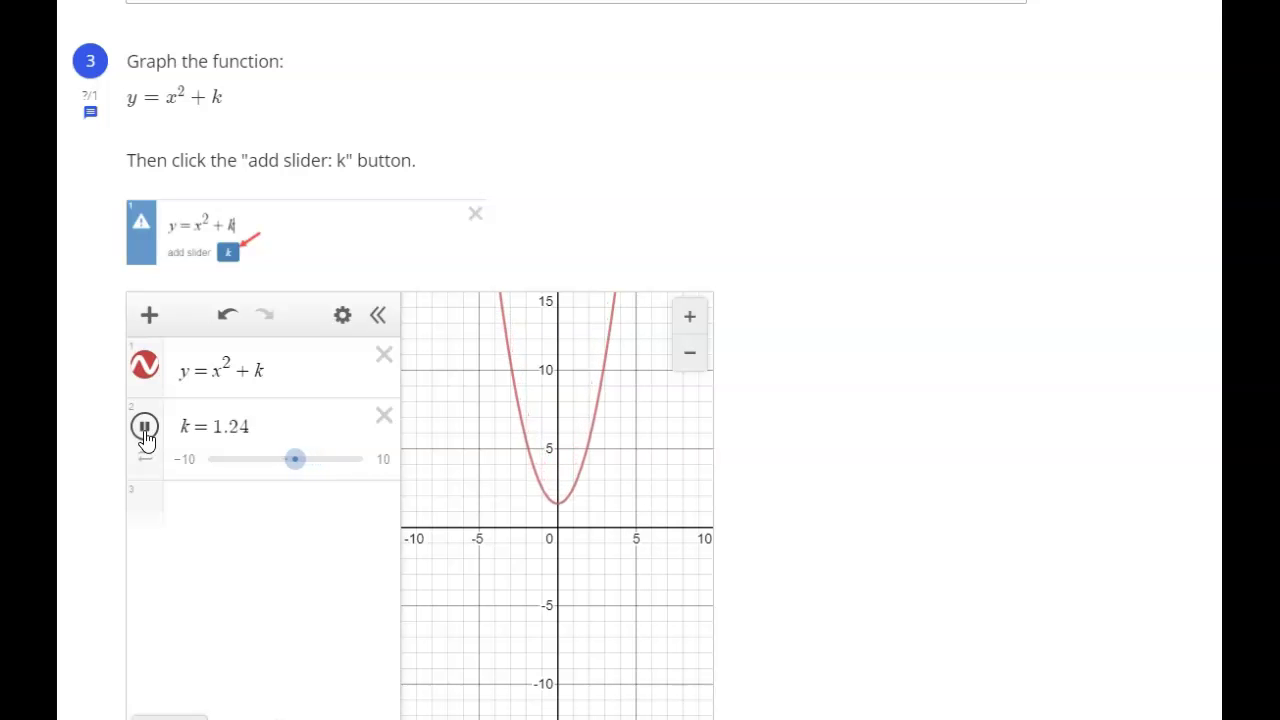
left_click(145, 430)
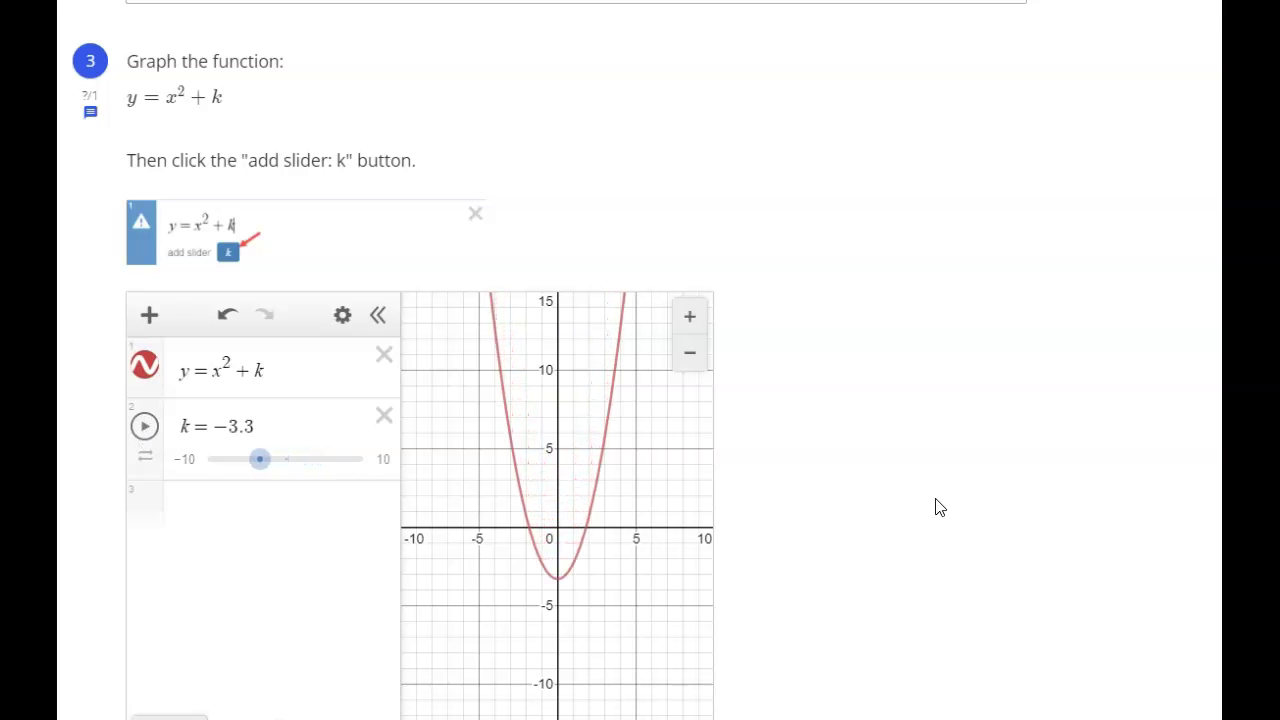
Set the k slider to 10 and answer question 4 with "up"
scroll(935, 483, "down", 5)
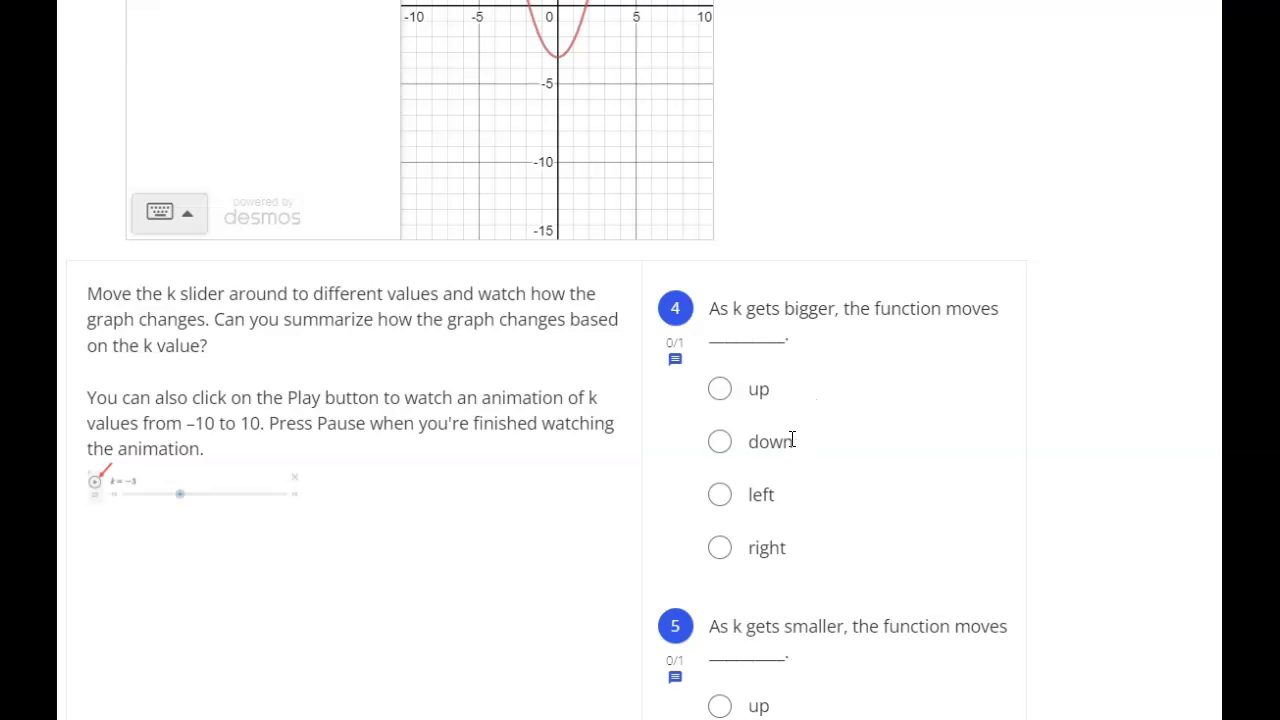
scroll(806, 323, "up", 3)
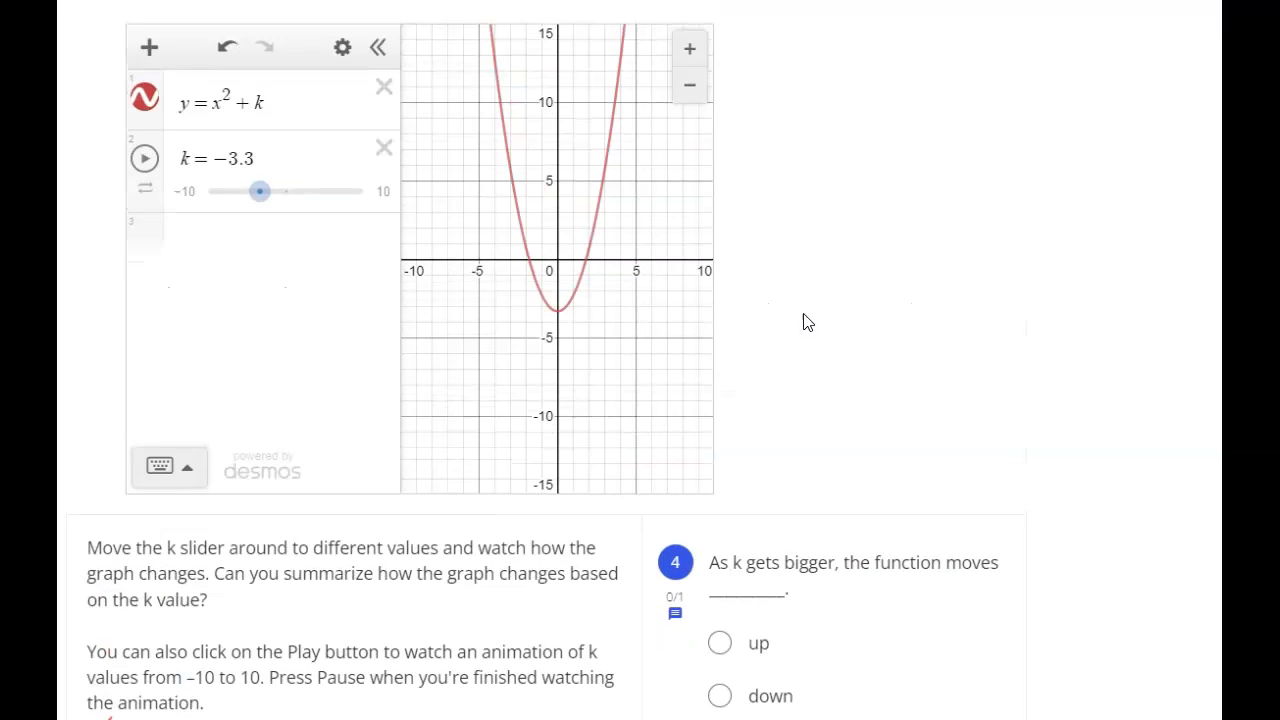
left_click_drag(261, 210, 392, 220)
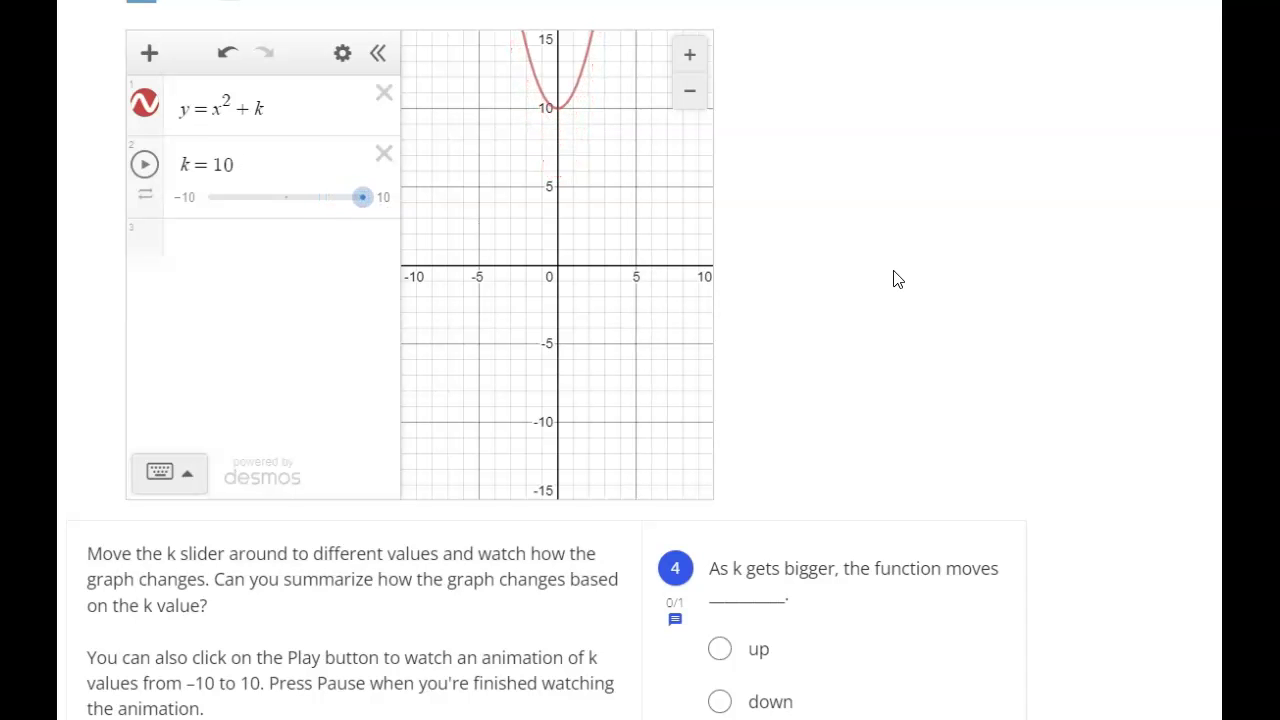
scroll(895, 279, "down", 4)
scroll(734, 274, "down", 1)
left_click(721, 262)
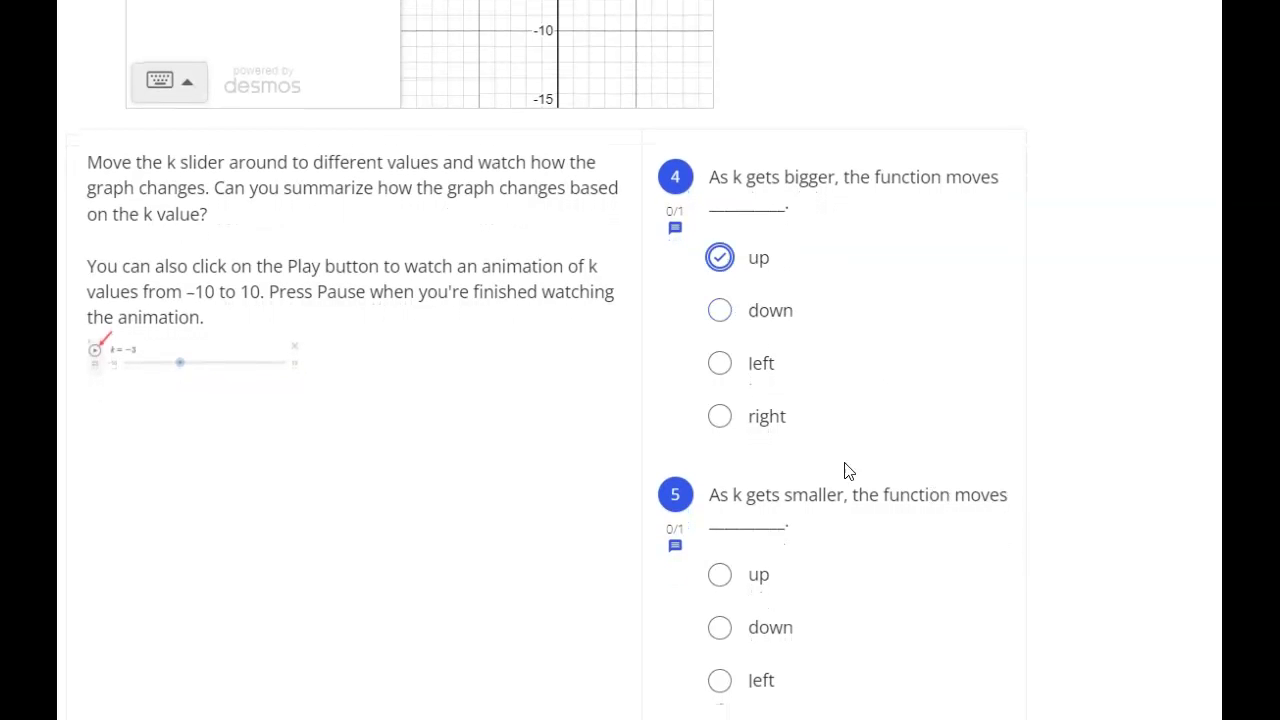
Set question 3's k slider to -10 and answer question 5 with "down"
scroll(898, 514, "up", 4)
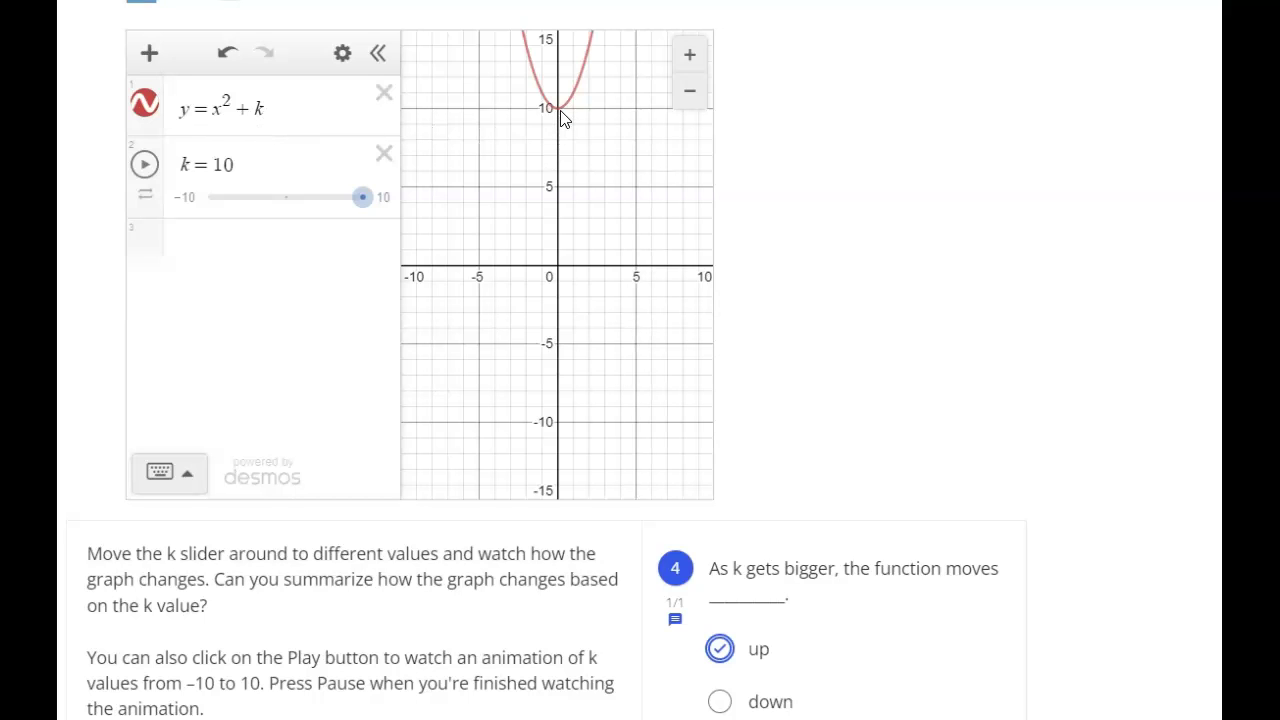
left_click_drag(365, 209, 190, 234)
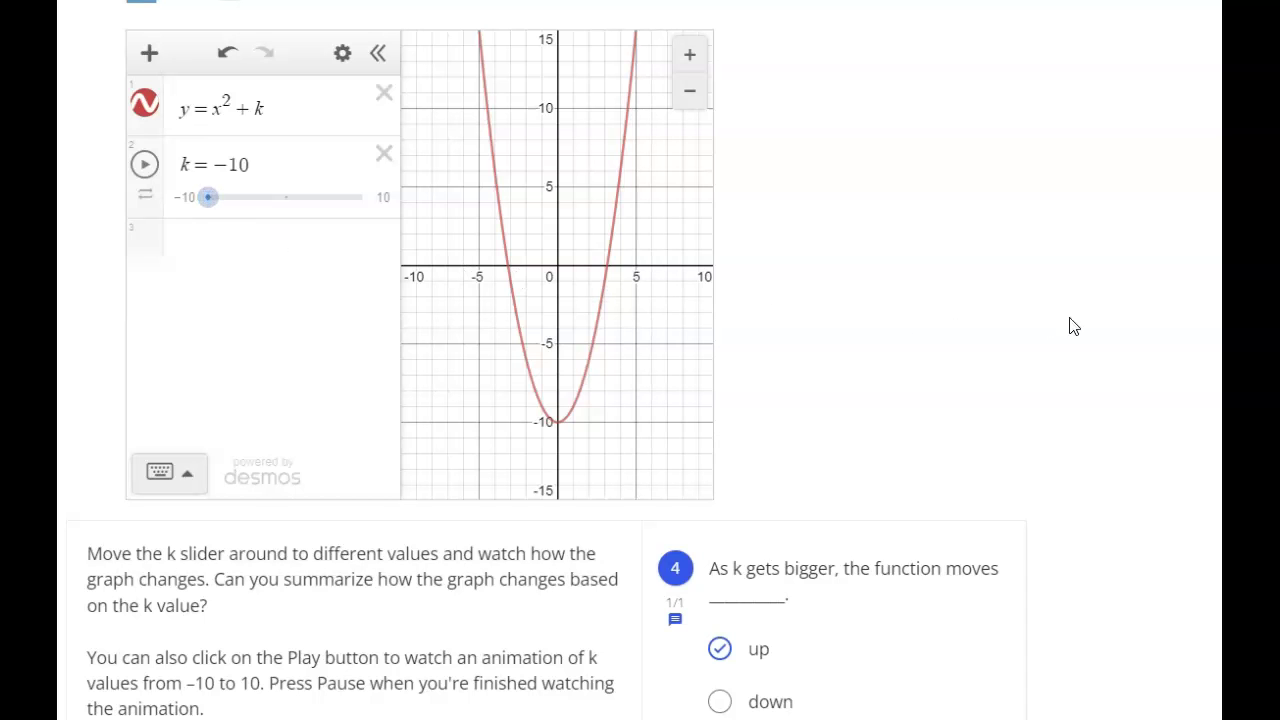
scroll(1070, 326, "down", 5)
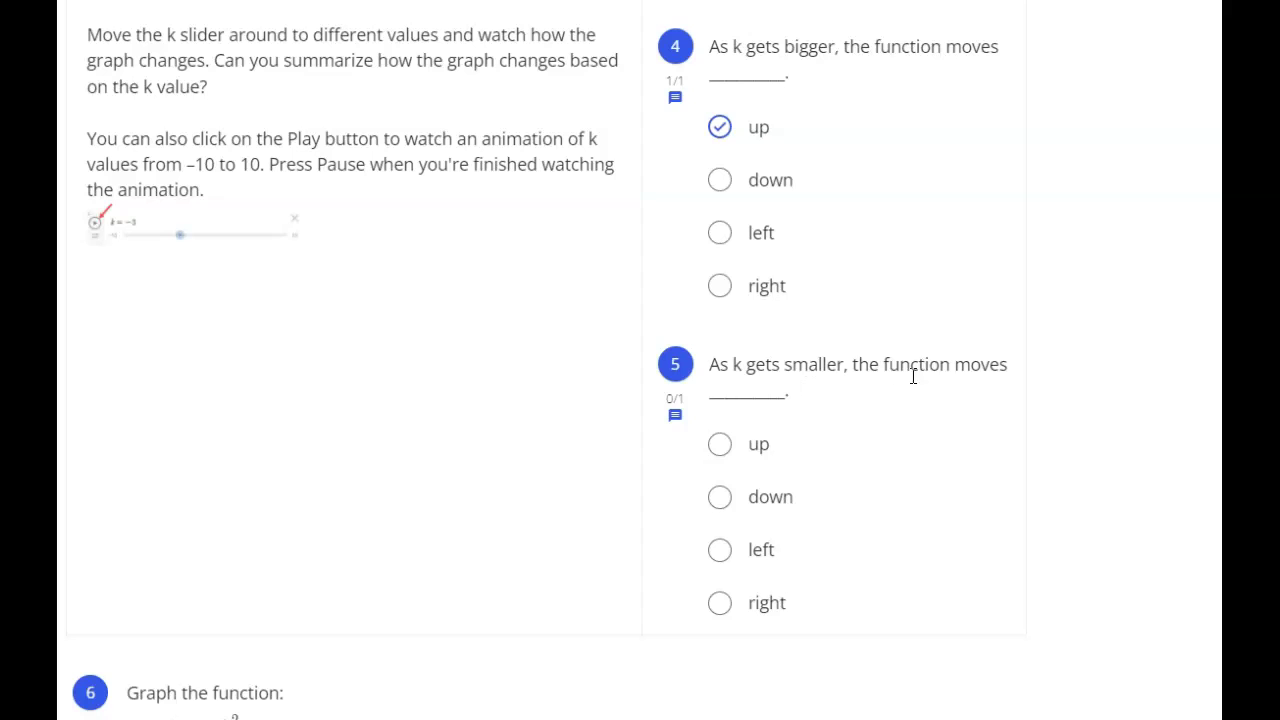
left_click(719, 508)
Run the k slider animation in question 3 to watch the parabola shift vertically, and pause it
scroll(1114, 466, "up", 5)
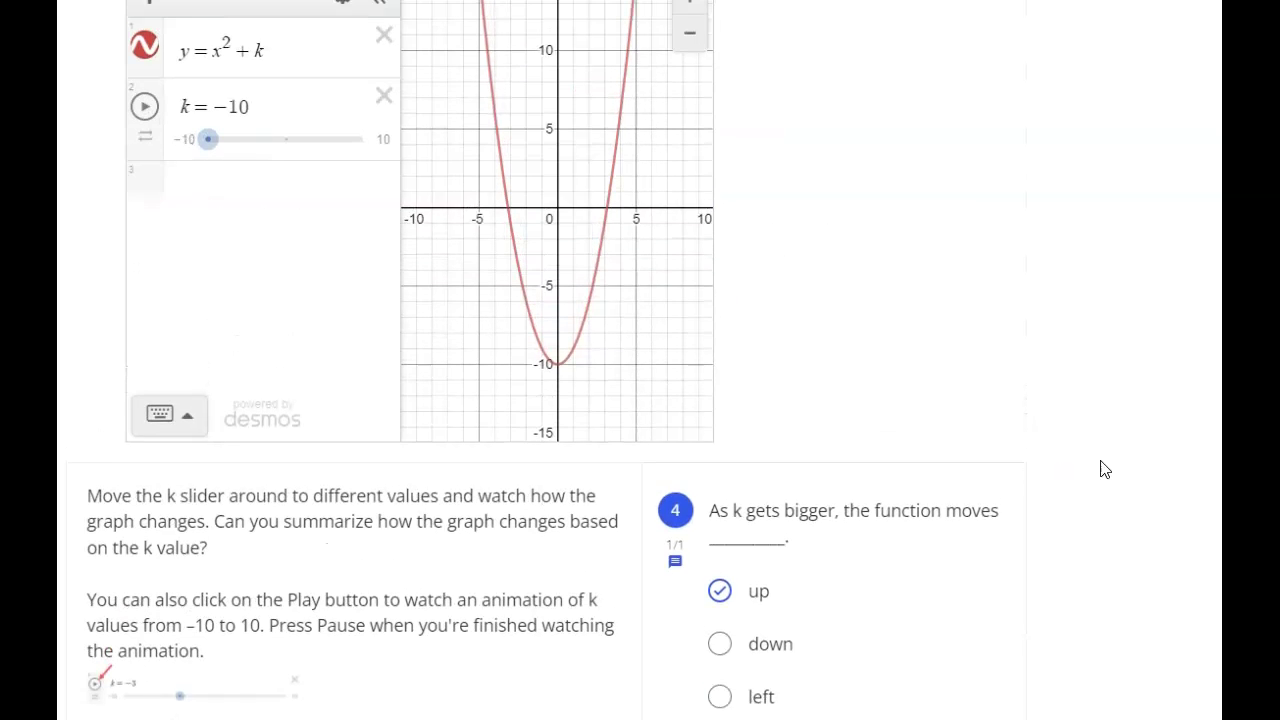
left_click(145, 164)
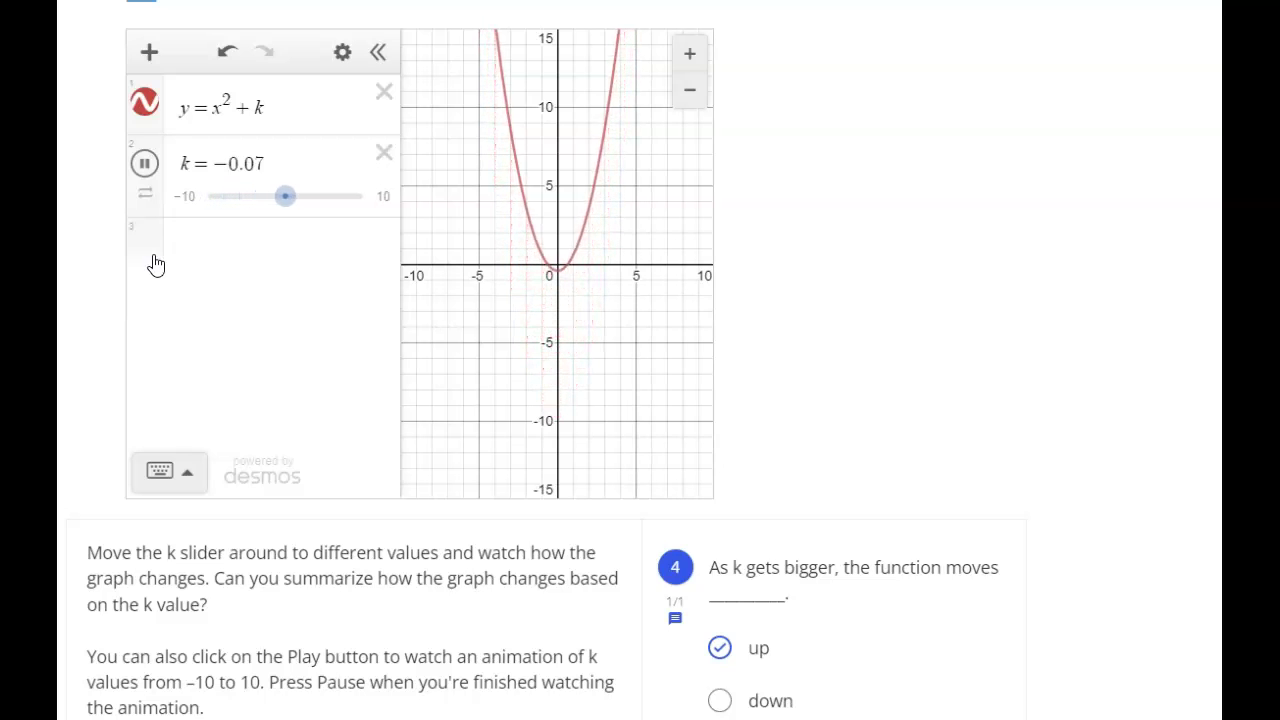
left_click(144, 163)
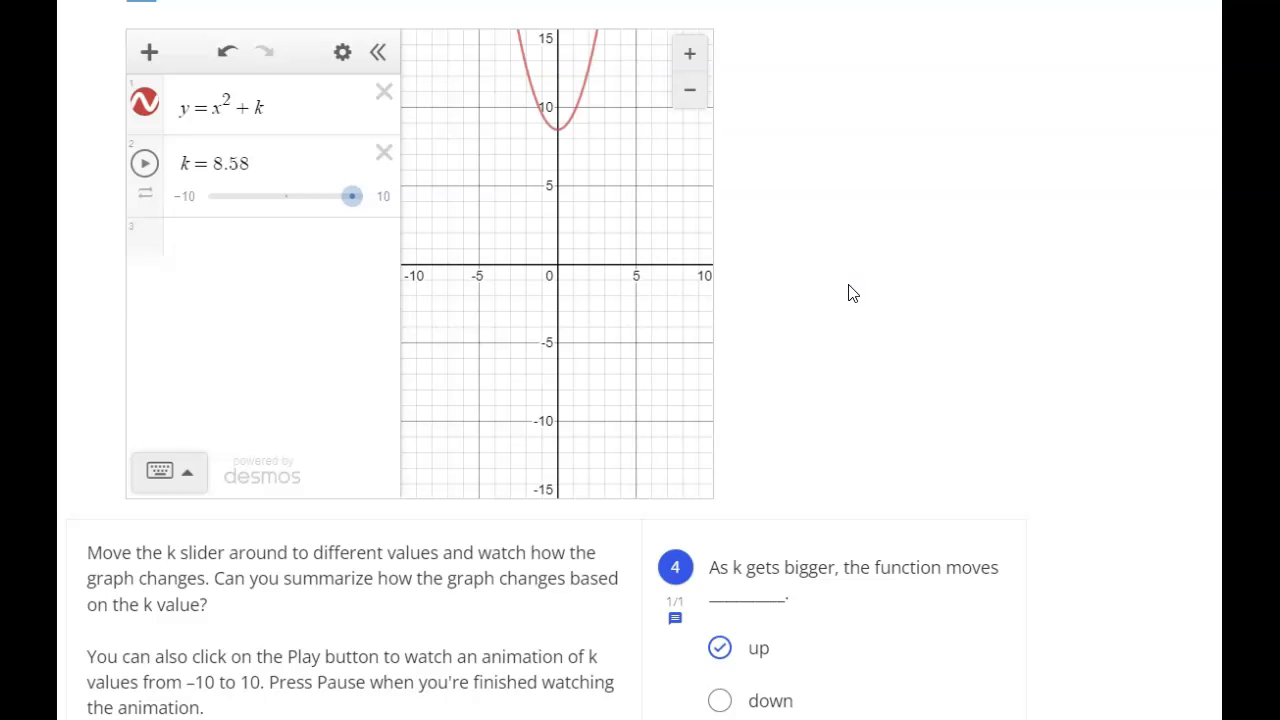
Graph y = (x - h)^2 in question 6's calculator and add a slider for h
scroll(852, 292, "down", 5)
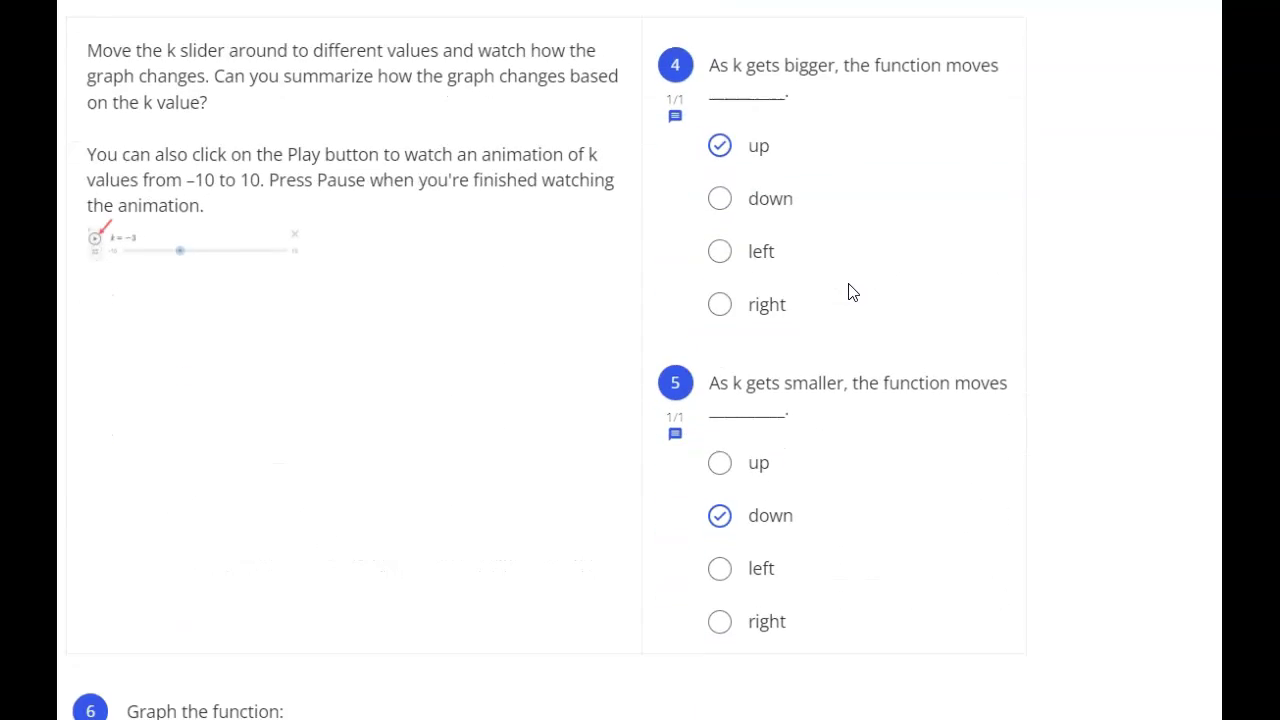
scroll(852, 292, "down", 5)
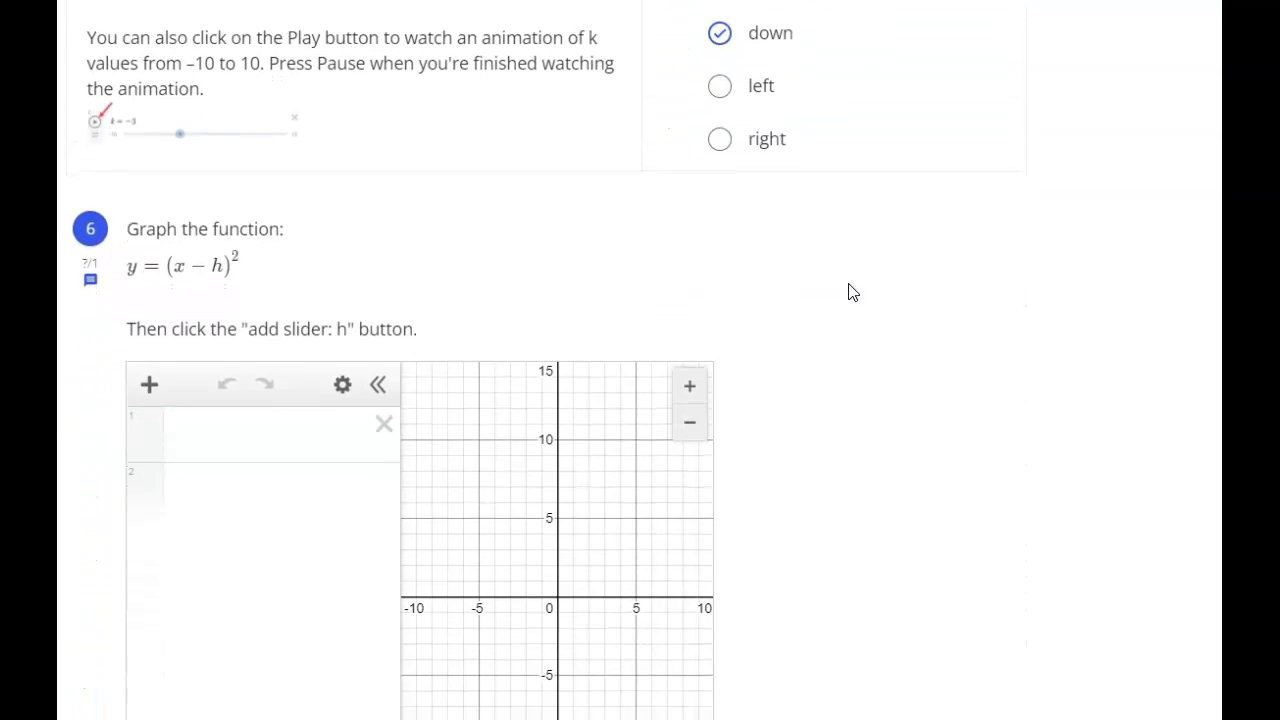
scroll(850, 290, "down", 1)
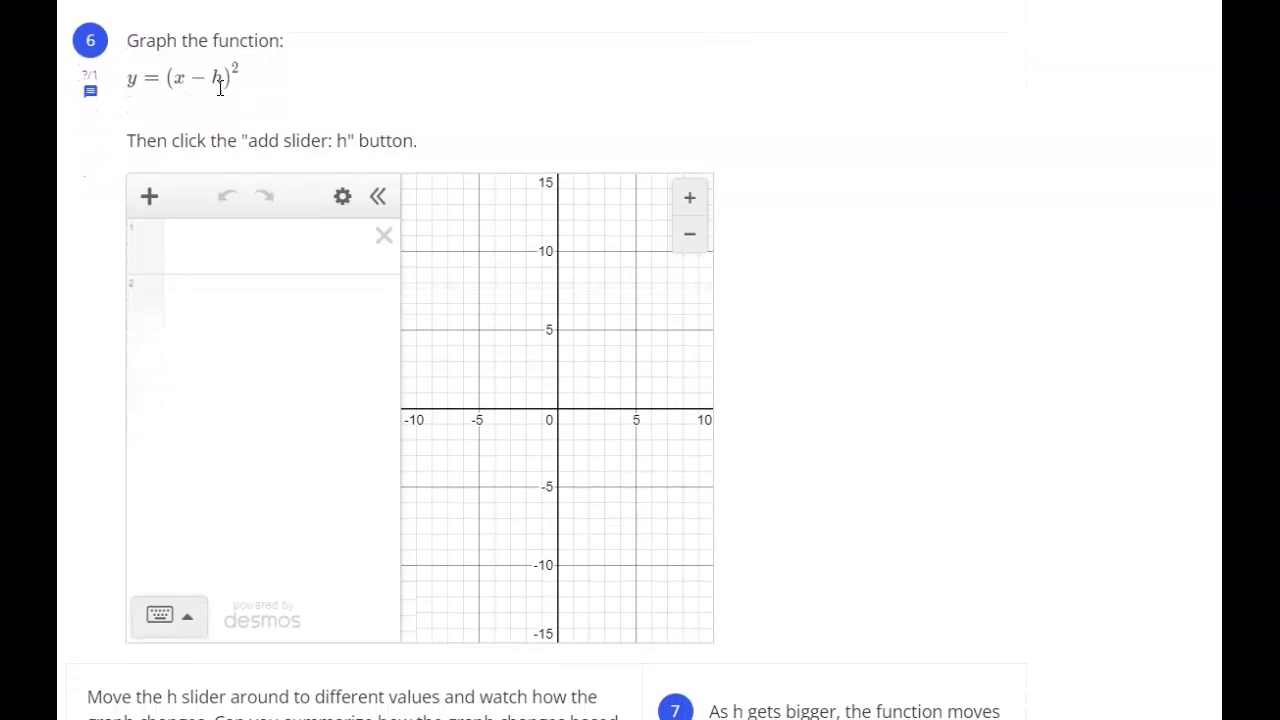
left_click(247, 235)
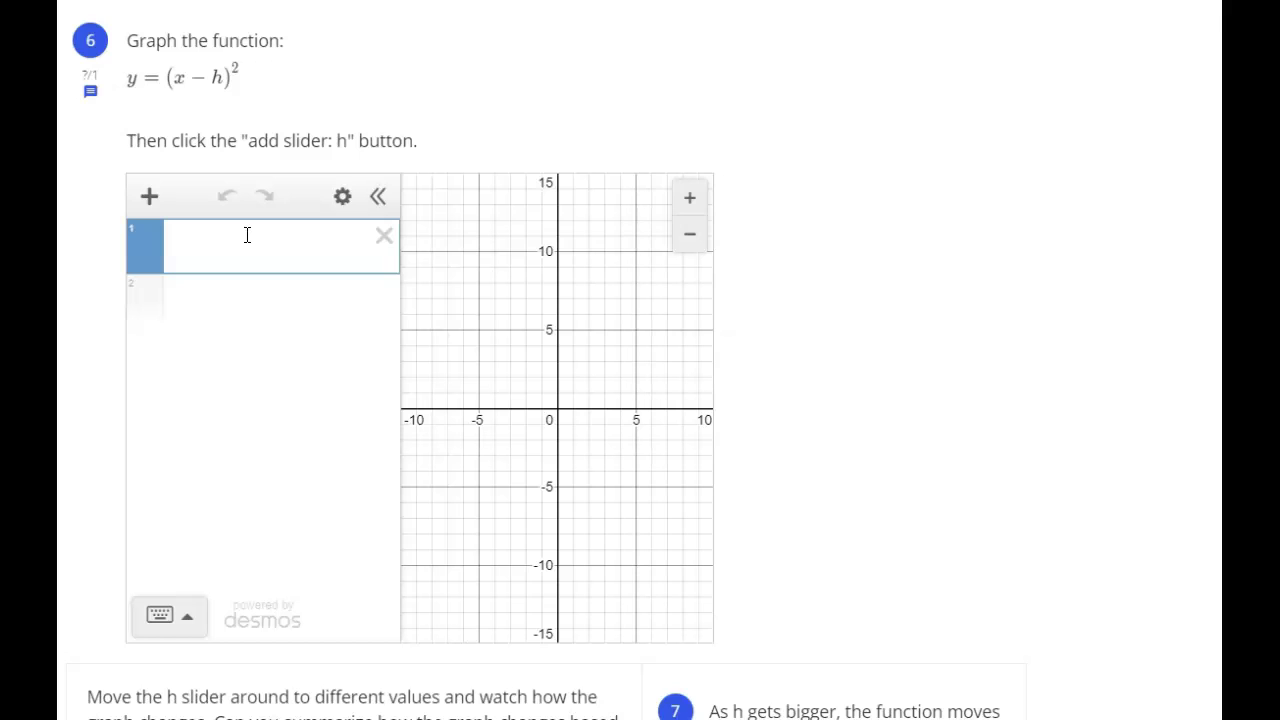
type("y=x^3")
key("BackSpace")
type("2")
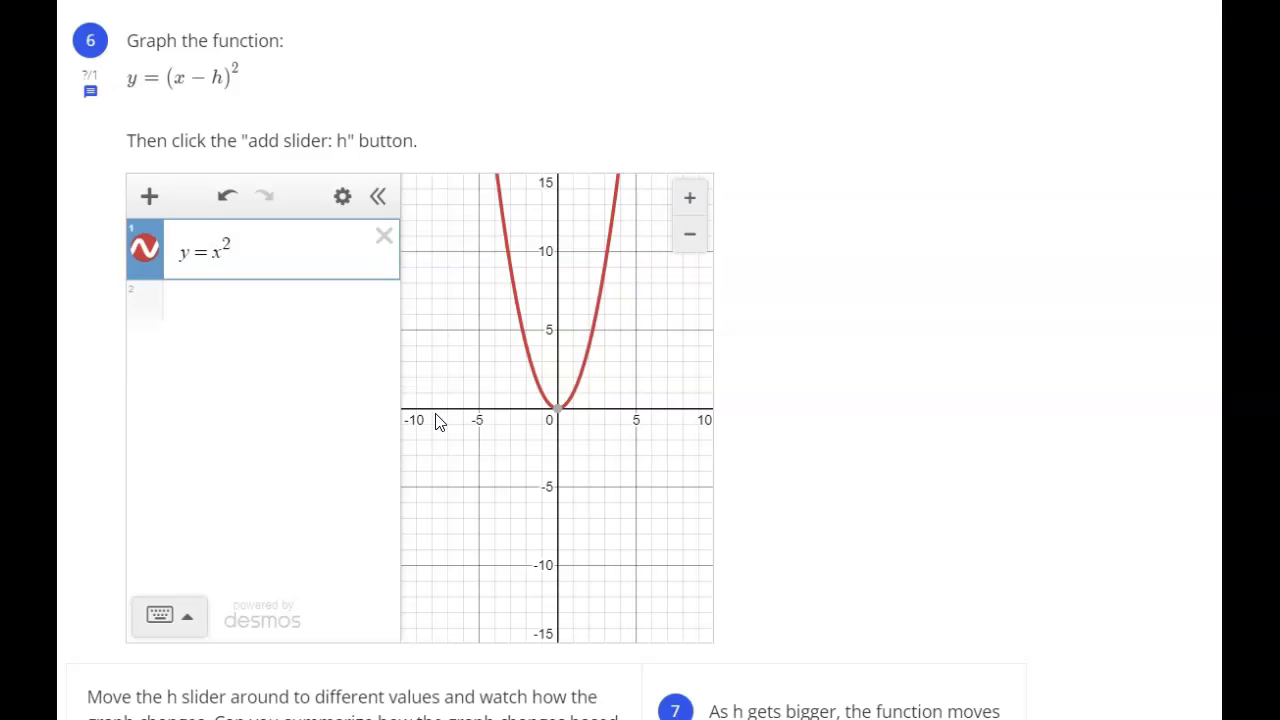
type("(x)")
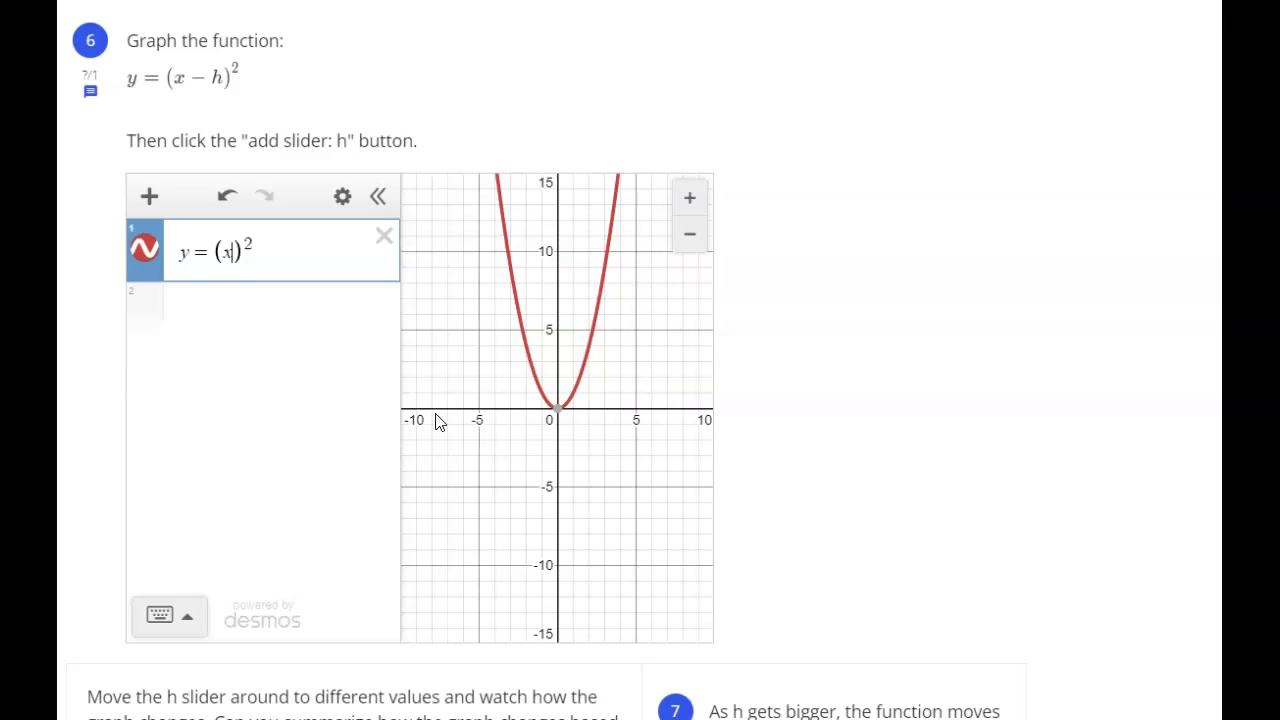
type("-h")
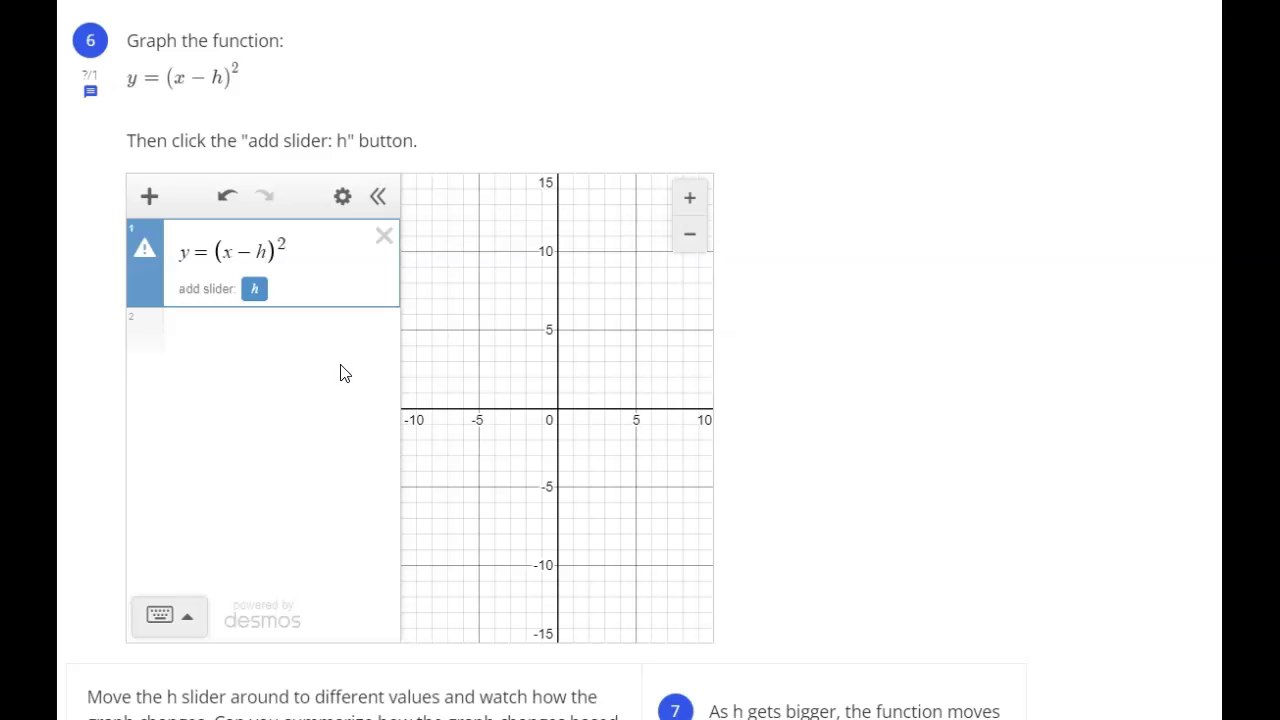
left_click(255, 292)
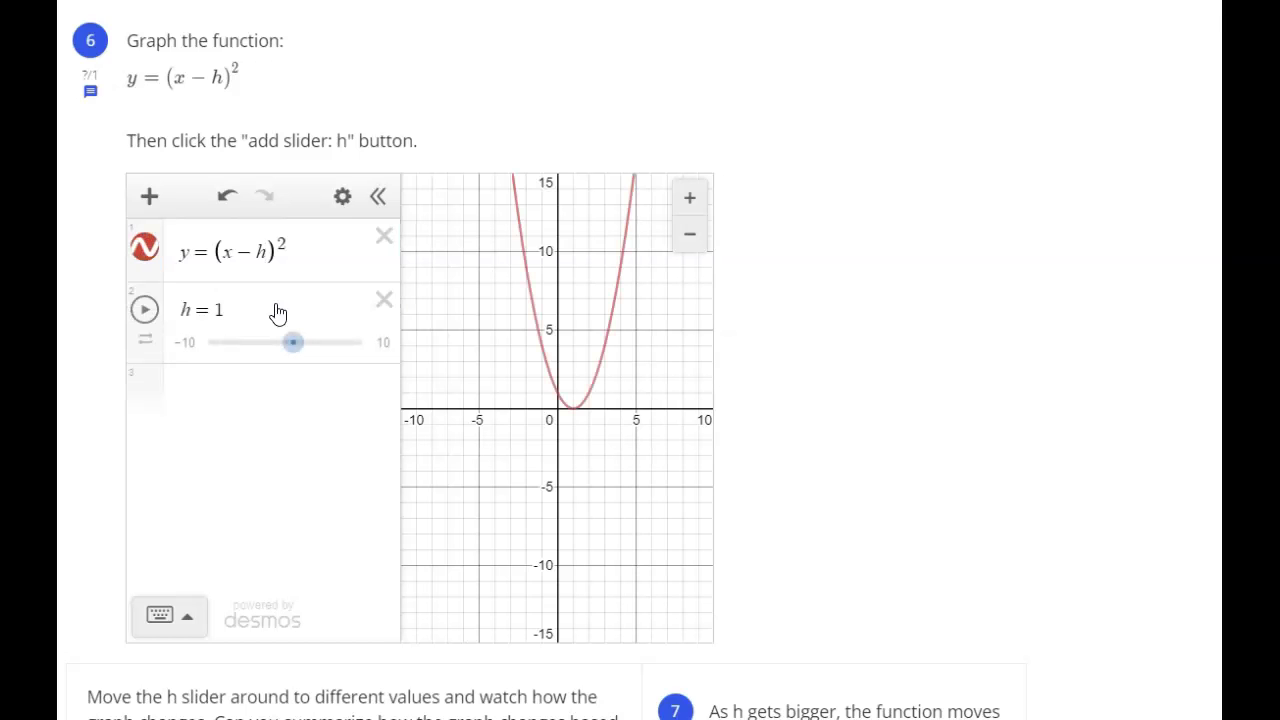
Explore how h shifts the parabola by moving its slider and running and pausing the animation
mouse_move(289, 352)
left_mouse_down()
mouse_move(364, 346)
mouse_move(180, 360)
mouse_move(303, 366)
left_mouse_up()
left_click(144, 310)
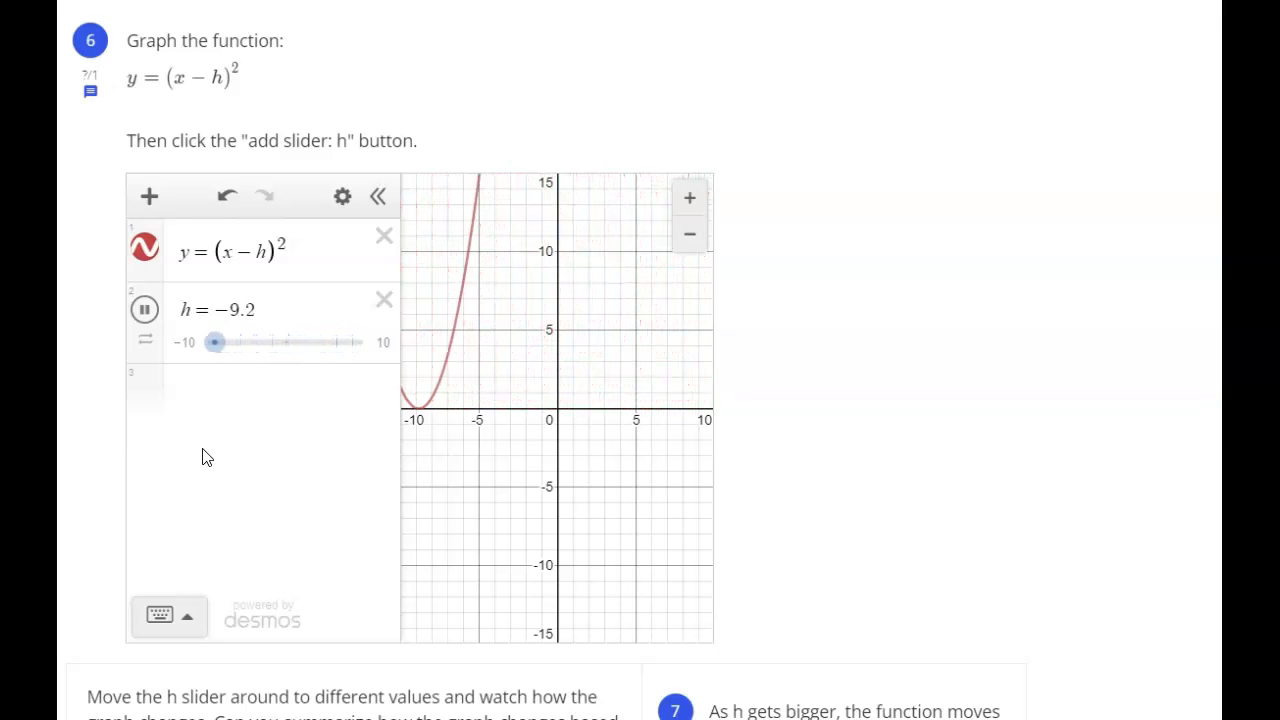
left_click(145, 312)
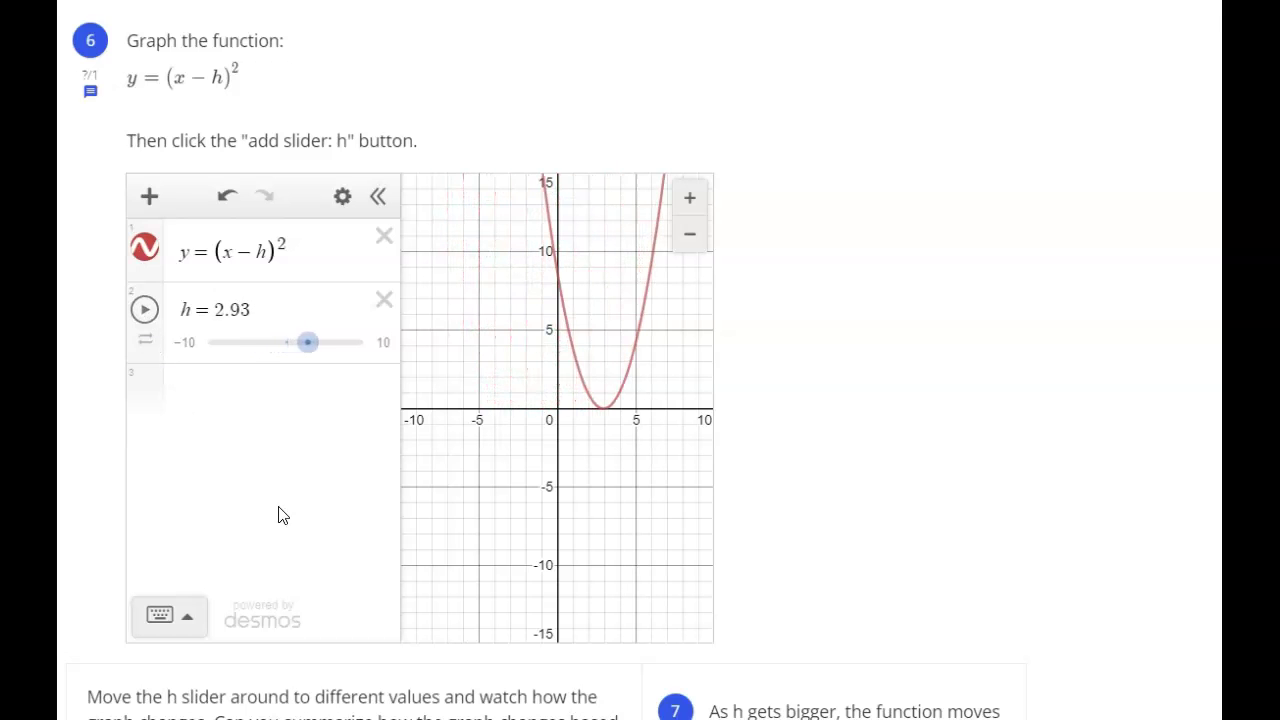
Set the h slider to 10 and answer question 7 with "right"
scroll(903, 408, "down", 5)
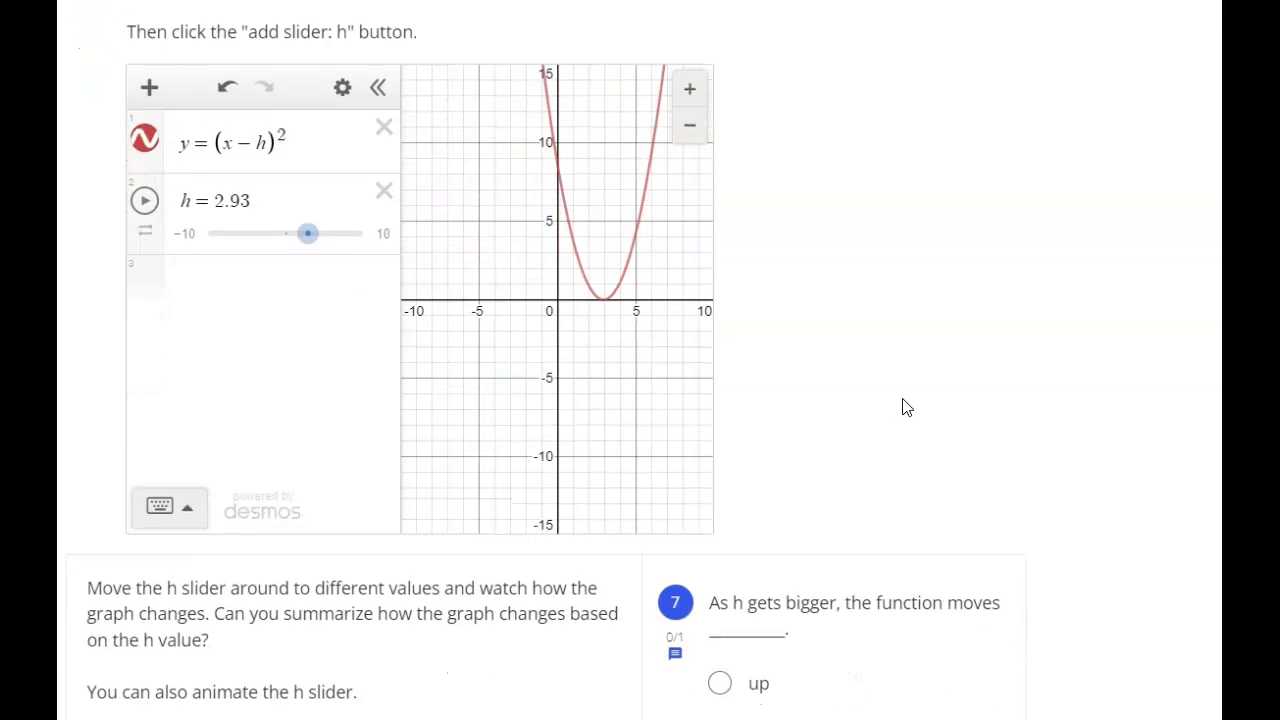
scroll(765, 513, "down", 1)
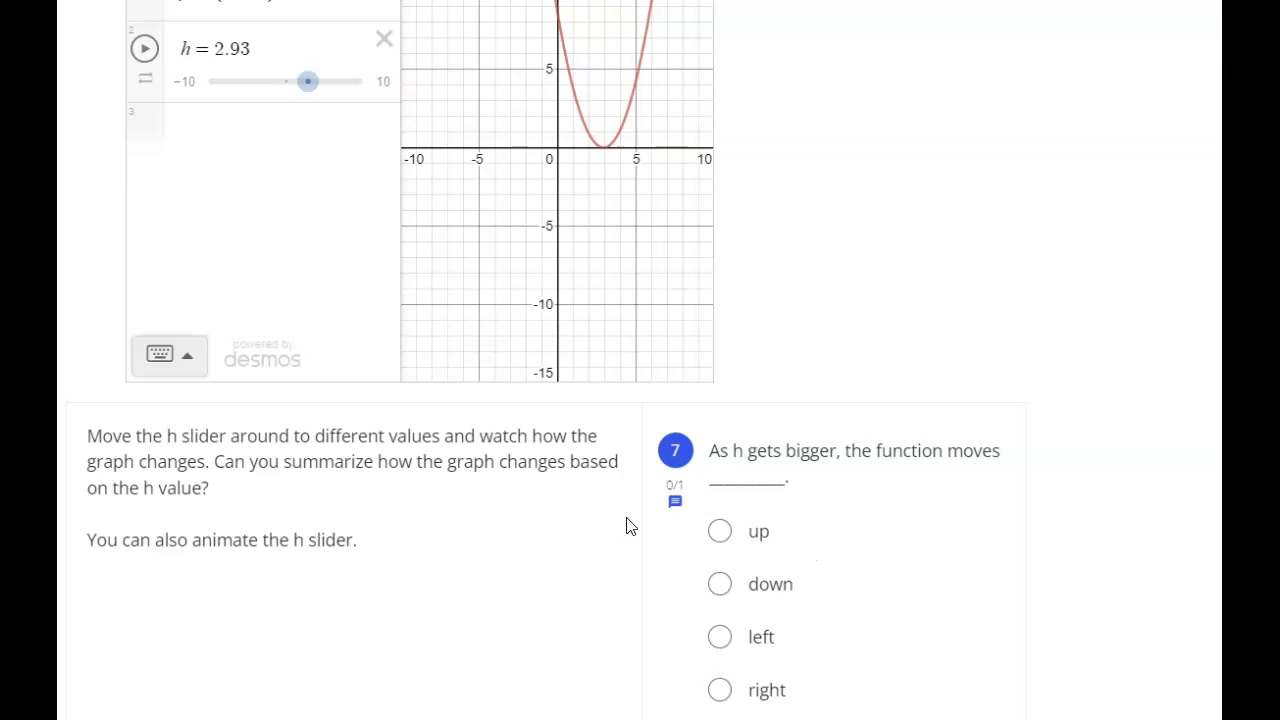
scroll(321, 199, "up", 3)
left_click_drag(310, 224, 412, 240)
left_click(222, 229)
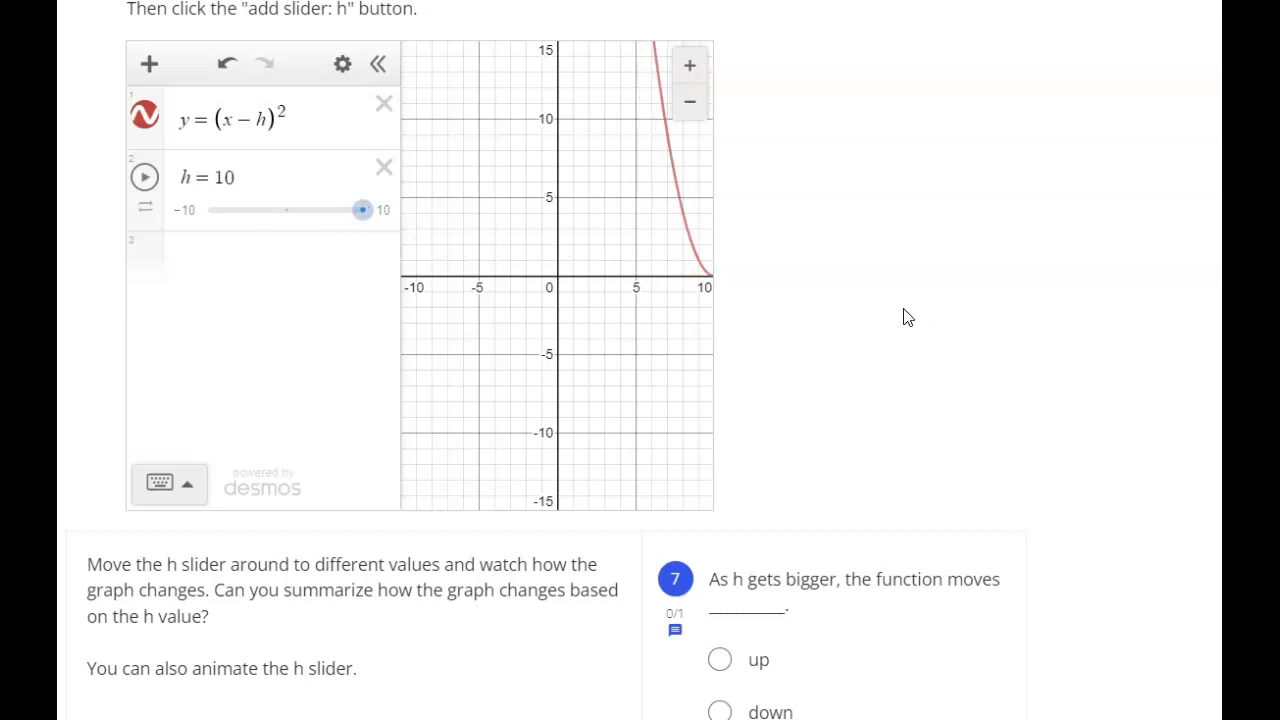
scroll(897, 320, "down", 3)
left_click(728, 560)
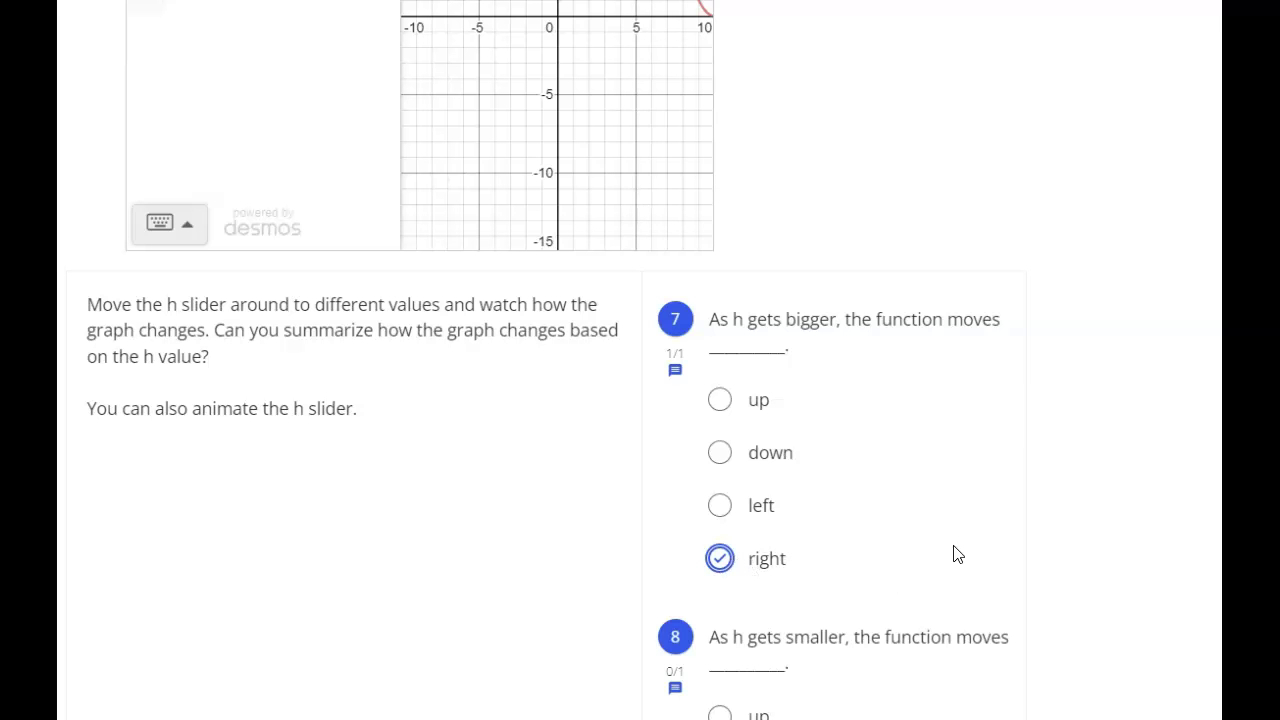
Set the h slider to -10 and answer question 8 with "left"
scroll(952, 553, "up", 3)
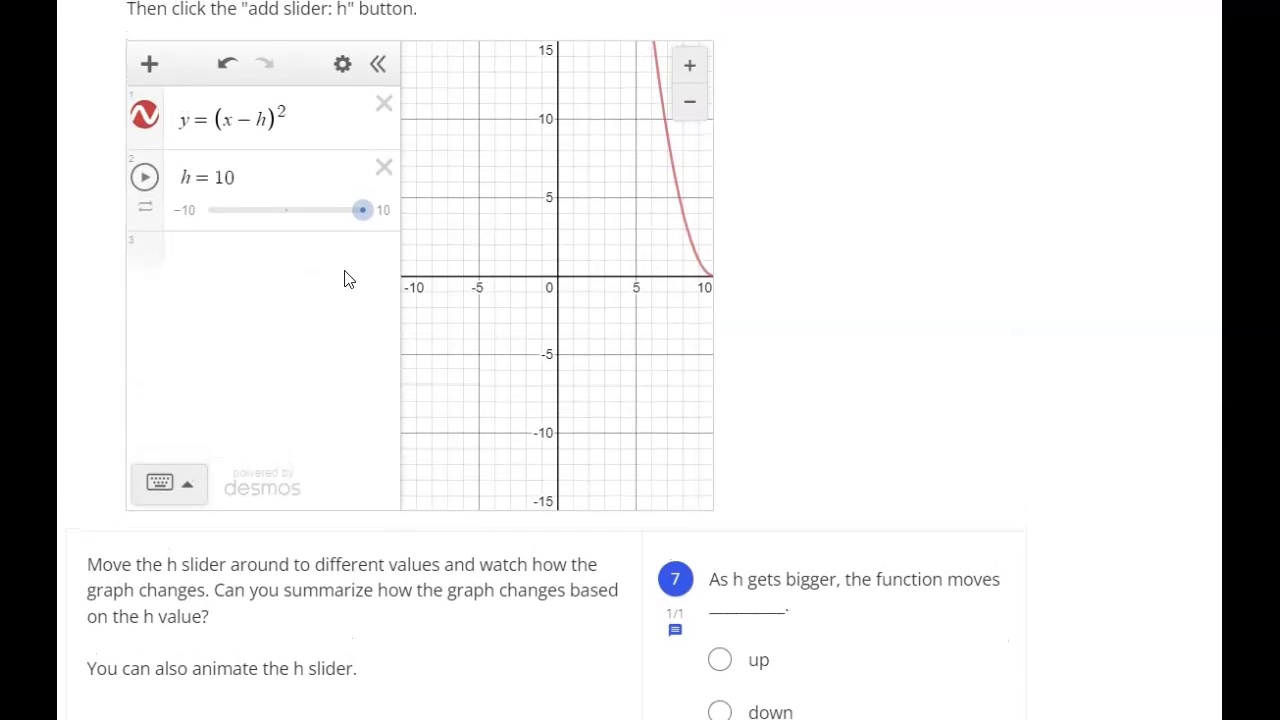
left_click_drag(366, 226, 174, 260)
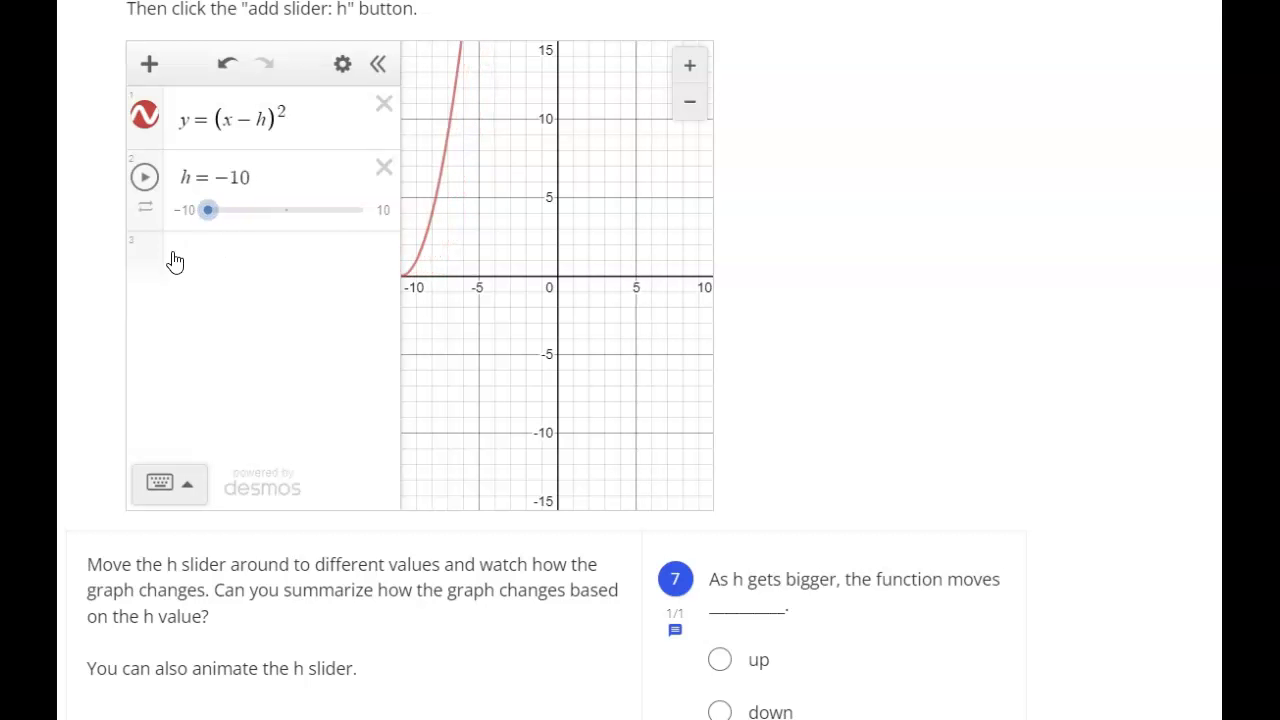
scroll(979, 292, "down", 4)
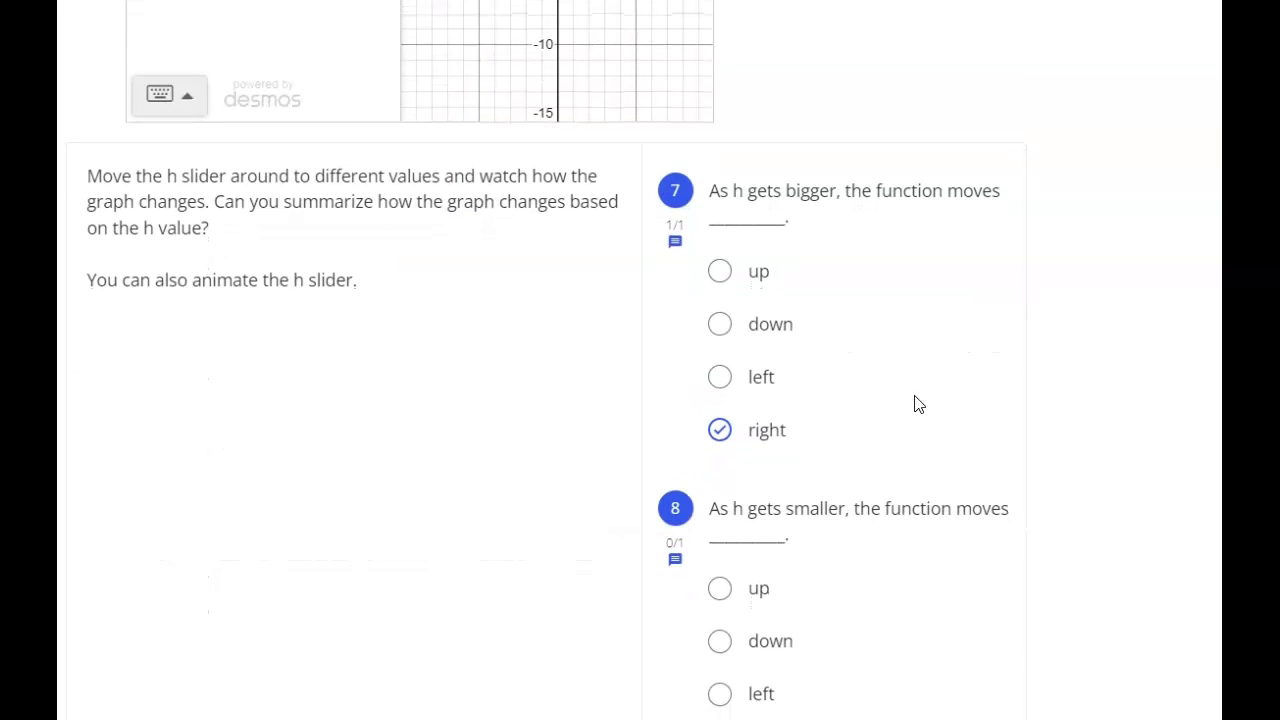
scroll(890, 532, "down", 1)
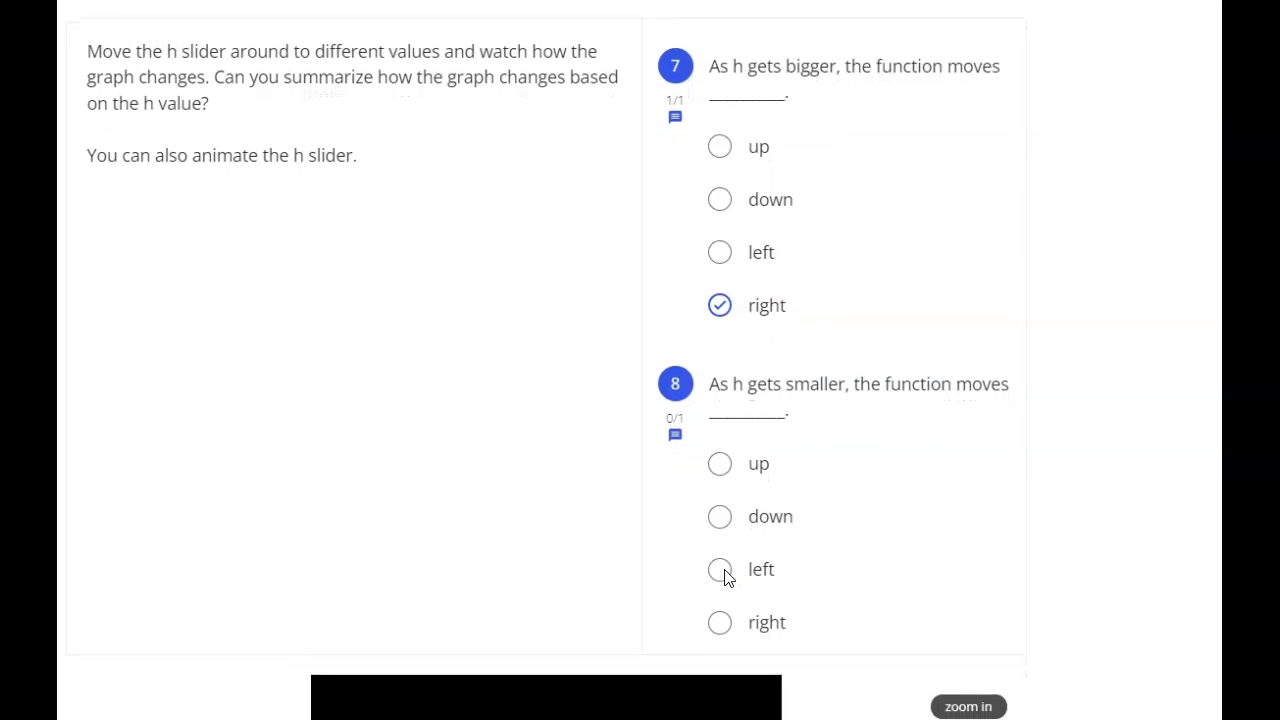
left_click(721, 566)
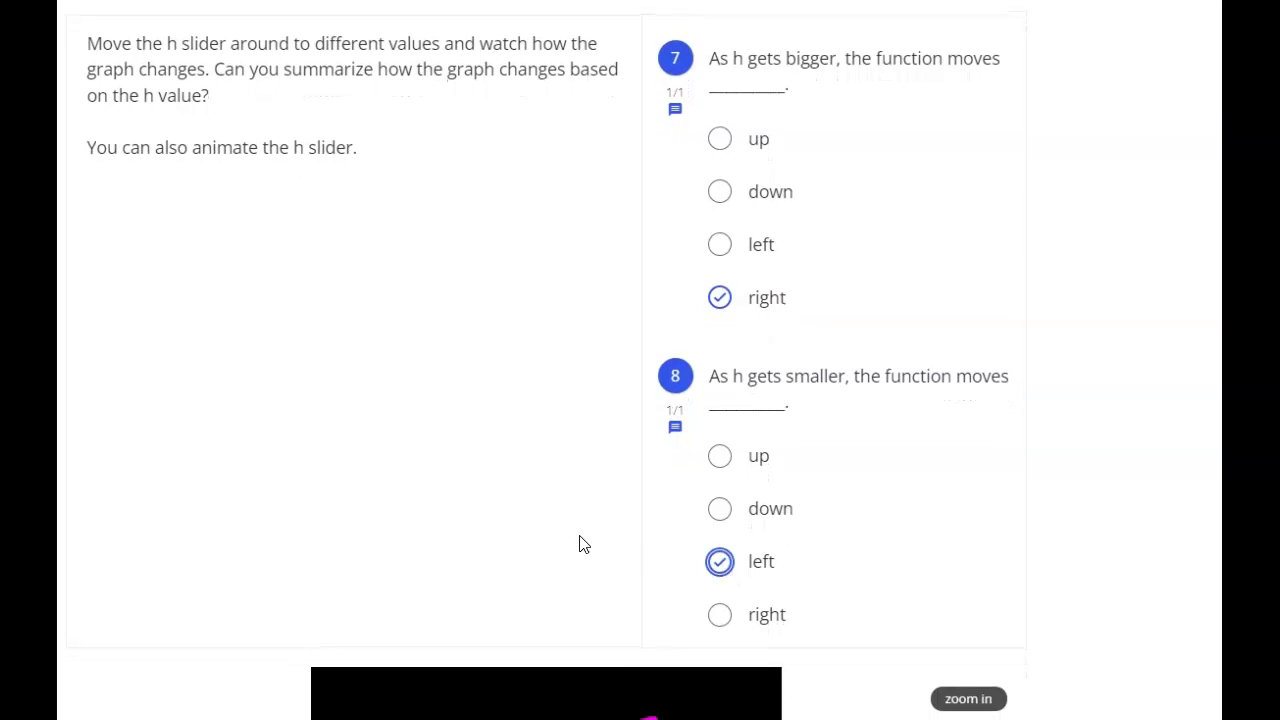
Run the h slider animation in question 6 to watch the parabola shift horizontally, and pause it
scroll(584, 544, "up", 5)
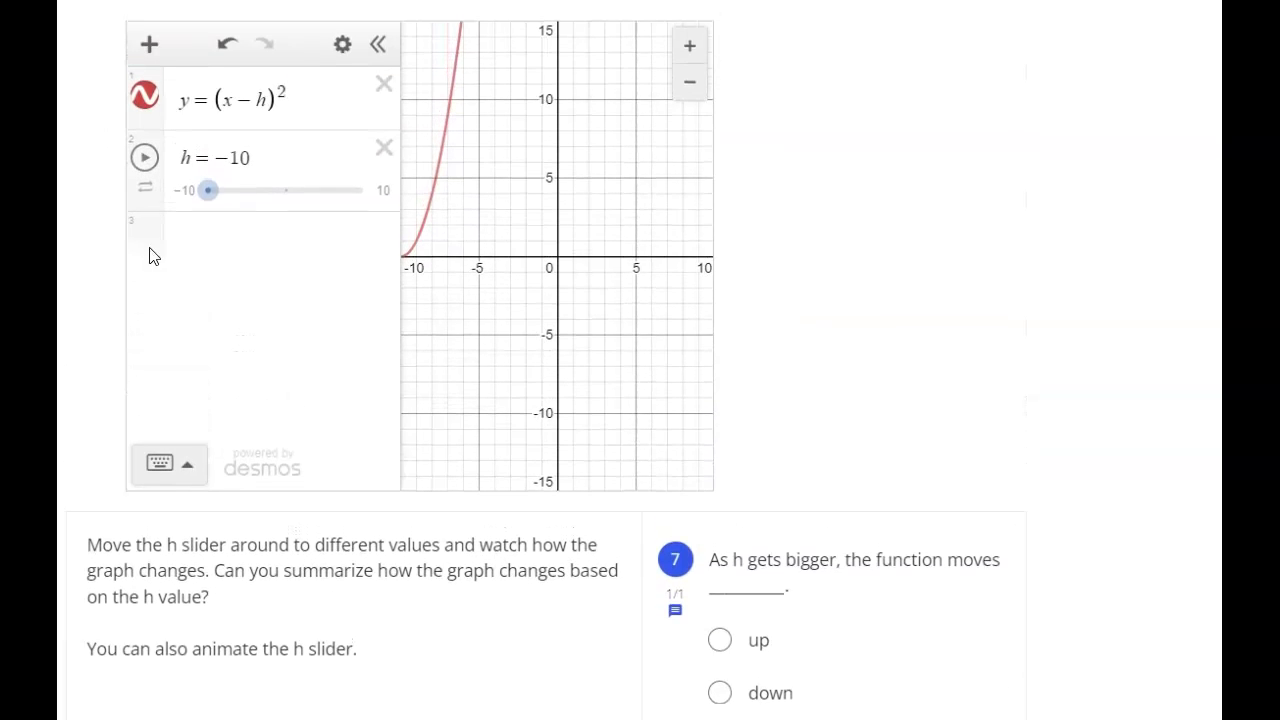
scroll(152, 256, "up", 1)
left_click(144, 177)
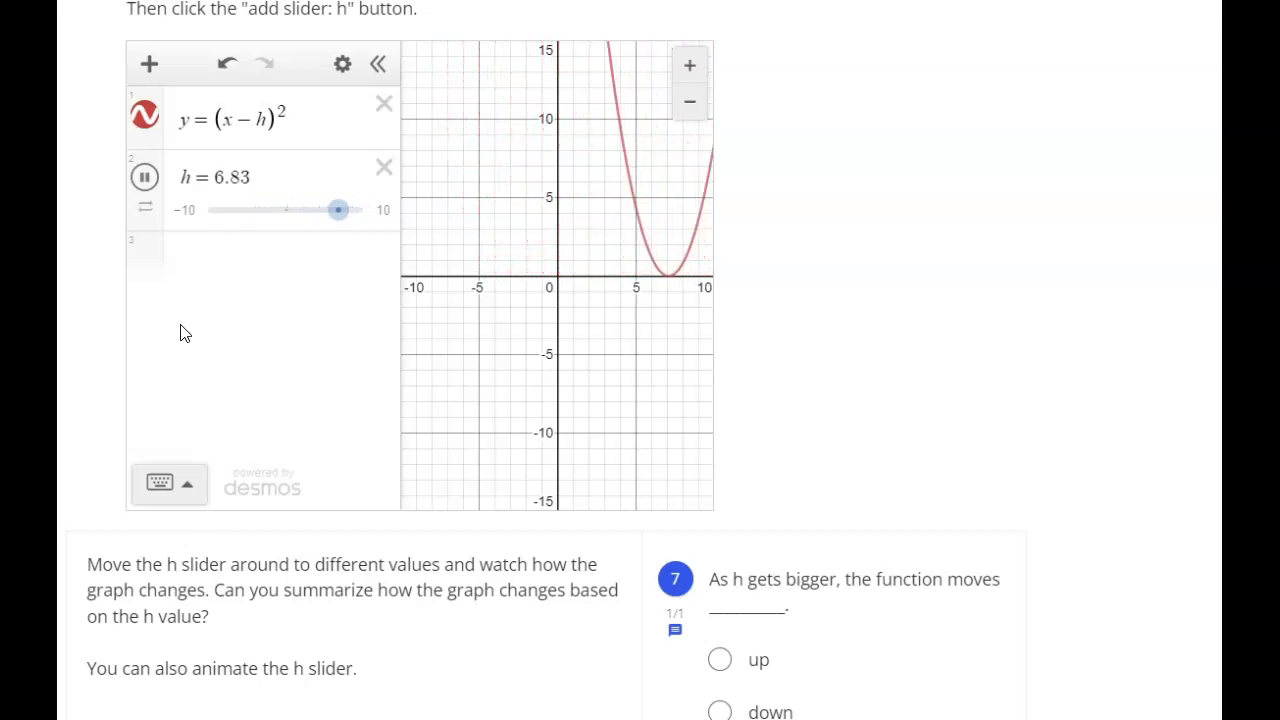
left_click(146, 190)
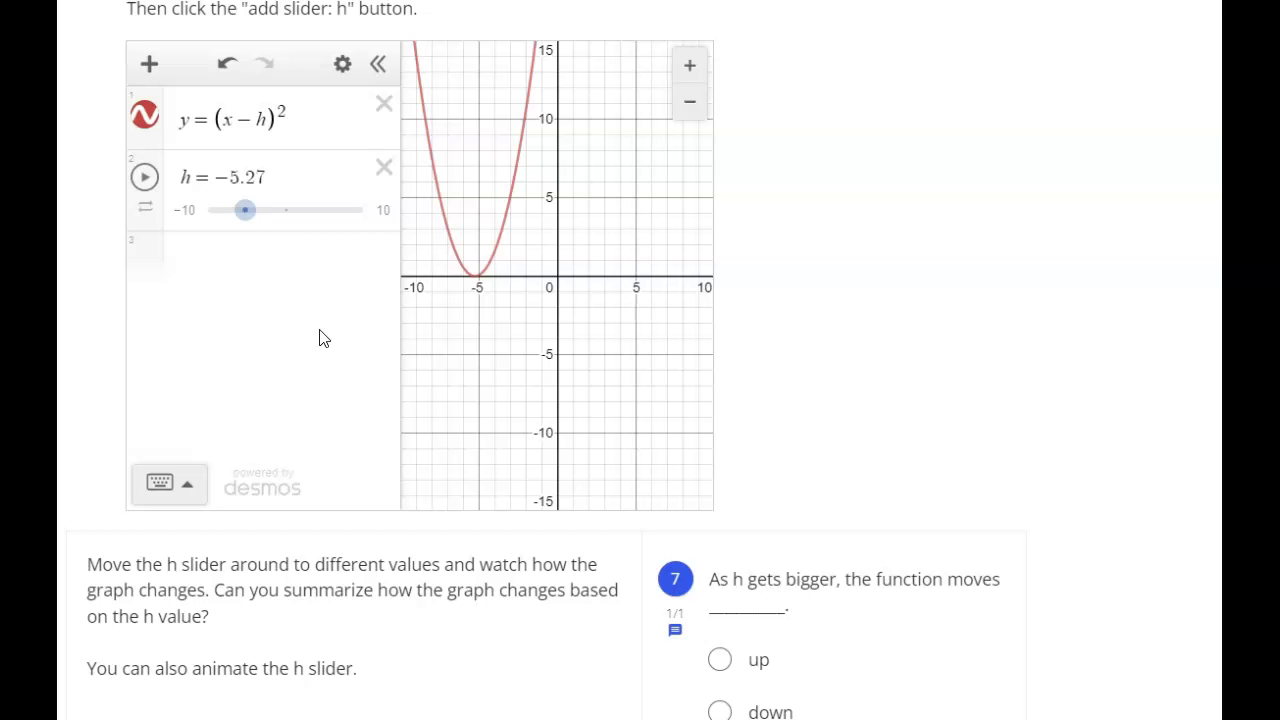
Compare the y = x^2 + k graph with the y = (x - h)^2 graph, and go on to question 9's instructions
scroll(322, 338, "up", 2)
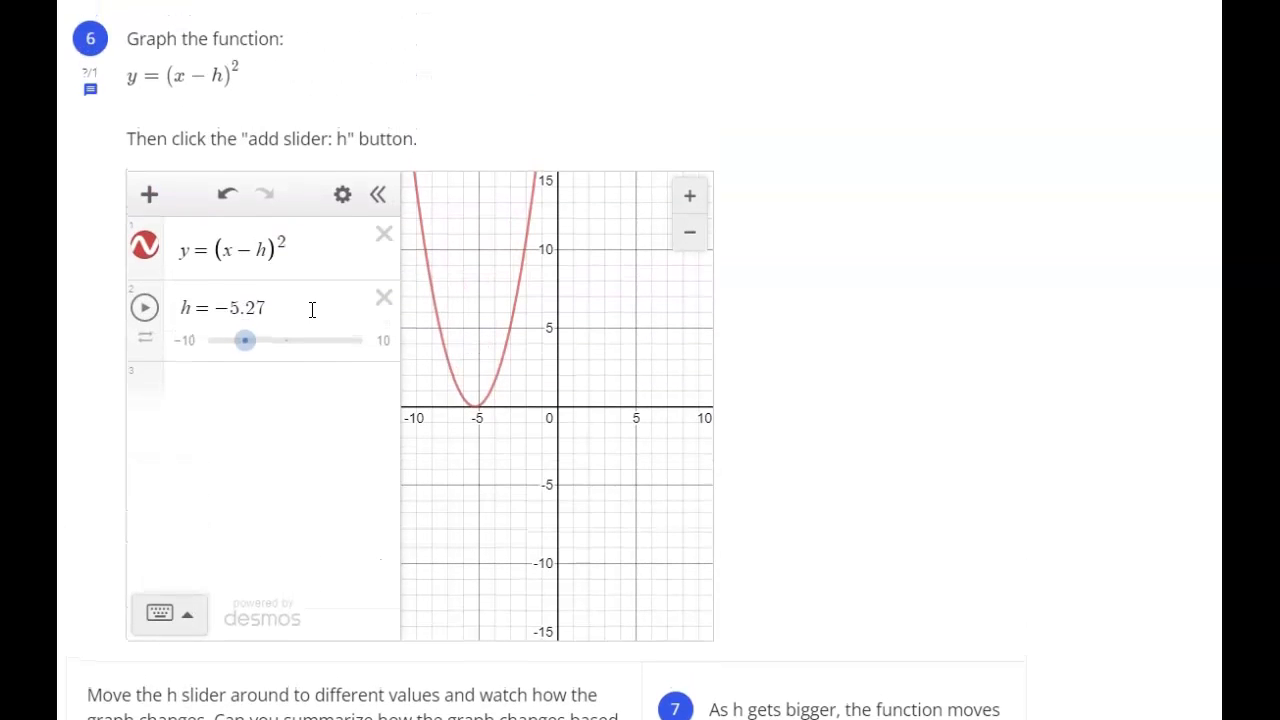
scroll(330, 320, "up", 8)
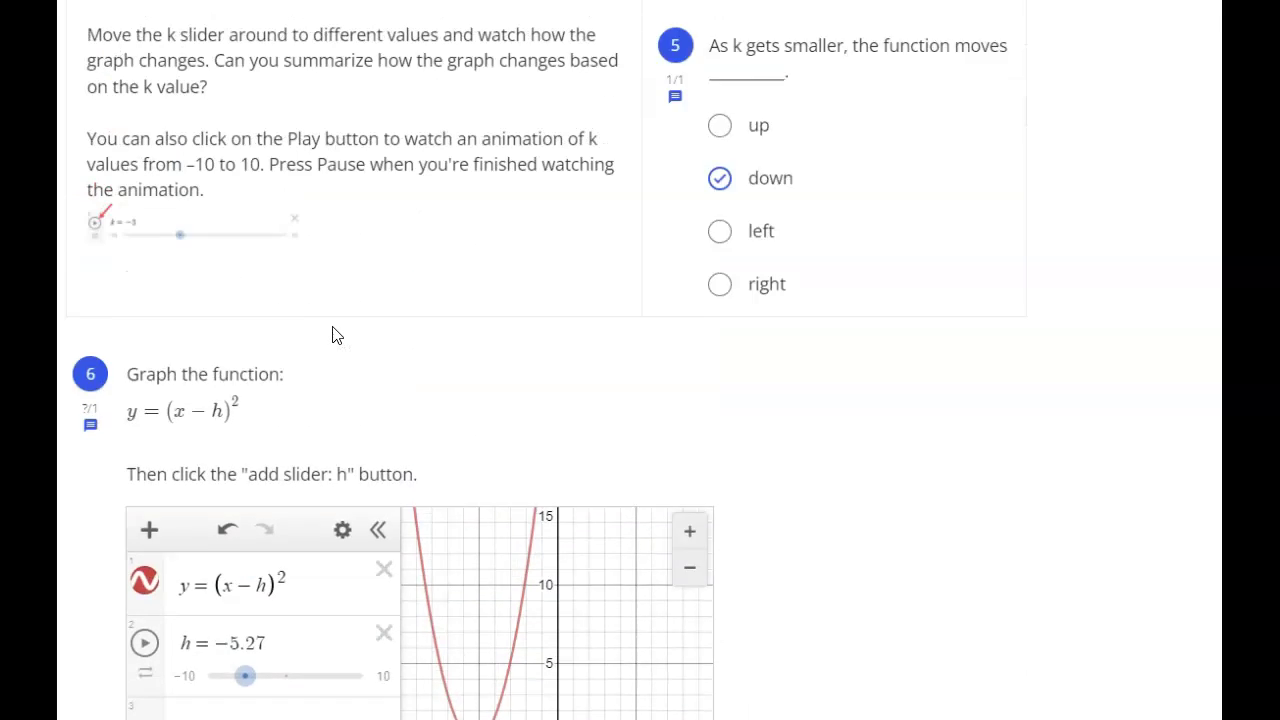
scroll(340, 340, "up", 4)
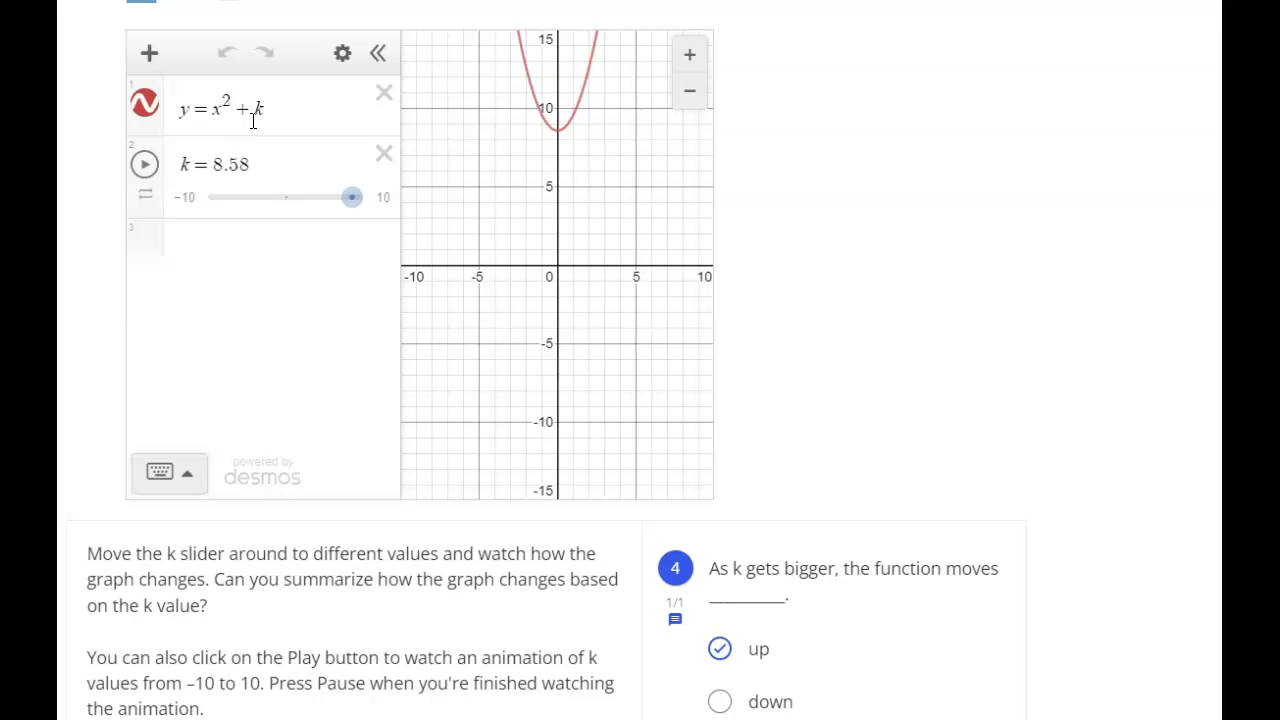
scroll(367, 362, "down", 10)
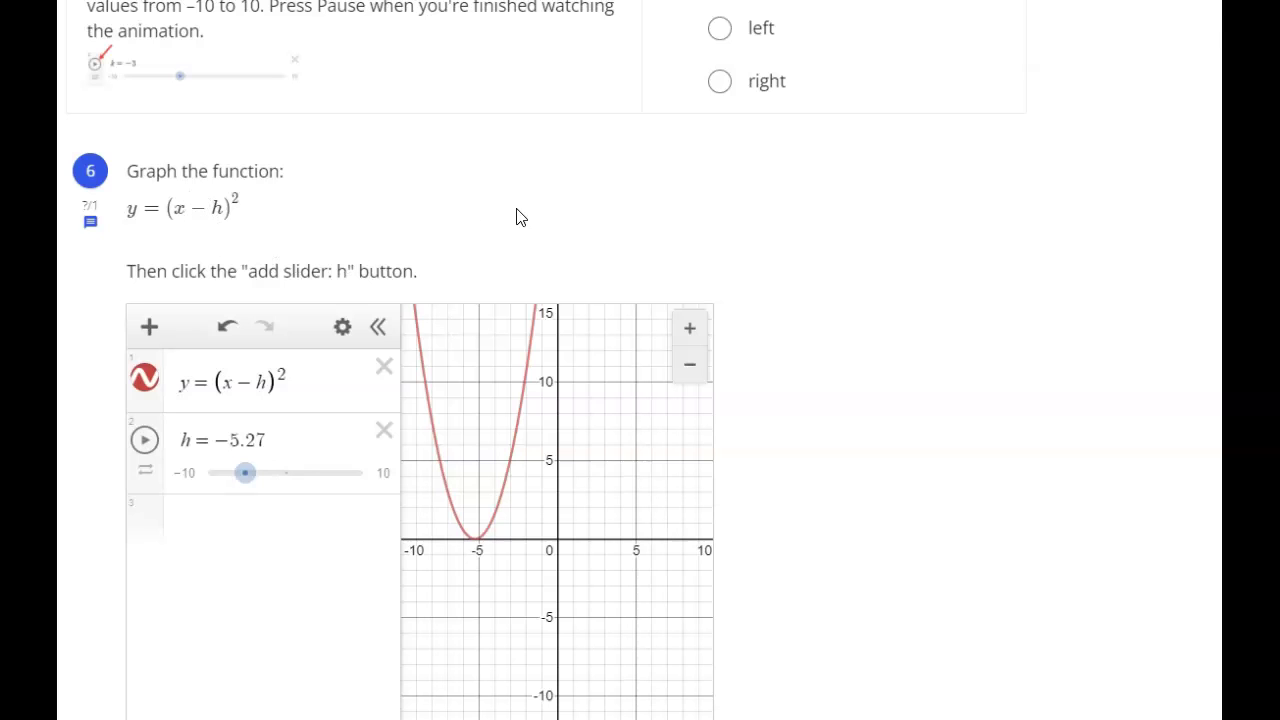
scroll(754, 203, "down", 5)
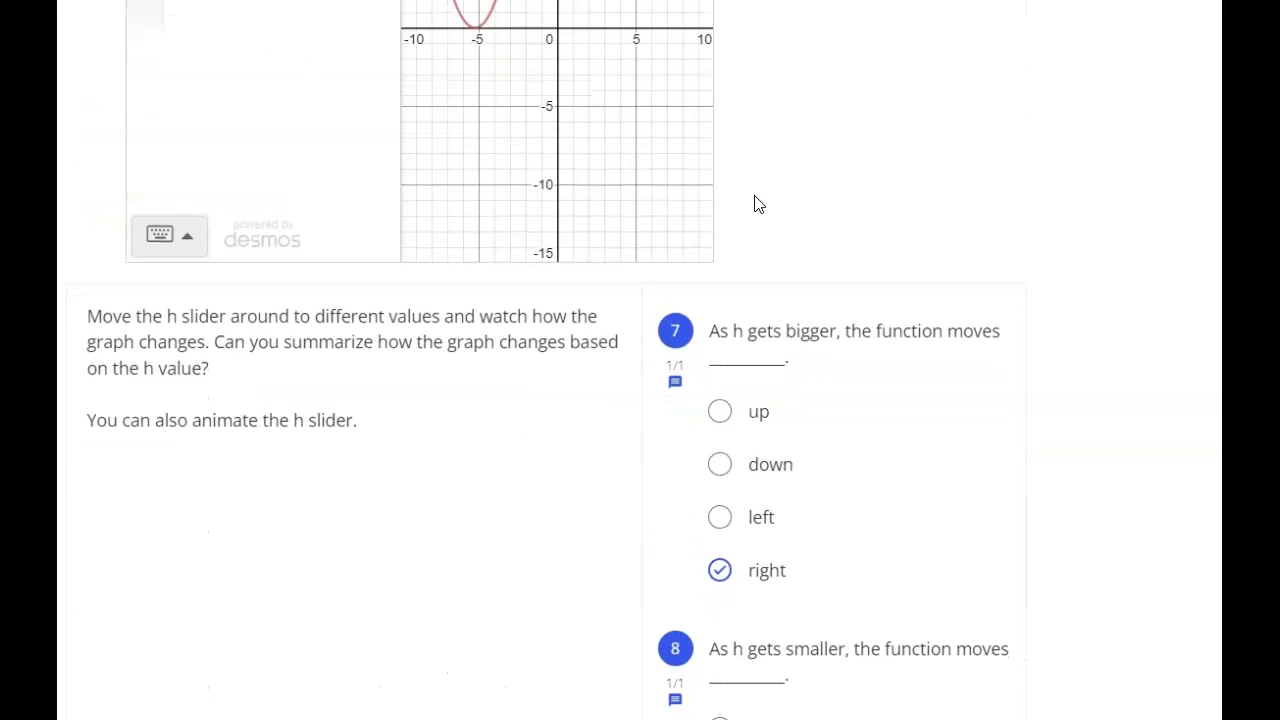
scroll(758, 204, "down", 7)
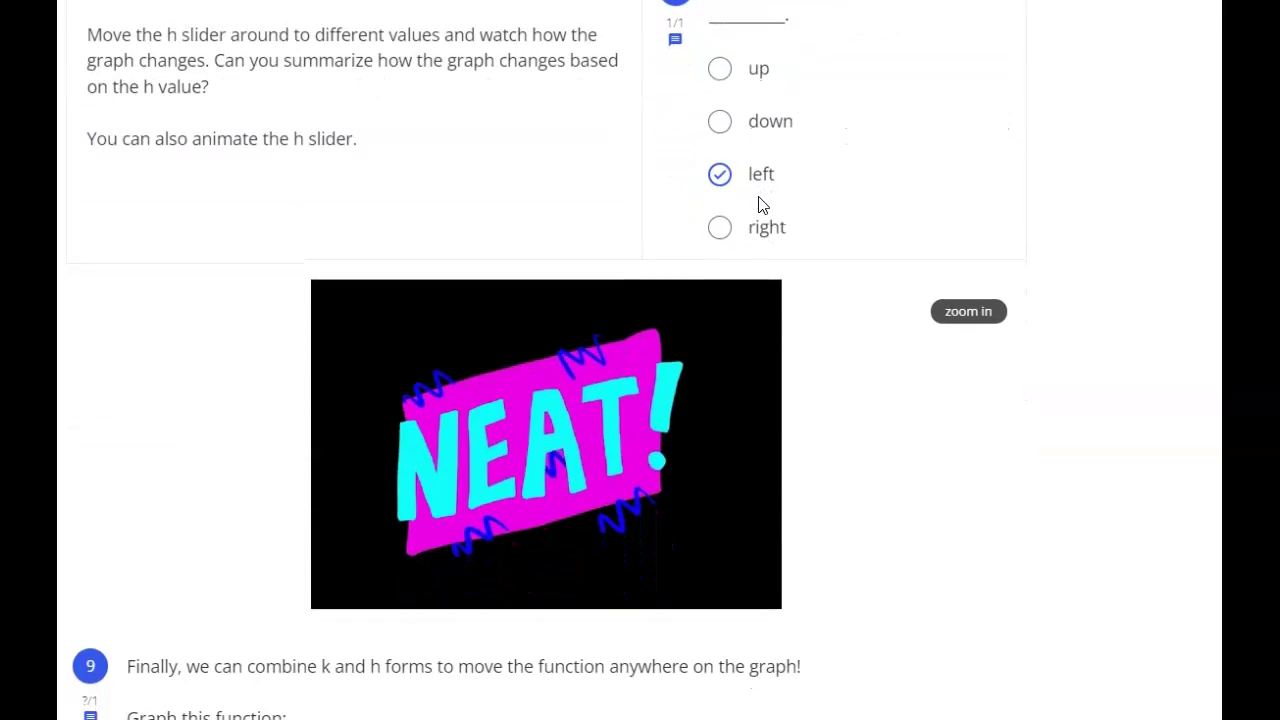
scroll(758, 204, "down", 3)
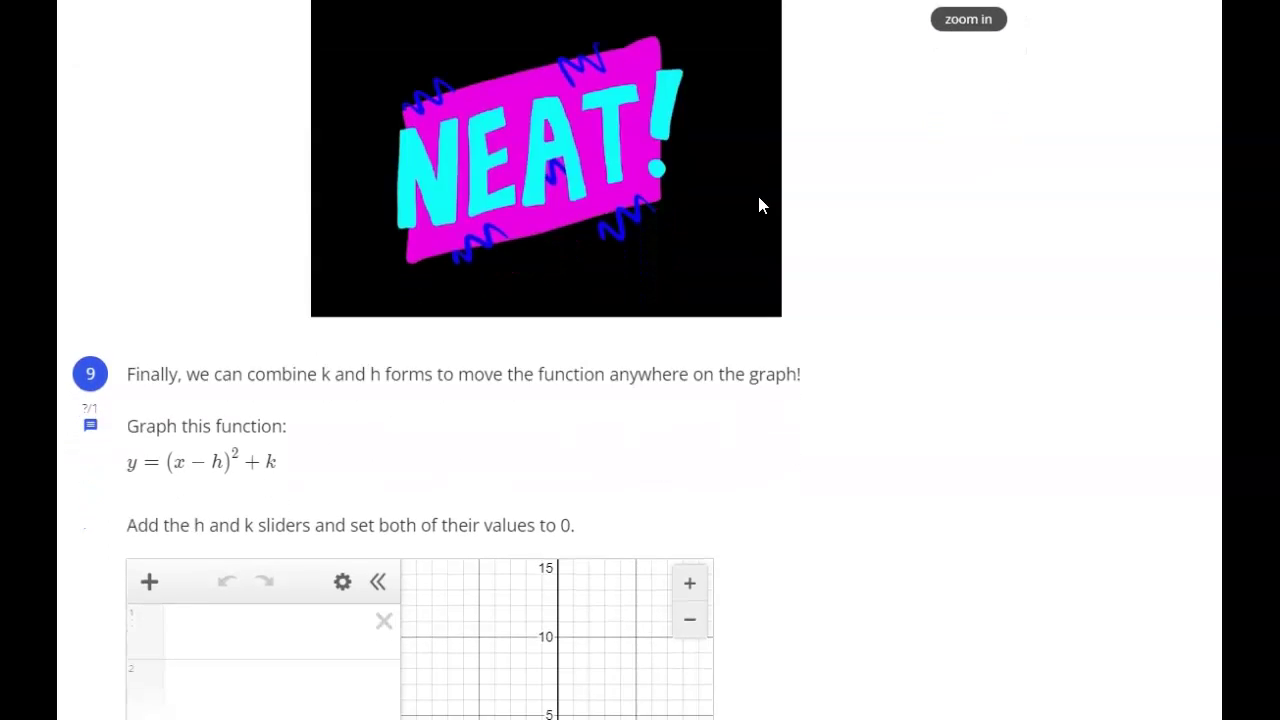
Enter the function y = (x-h)^2 + k in question 9's graphing calculator
scroll(758, 204, "down", 2)
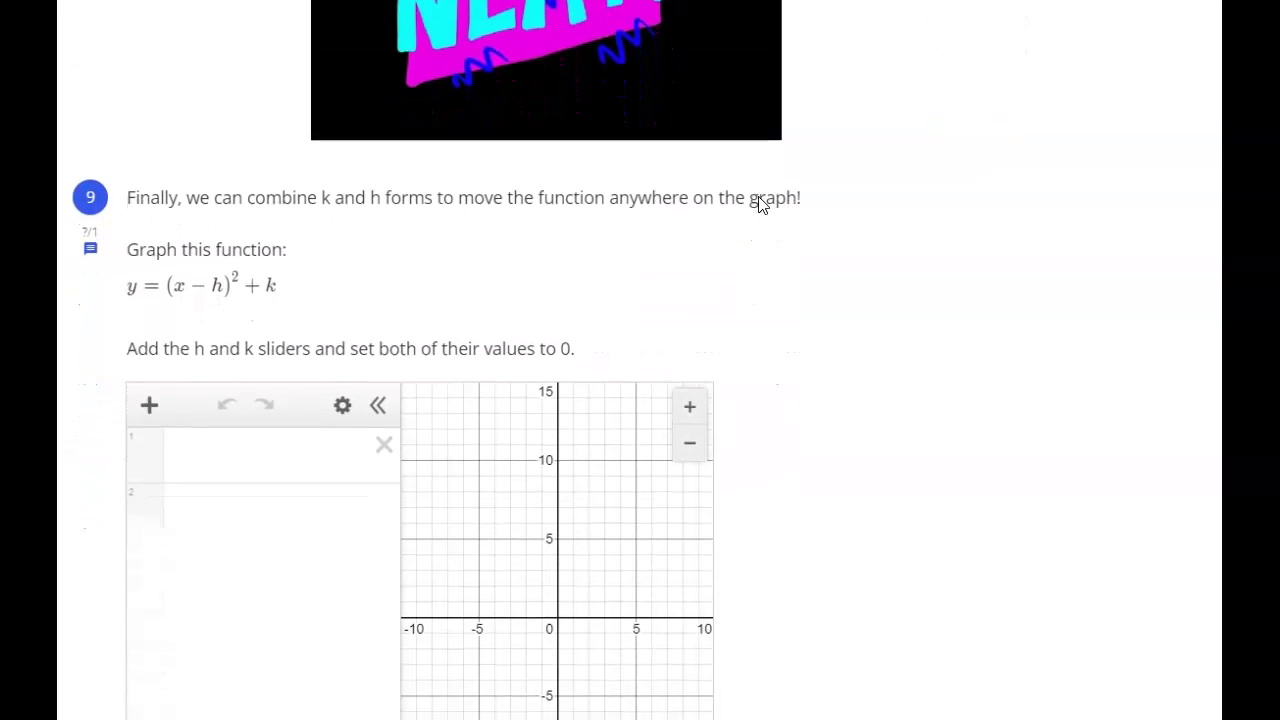
scroll(758, 204, "down", 1)
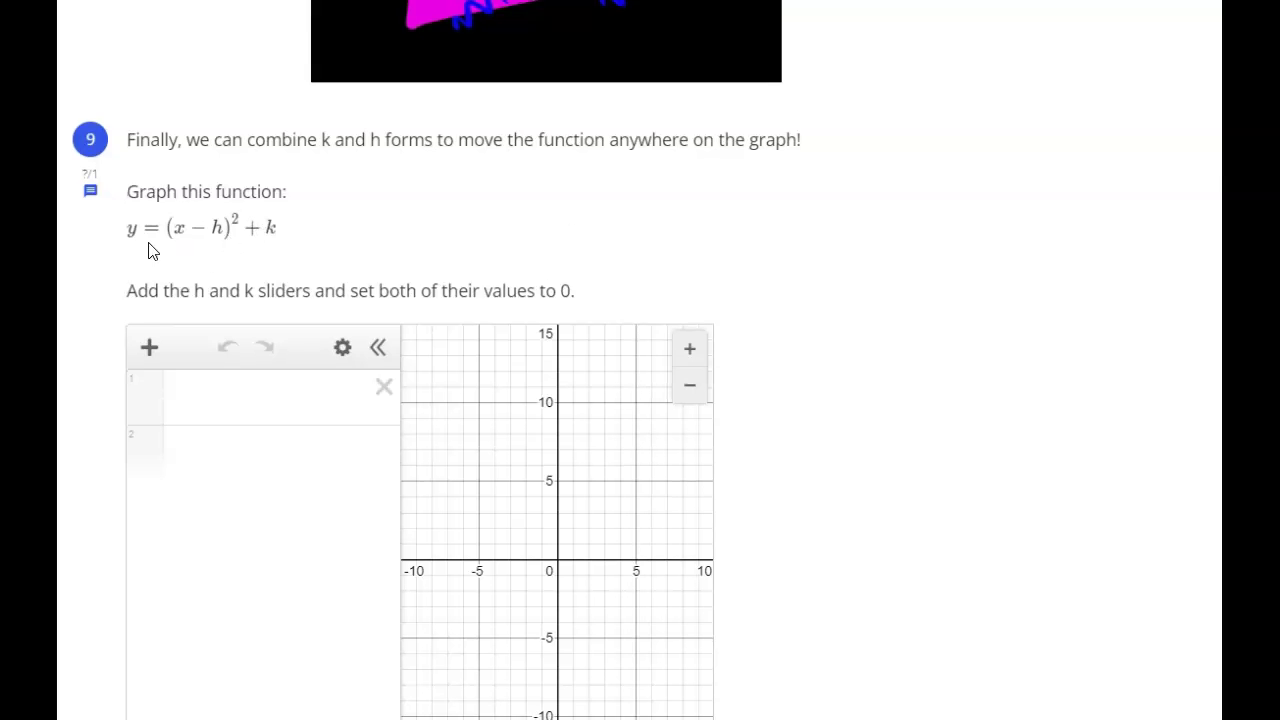
left_click(240, 391)
type("y=(x-h")
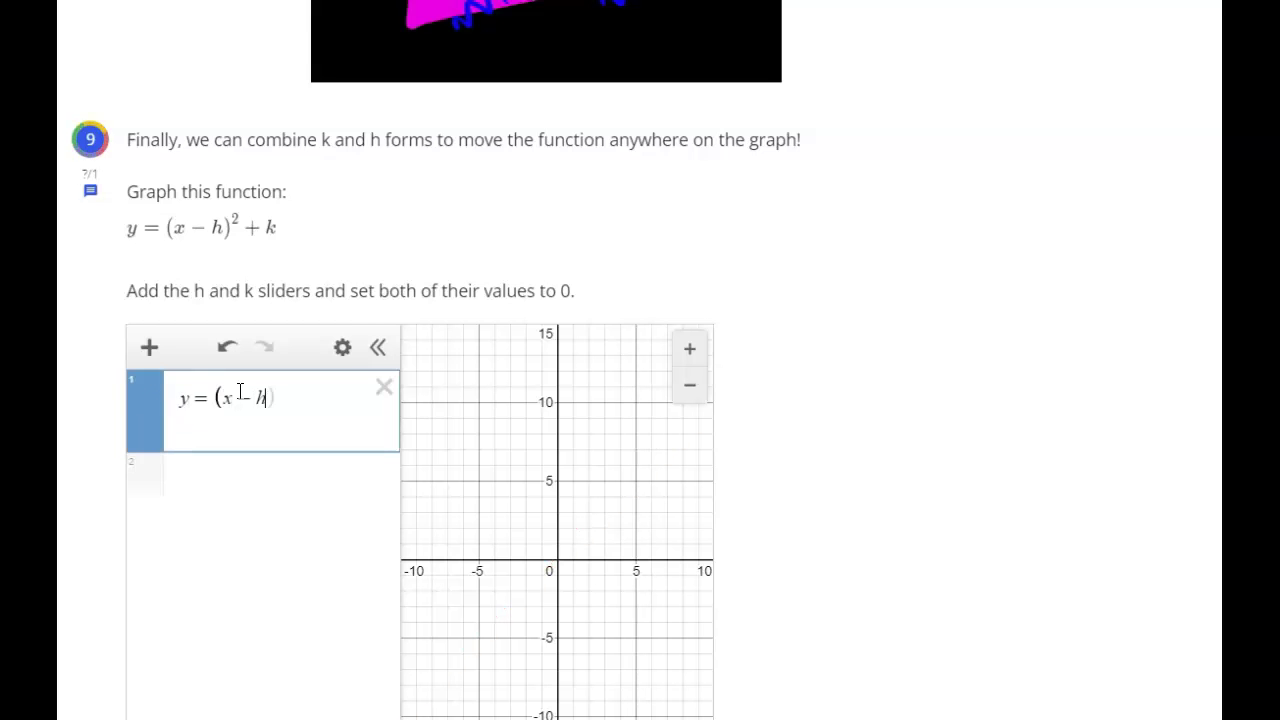
type(")^2")
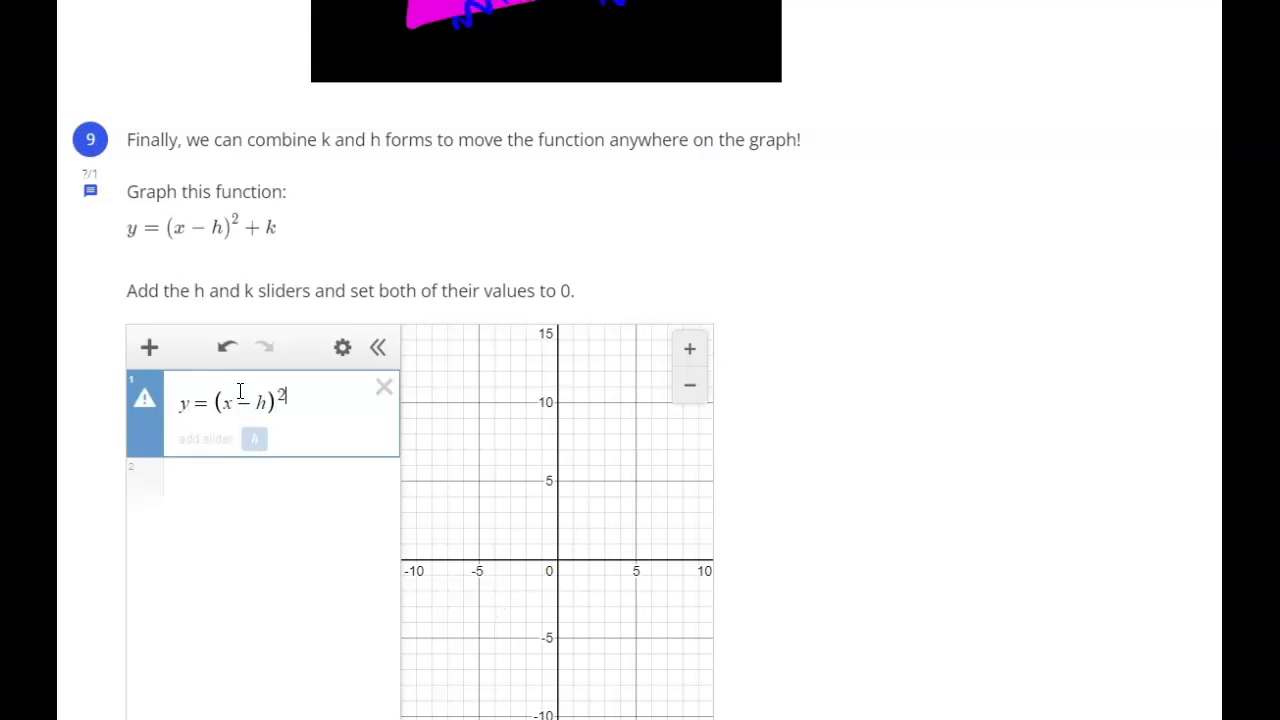
type("+k")
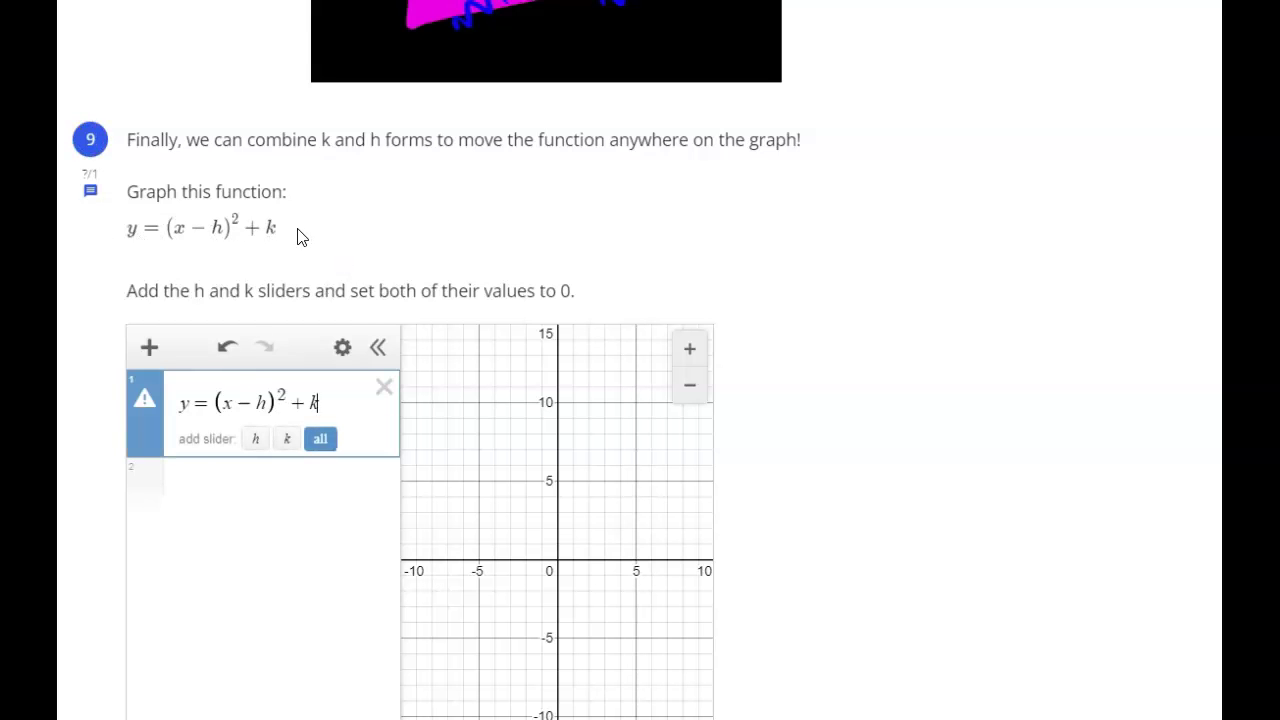
Add the h and k sliders for the function in question 9
left_click(255, 439)
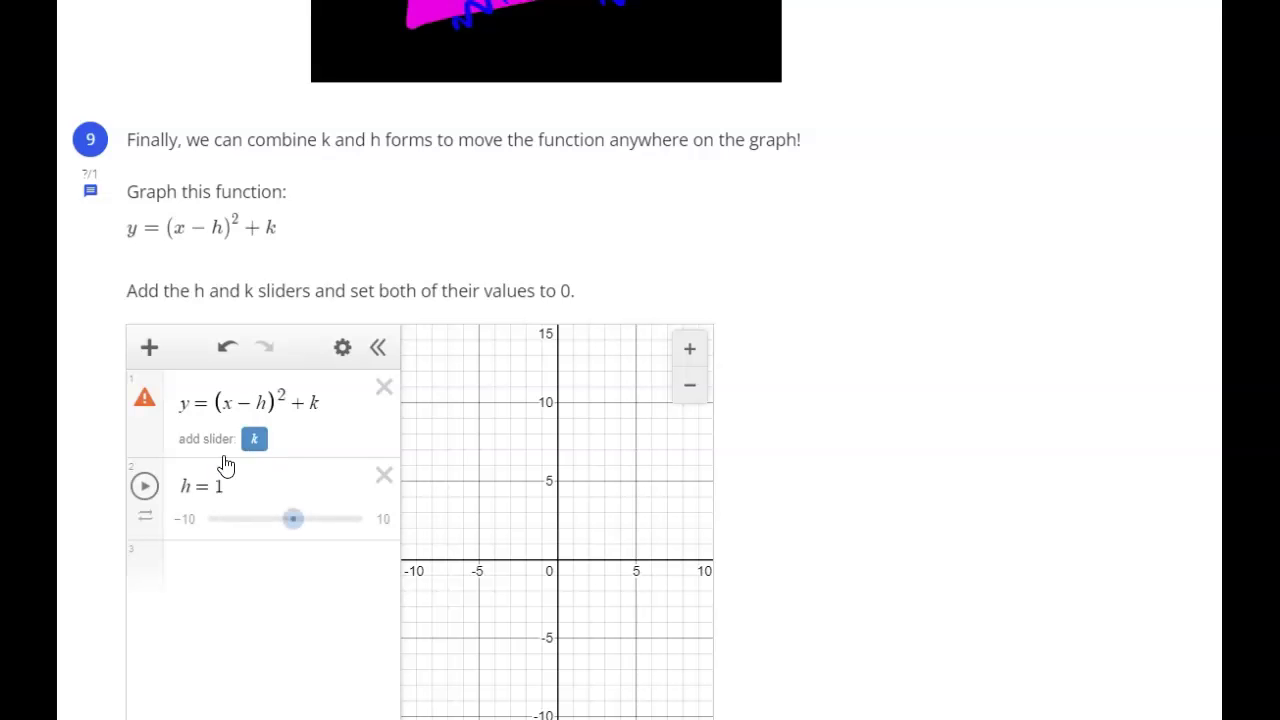
left_click(255, 439)
scroll(958, 313, "down", 3)
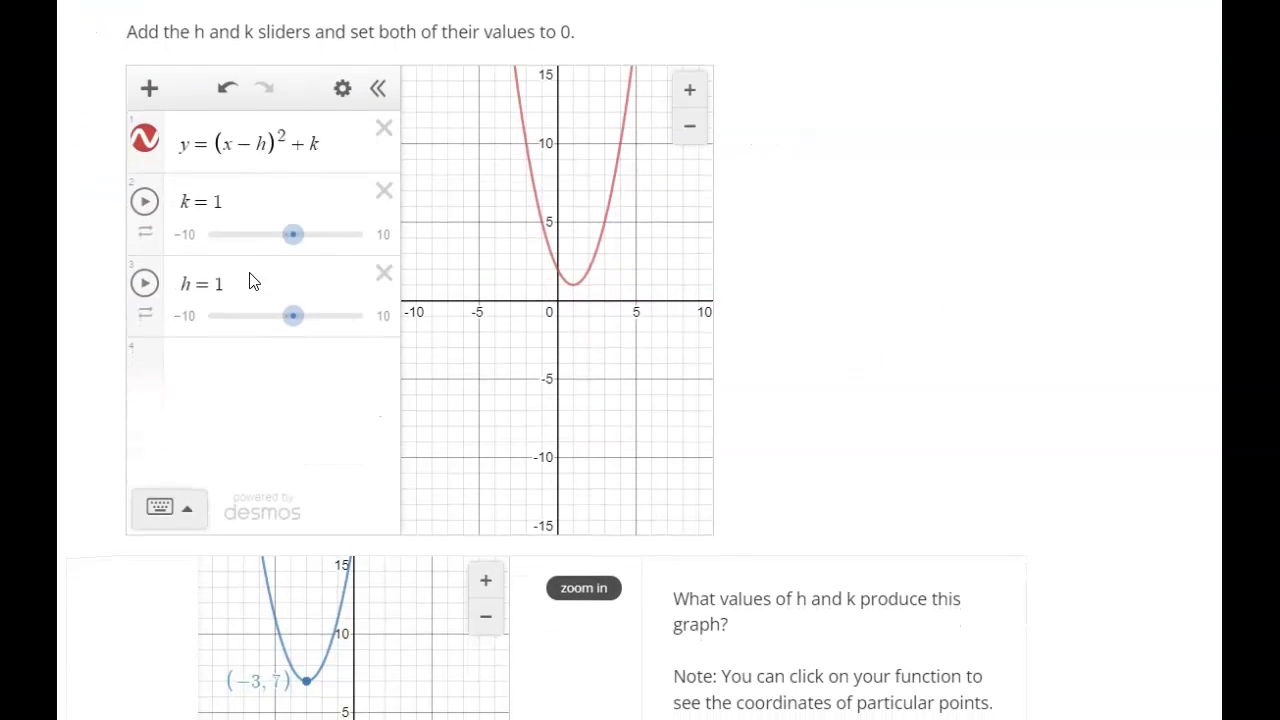
scroll(200, 238, "up", 2)
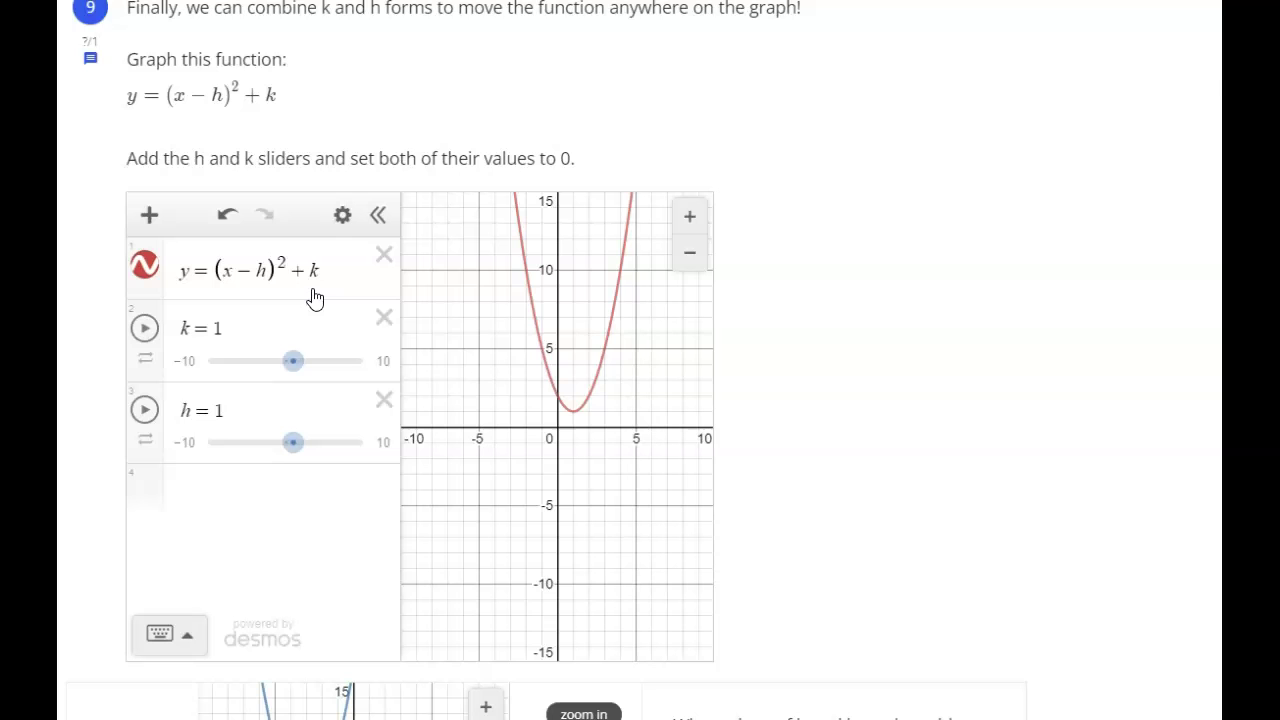
Try out question 9's sliders by moving k to 4.3 and back to 1, and h to 2.4
mouse_move(293, 369)
left_mouse_down()
mouse_move(342, 368)
mouse_move(212, 371)
mouse_move(318, 372)
left_mouse_up()
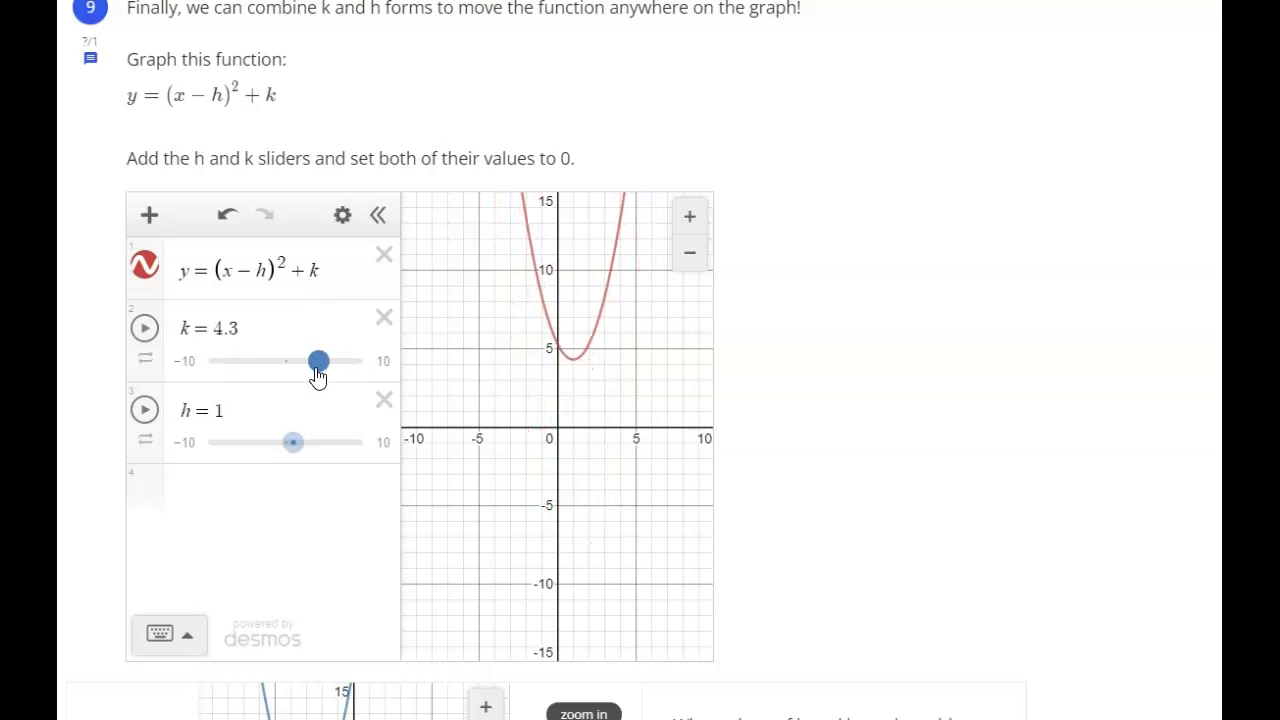
left_click_drag(293, 444, 301, 476)
left_click_drag(317, 361, 292, 400)
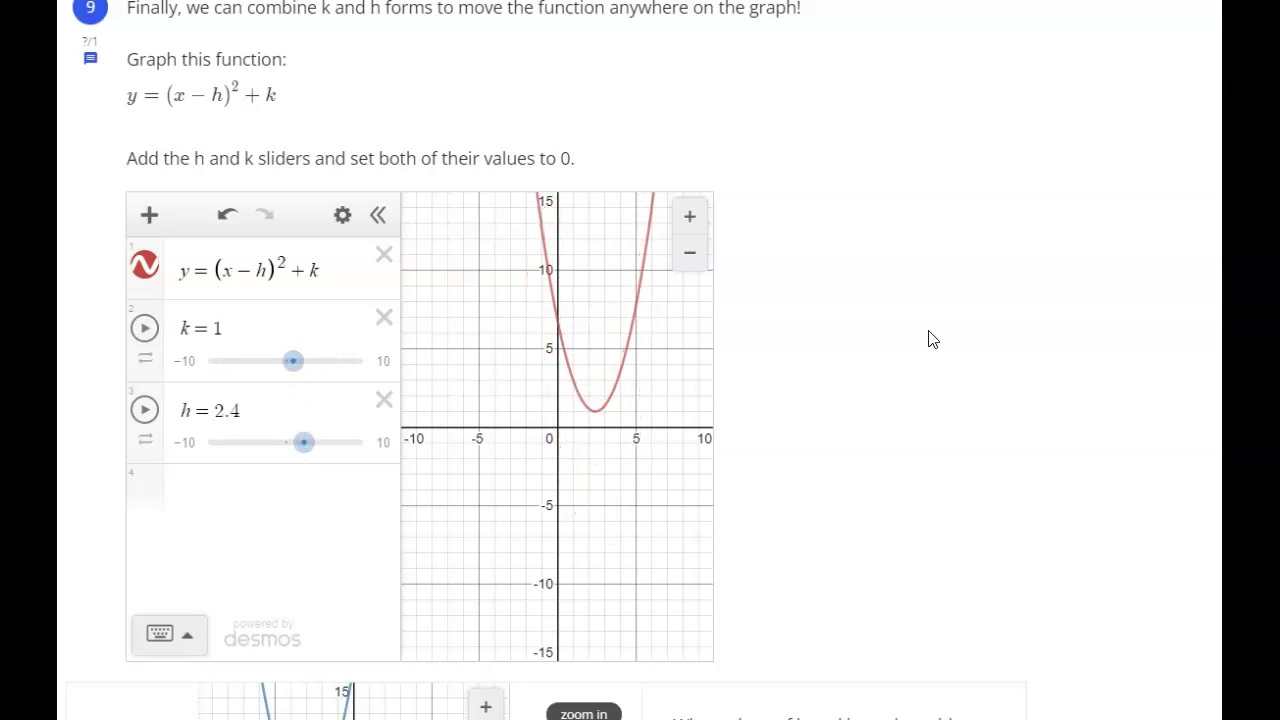
Look at the target parabola for questions 10 and 11, and show the vertex coordinates of question 9's parabola in the default graph view
scroll(929, 340, "down", 2)
scroll(929, 340, "down", 1)
scroll(929, 340, "down", 2)
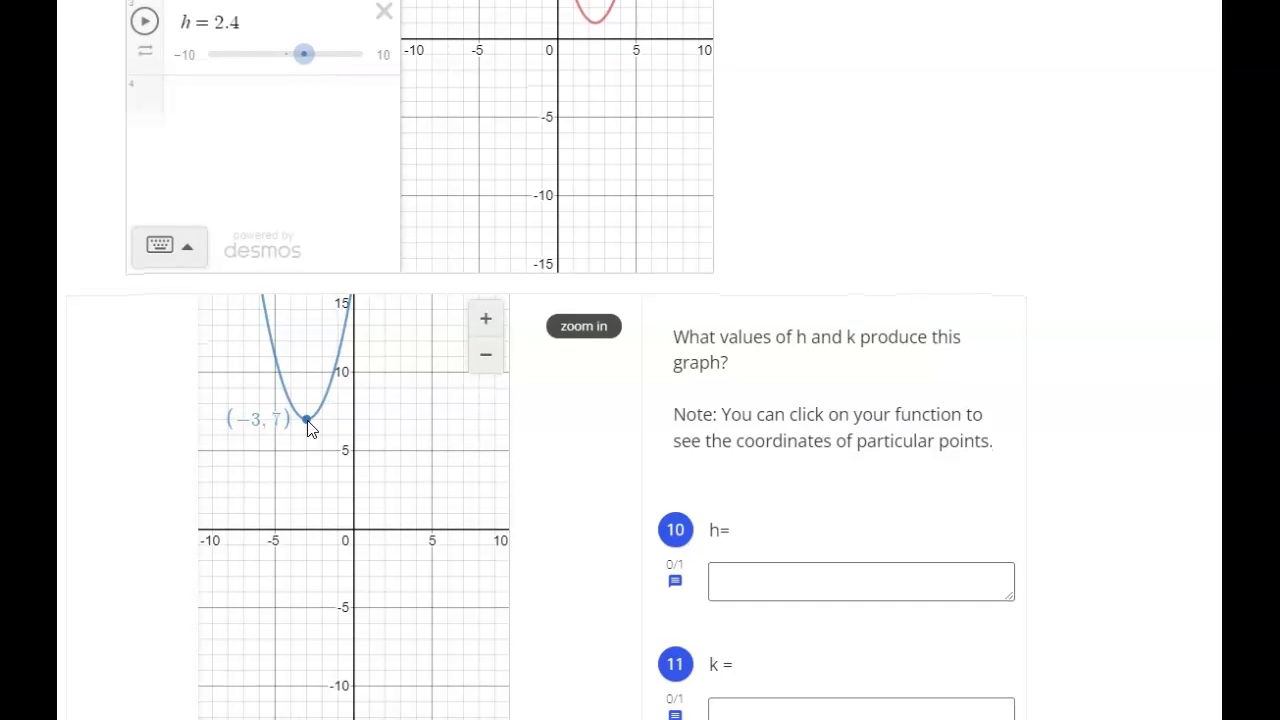
scroll(535, 237, "up", 5)
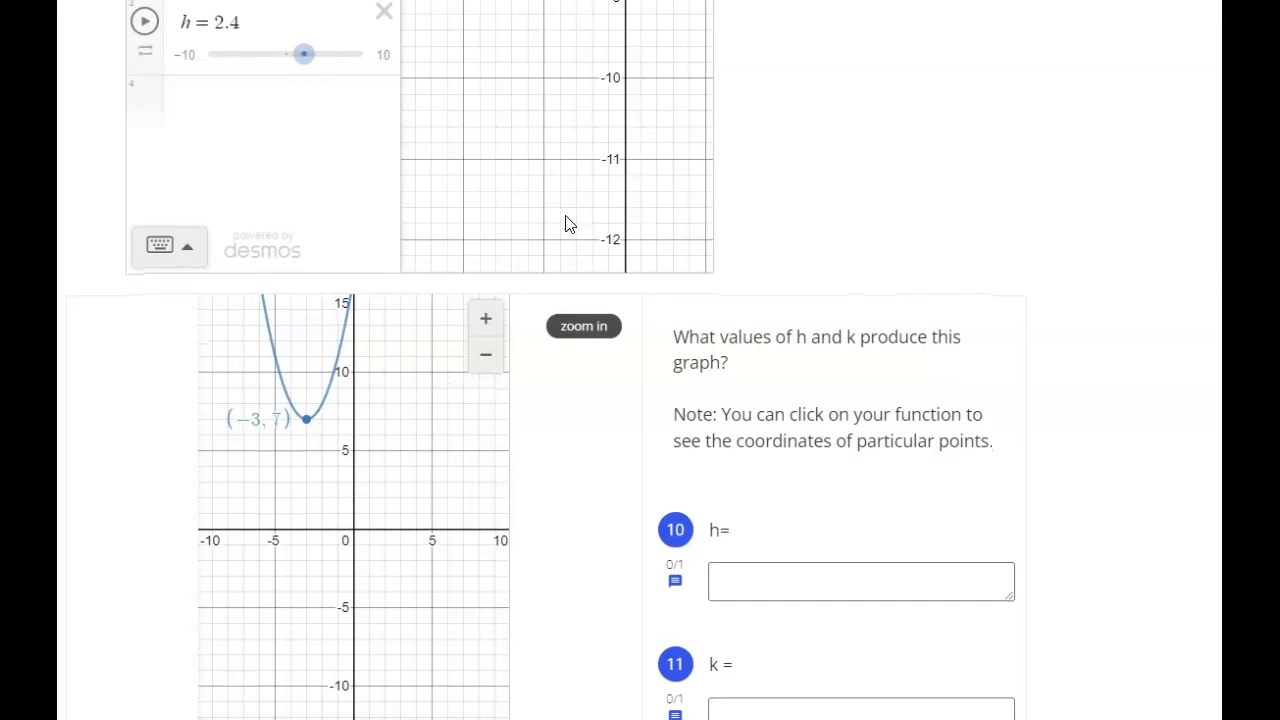
scroll(934, 191, "up", 4)
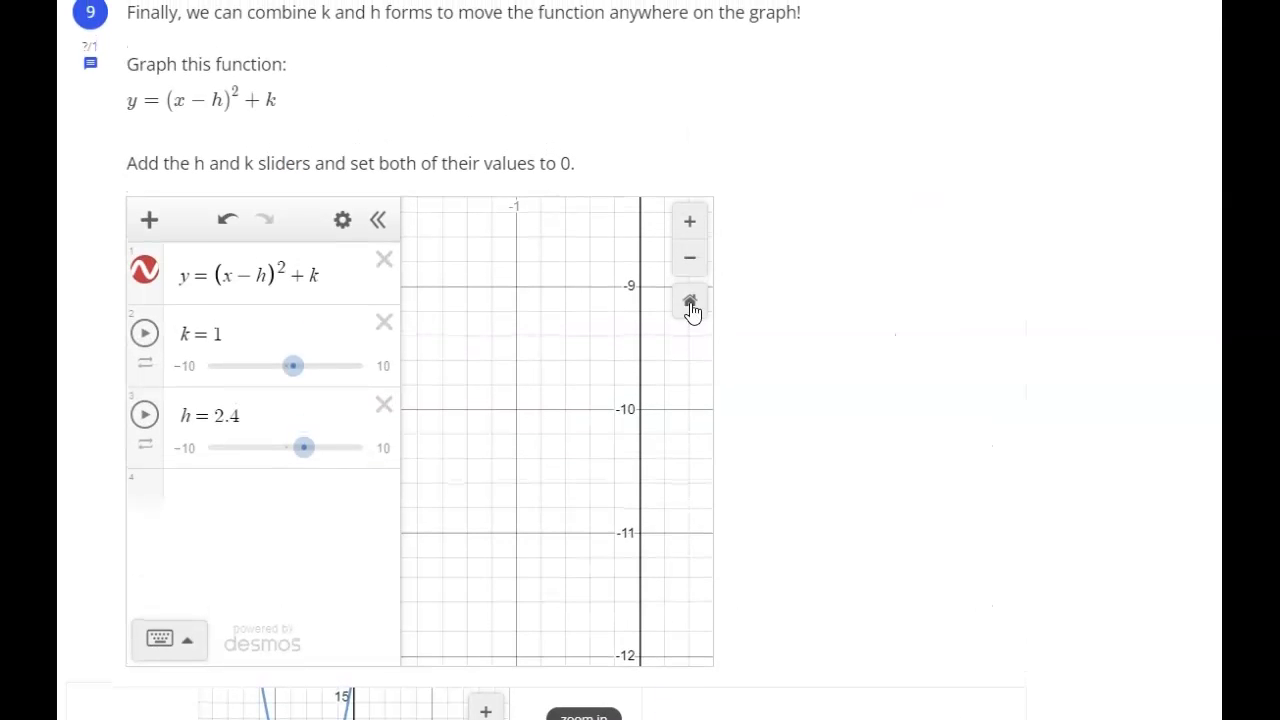
left_click(690, 303)
left_click(593, 421)
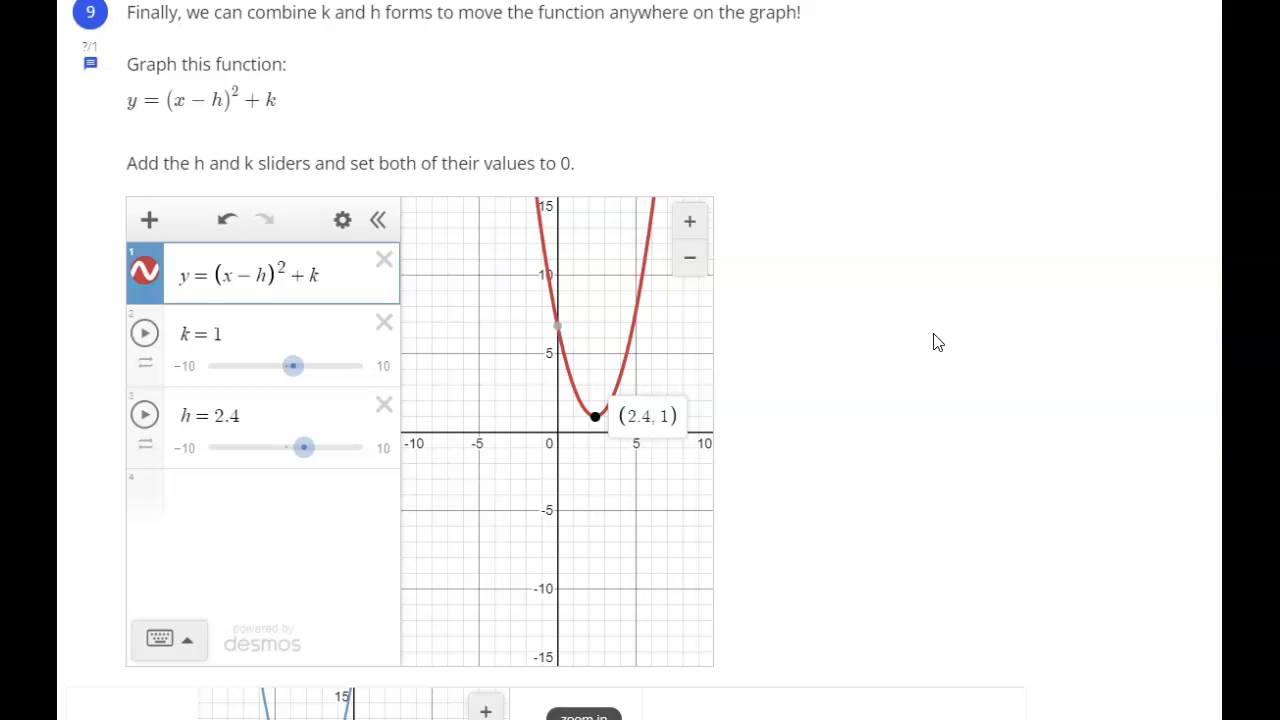
Set question 9's h slider to -3 and select the parabola's vertex to check its horizontal position
scroll(617, 457, "down", 3)
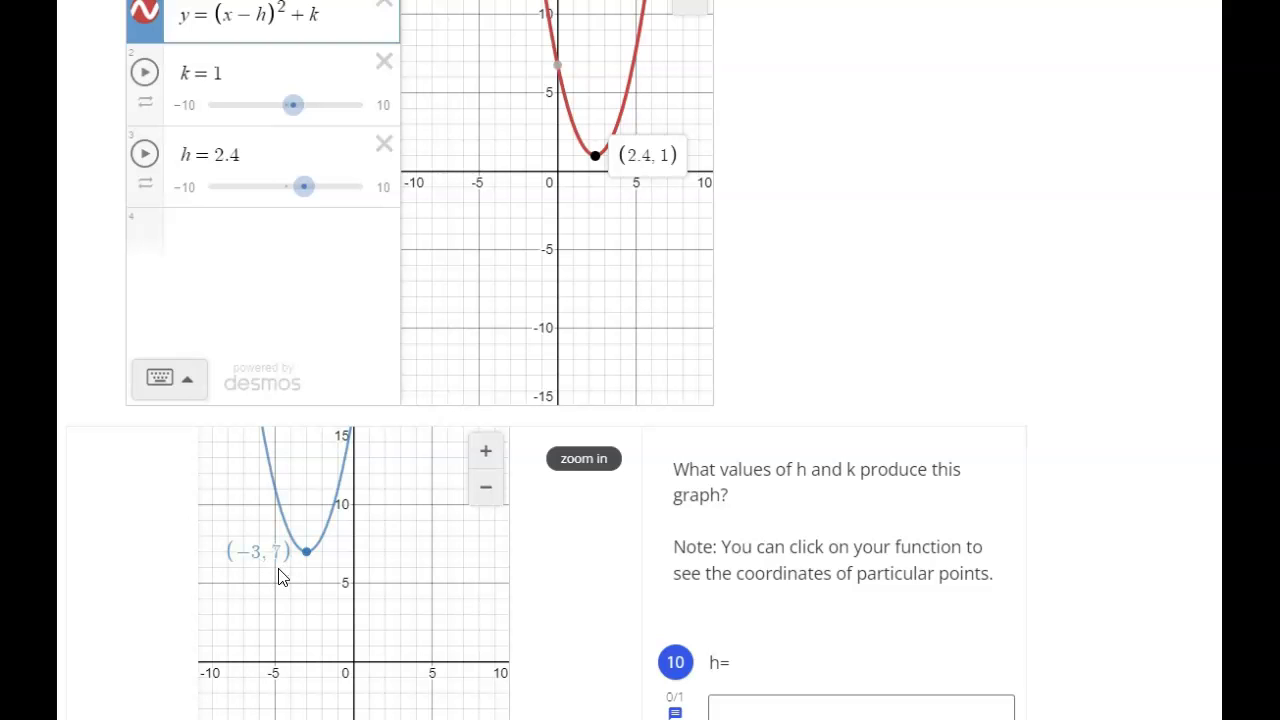
left_click(595, 153)
left_click_drag(307, 200, 266, 202)
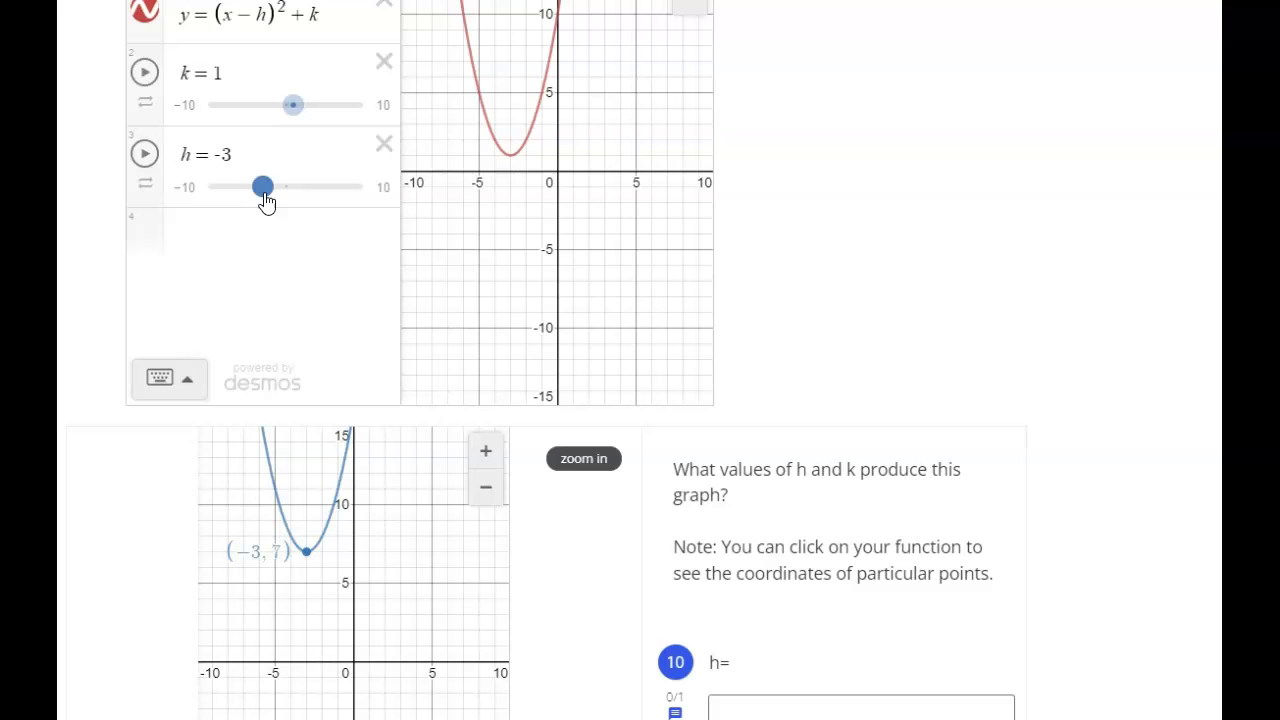
left_click(511, 157)
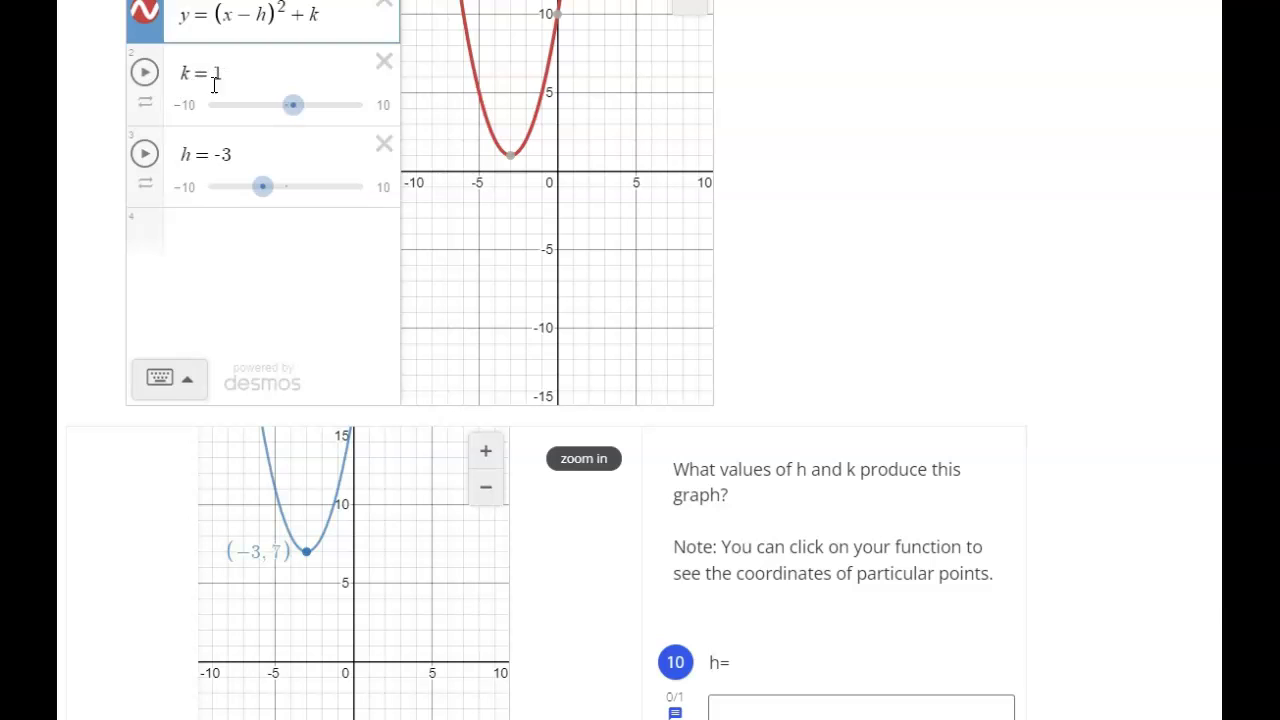
Set question 9's k slider to 7 and show the coordinates of the parabola's vertex
left_click(305, 124)
left_click_drag(305, 124, 344, 122)
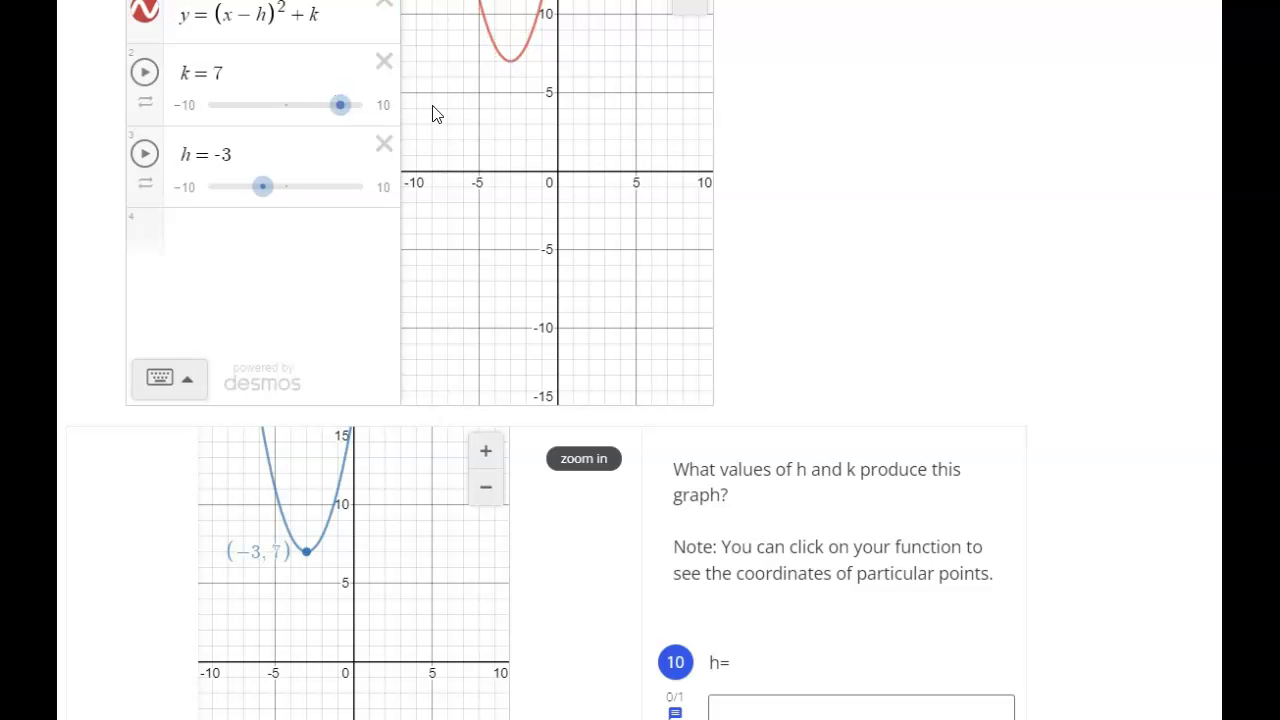
left_click(511, 66)
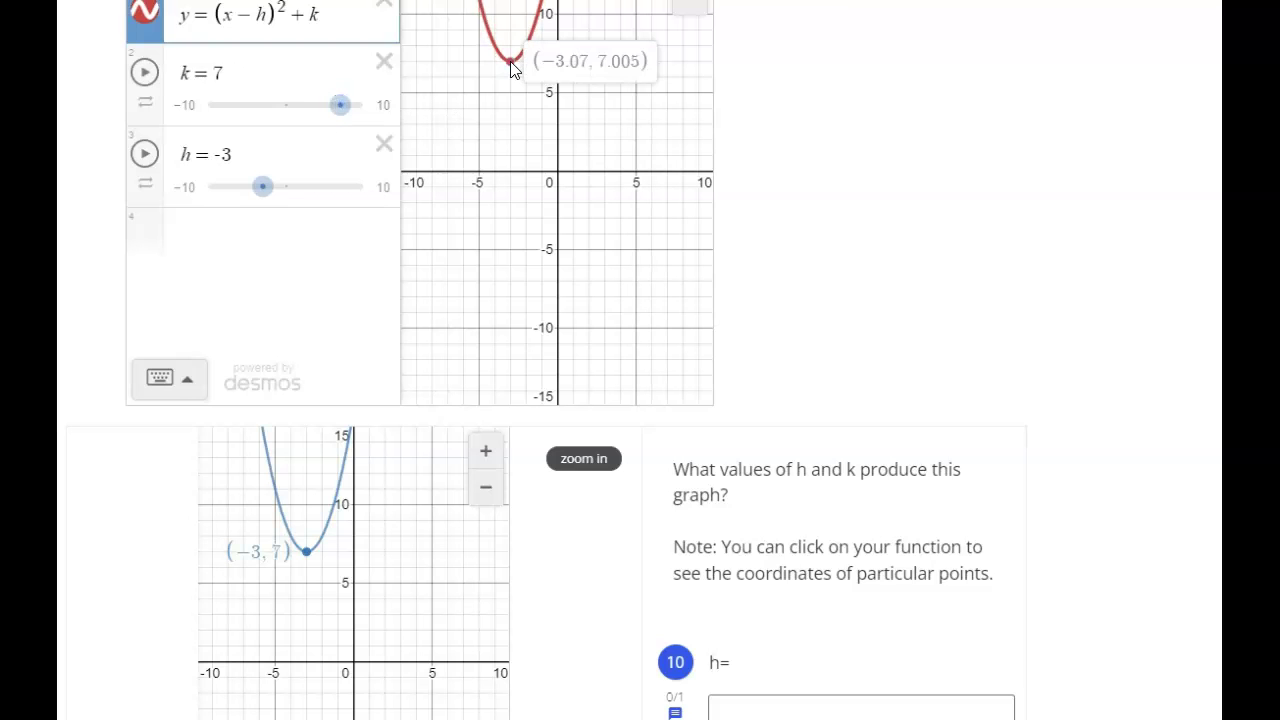
left_click(512, 68)
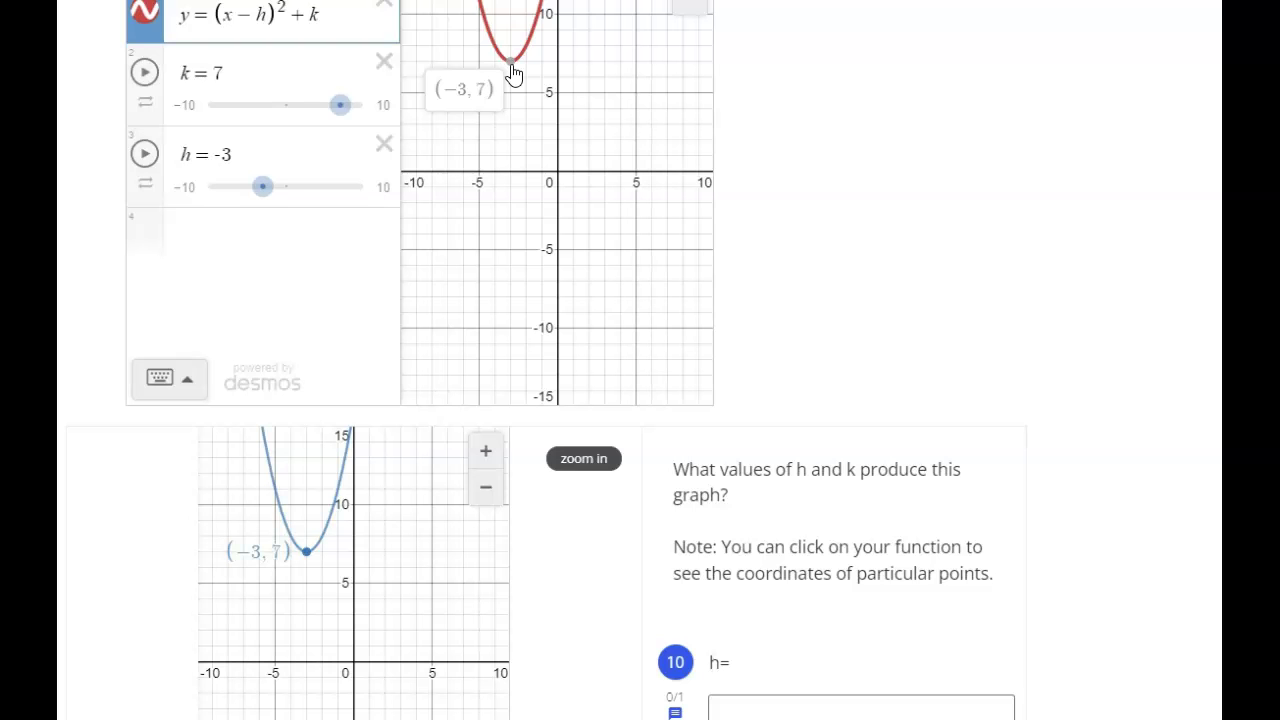
Compare the vertex of question 9's parabola with the vertex marked on the target graph below
scroll(836, 161, "up", 3)
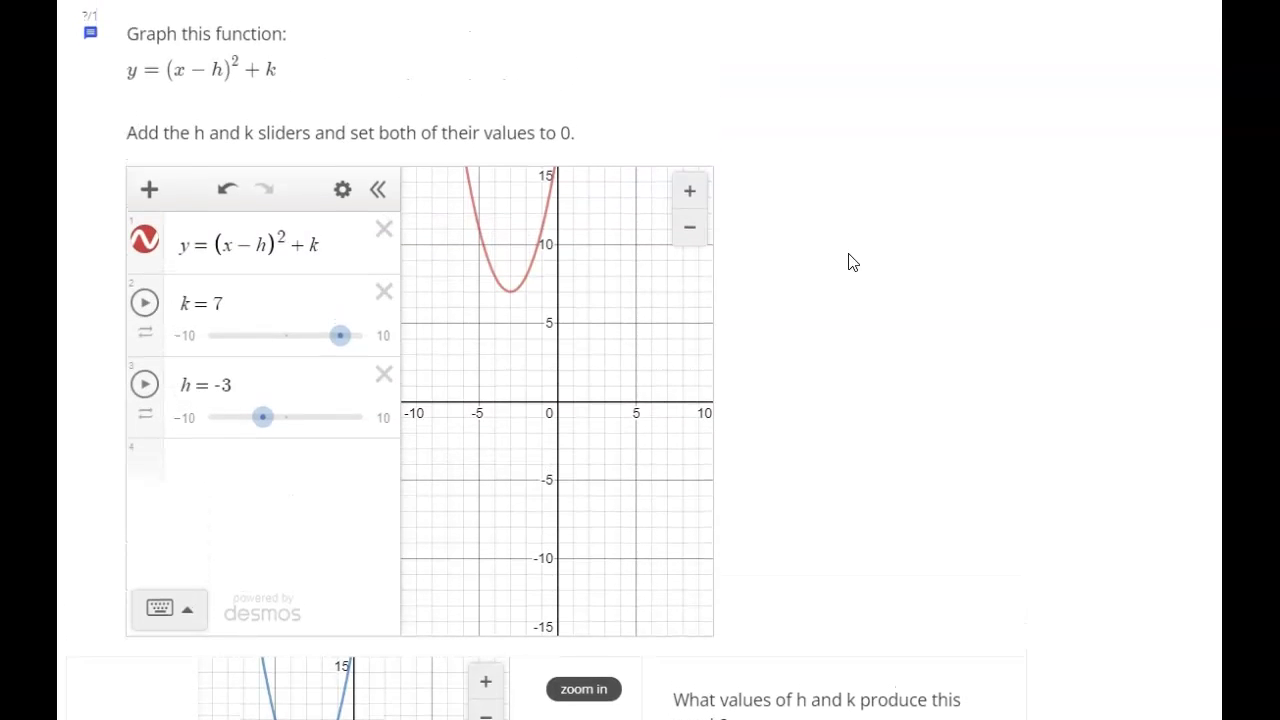
scroll(848, 260, "down", 1)
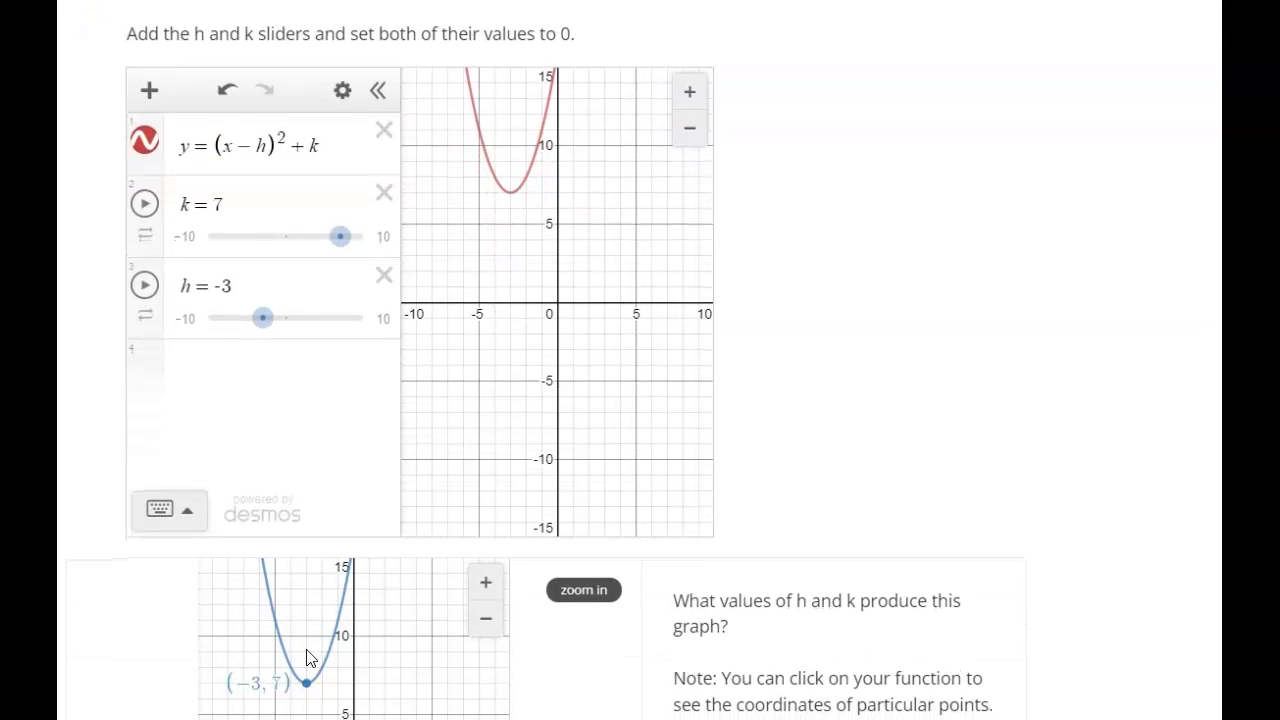
left_click(511, 195)
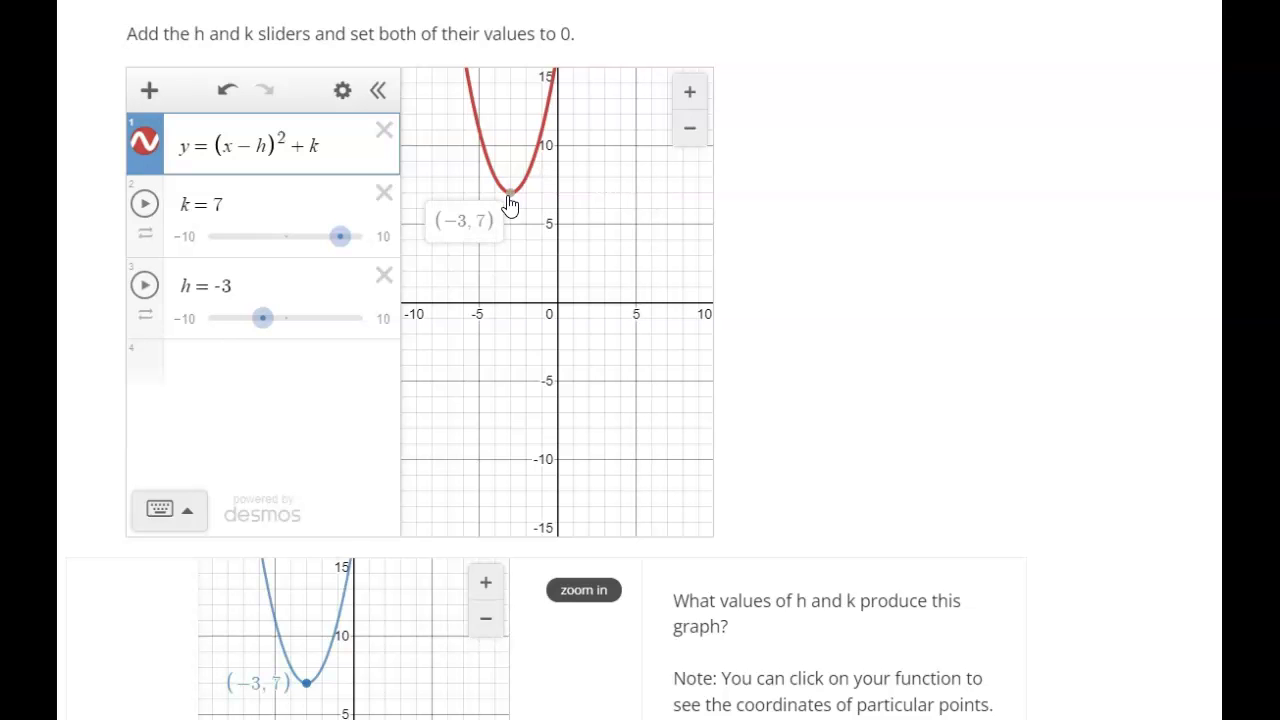
left_click(980, 330)
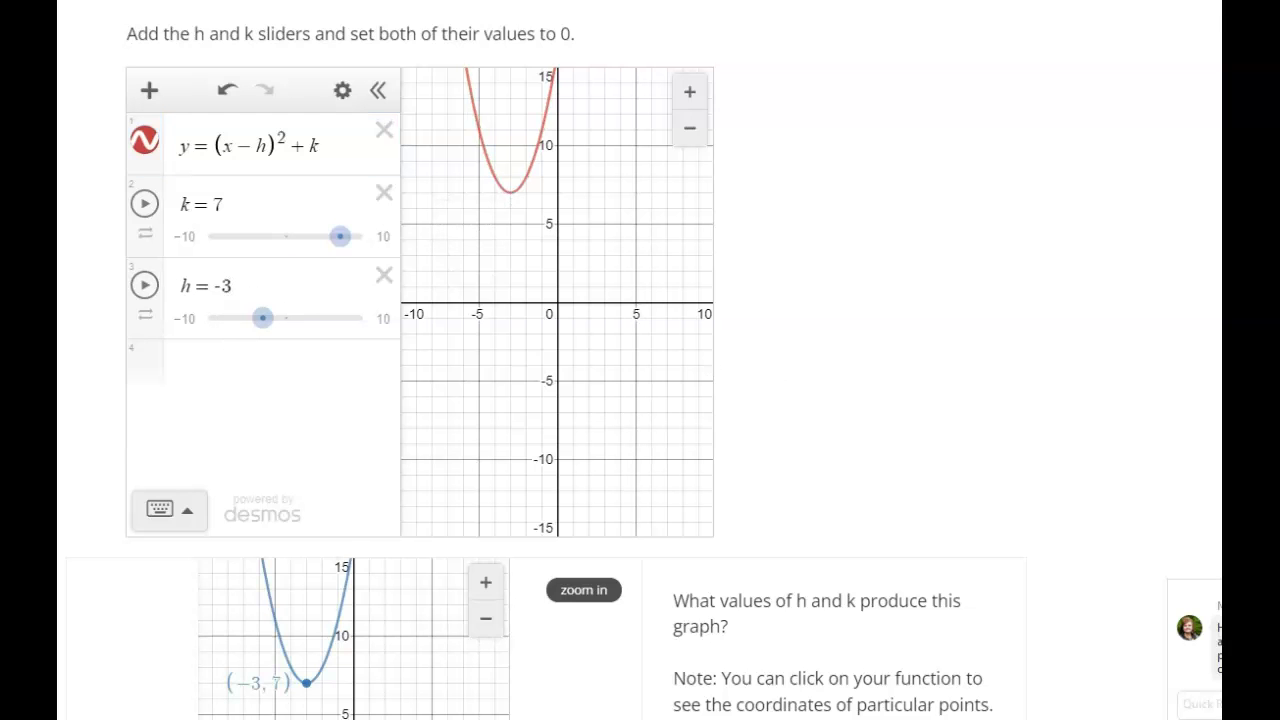
Answer question 10 with -3 for h, and check it against the h slider in question 9
scroll(812, 314, "down", 2)
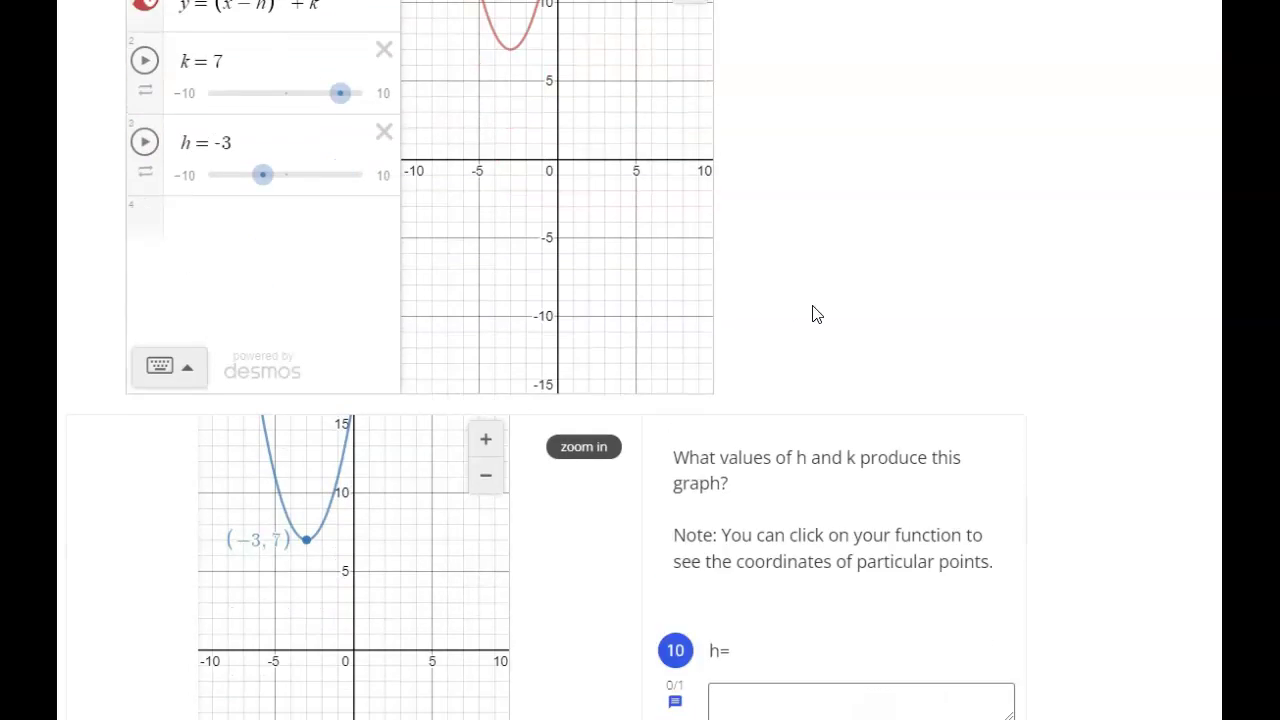
scroll(812, 314, "down", 1)
left_click(745, 571)
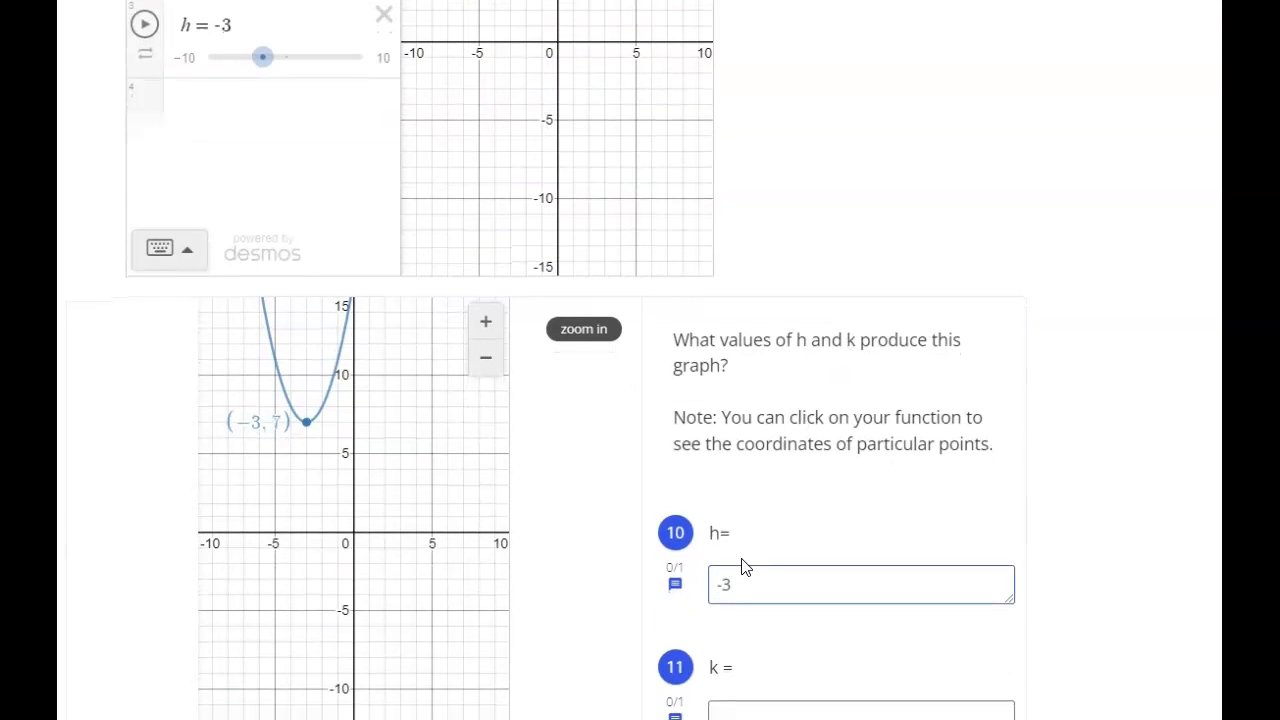
scroll(586, 471, "up", 3)
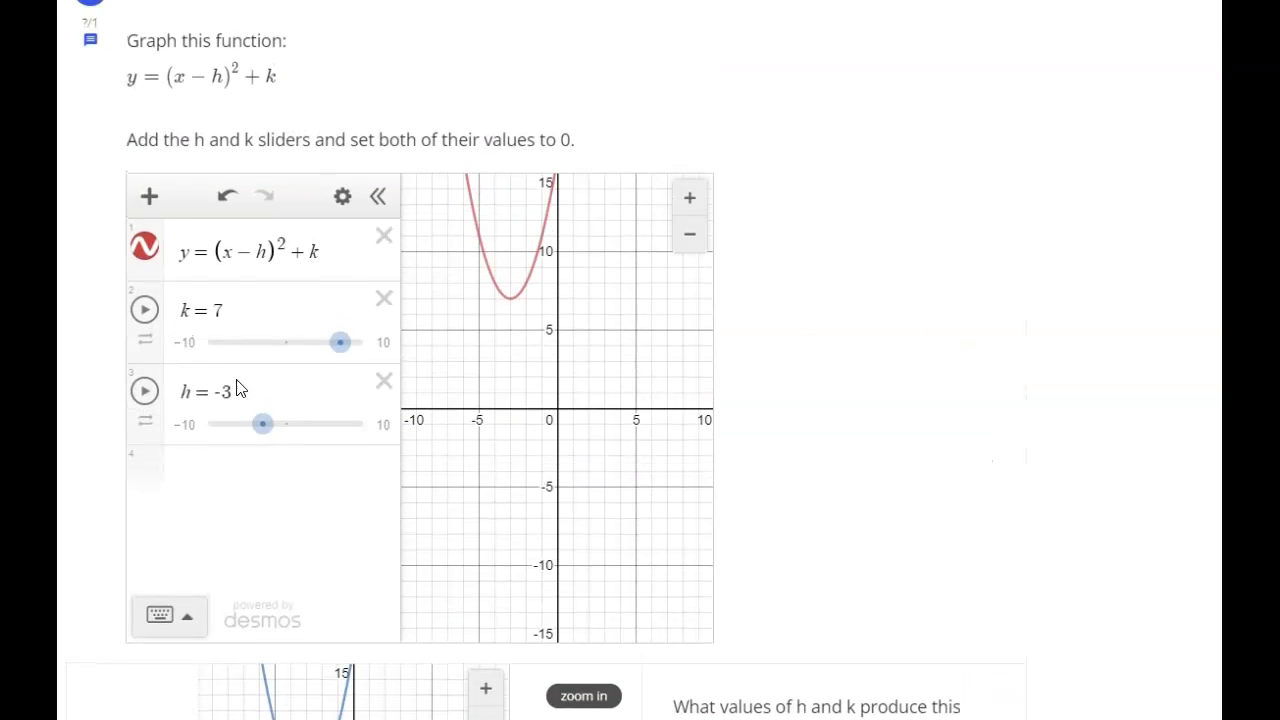
scroll(970, 405, "down", 2)
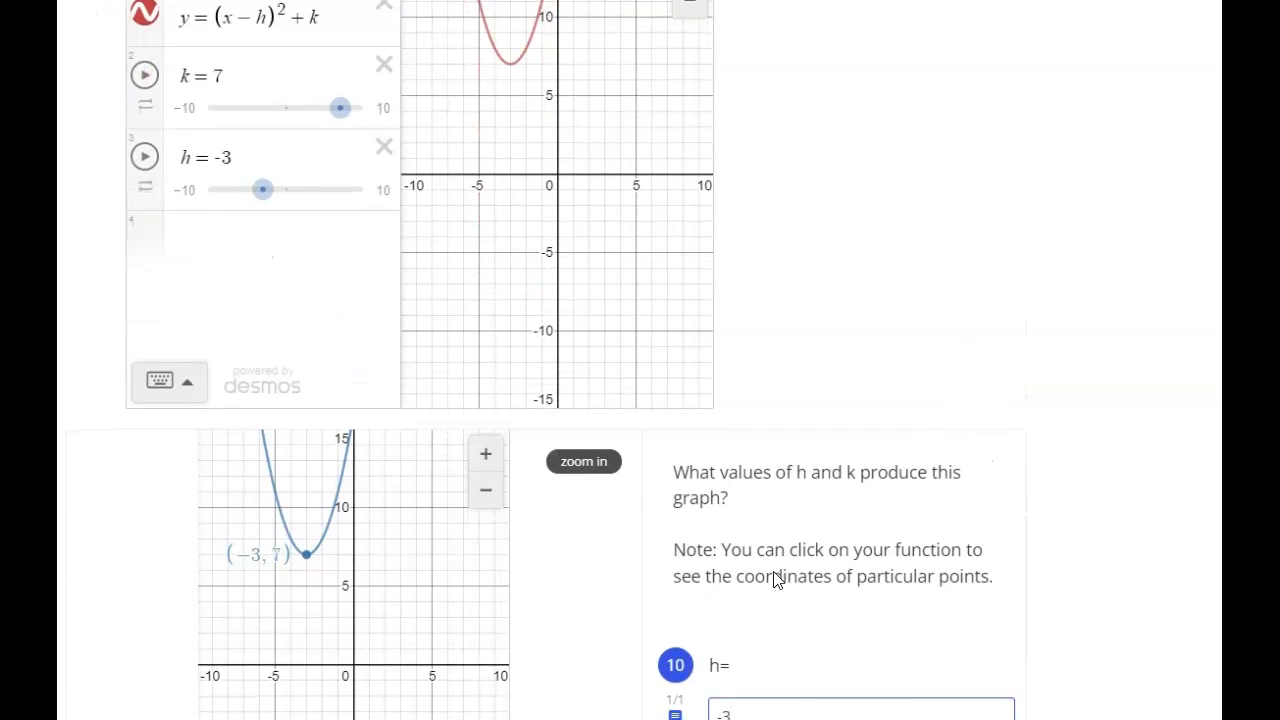
Answer question 11 with 7 for k
scroll(776, 580, "down", 2)
left_click(798, 590)
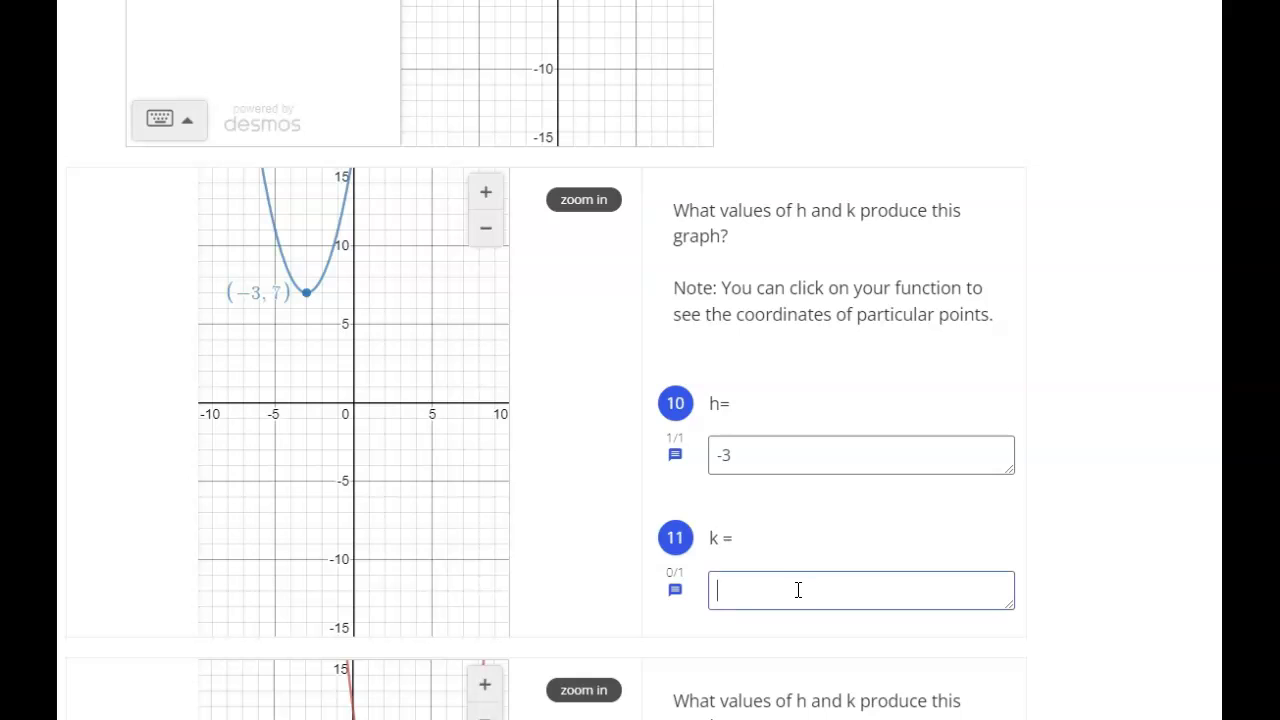
type("7")
Look over the graphs and prompts of questions 12 to 14
scroll(1012, 339, "down", 1)
scroll(1008, 338, "down", 4)
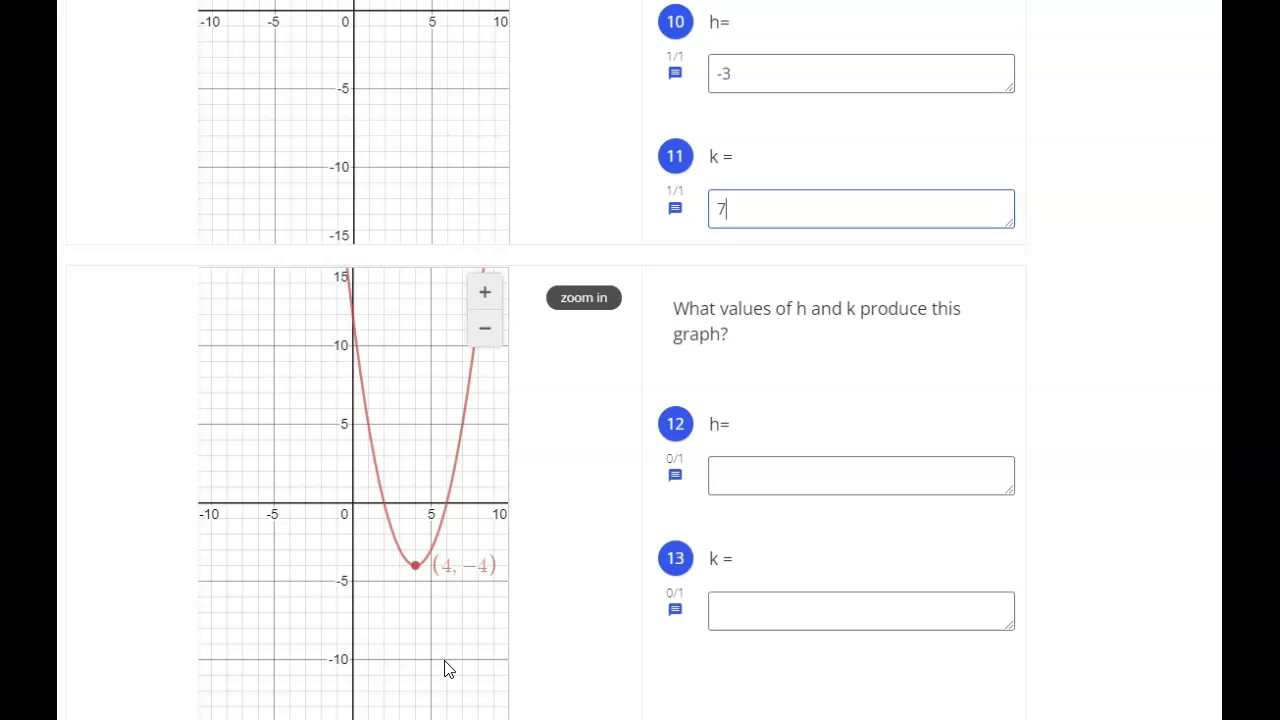
scroll(660, 572, "down", 2)
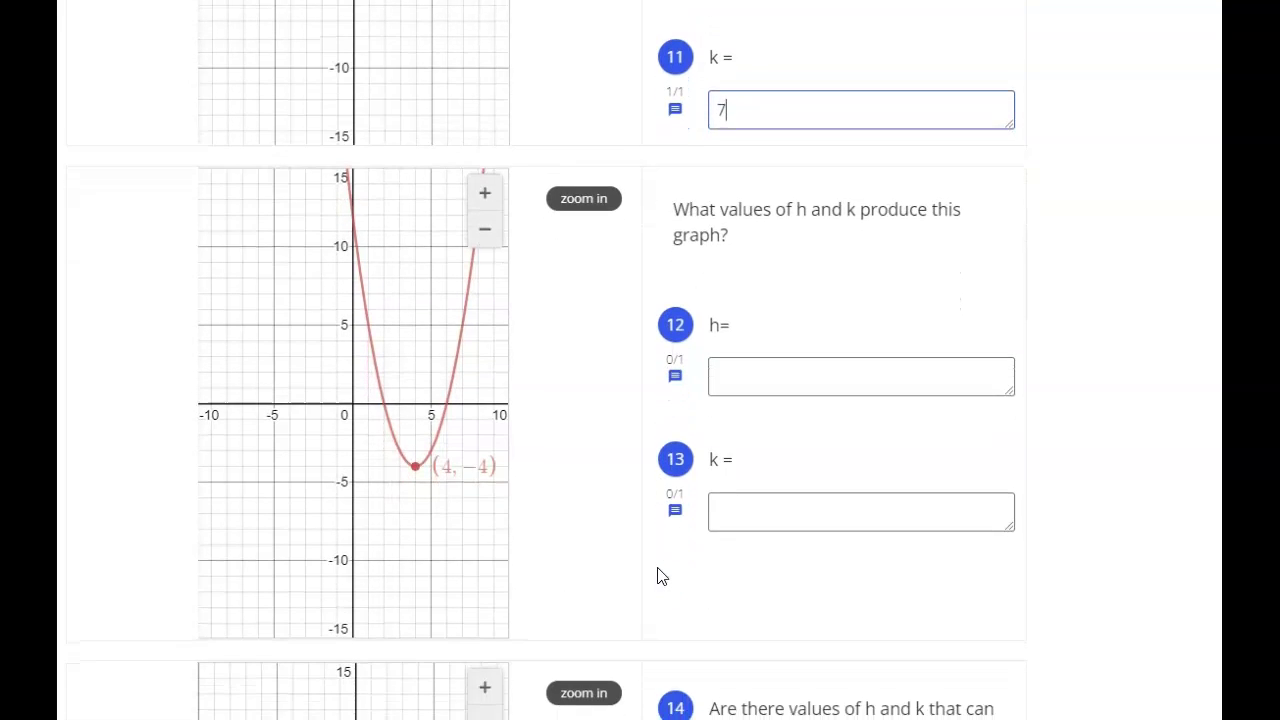
scroll(660, 576, "down", 4)
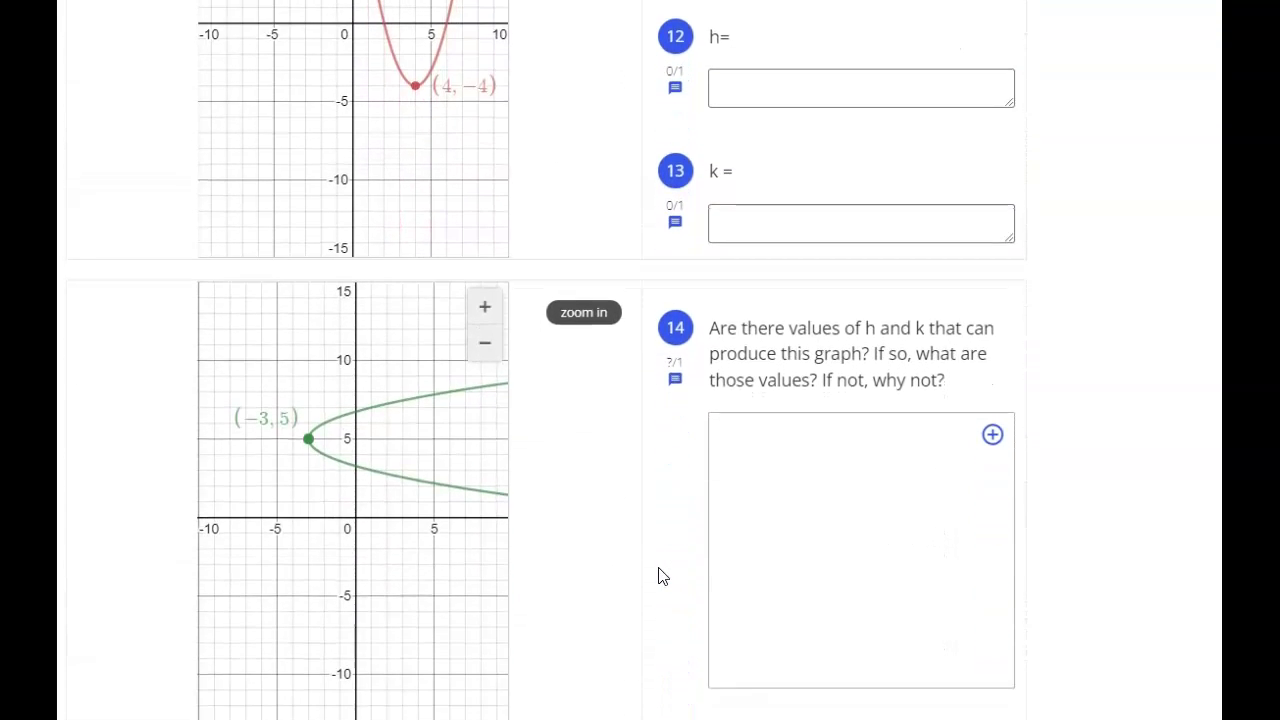
scroll(661, 575, "down", 2)
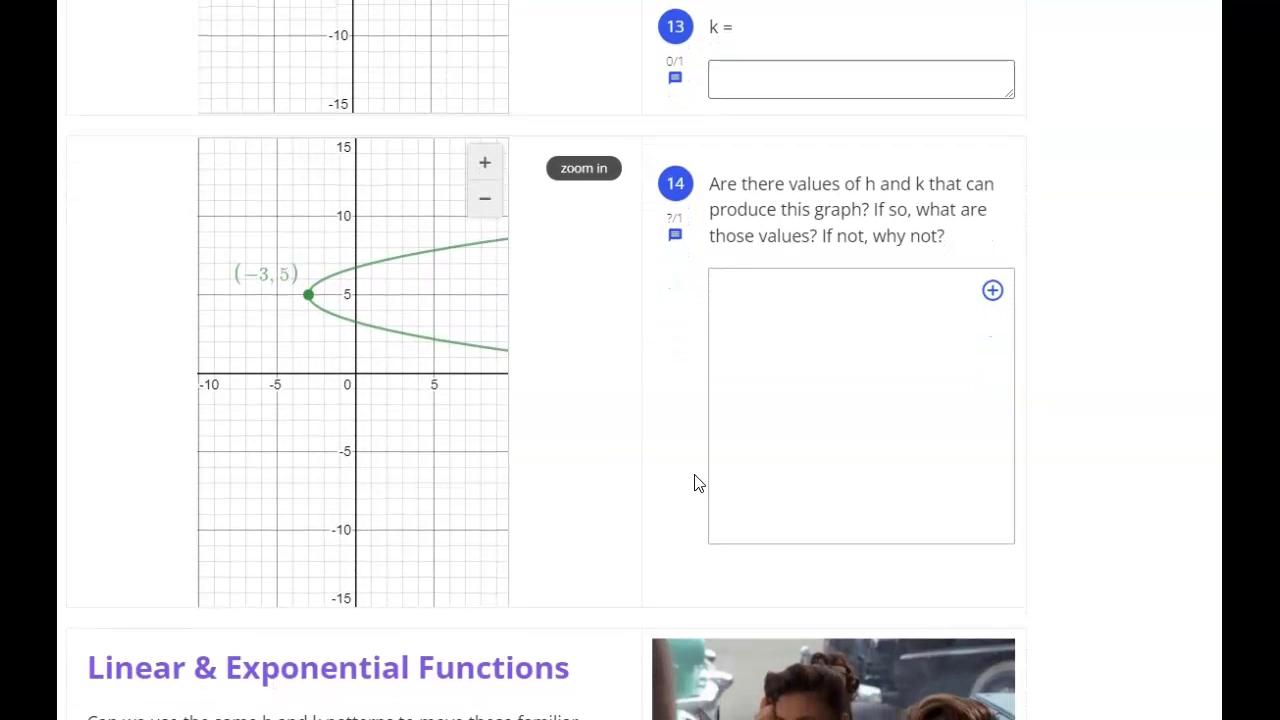
scroll(698, 485, "up", 1)
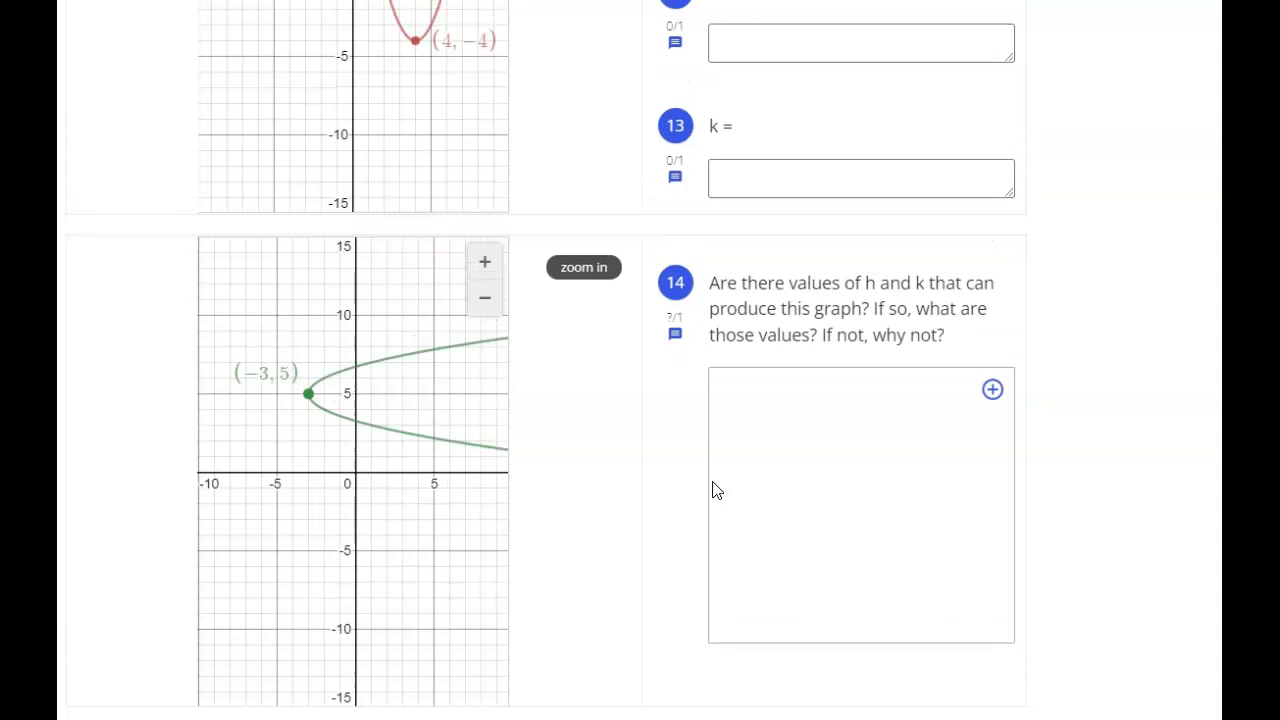
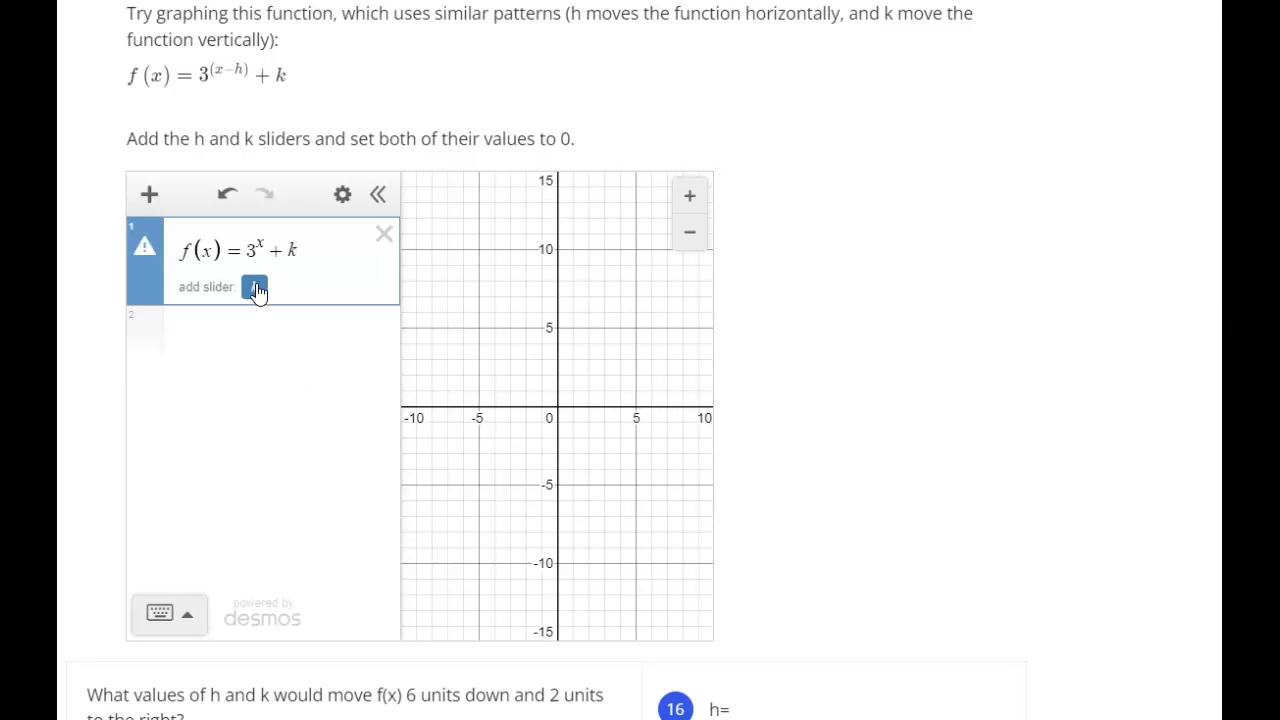
Add sliders for k and h to the function, moving k to -10 and rewriting the exponent as (x-h)
left_click(256, 290)
left_click_drag(289, 346, 206, 376)
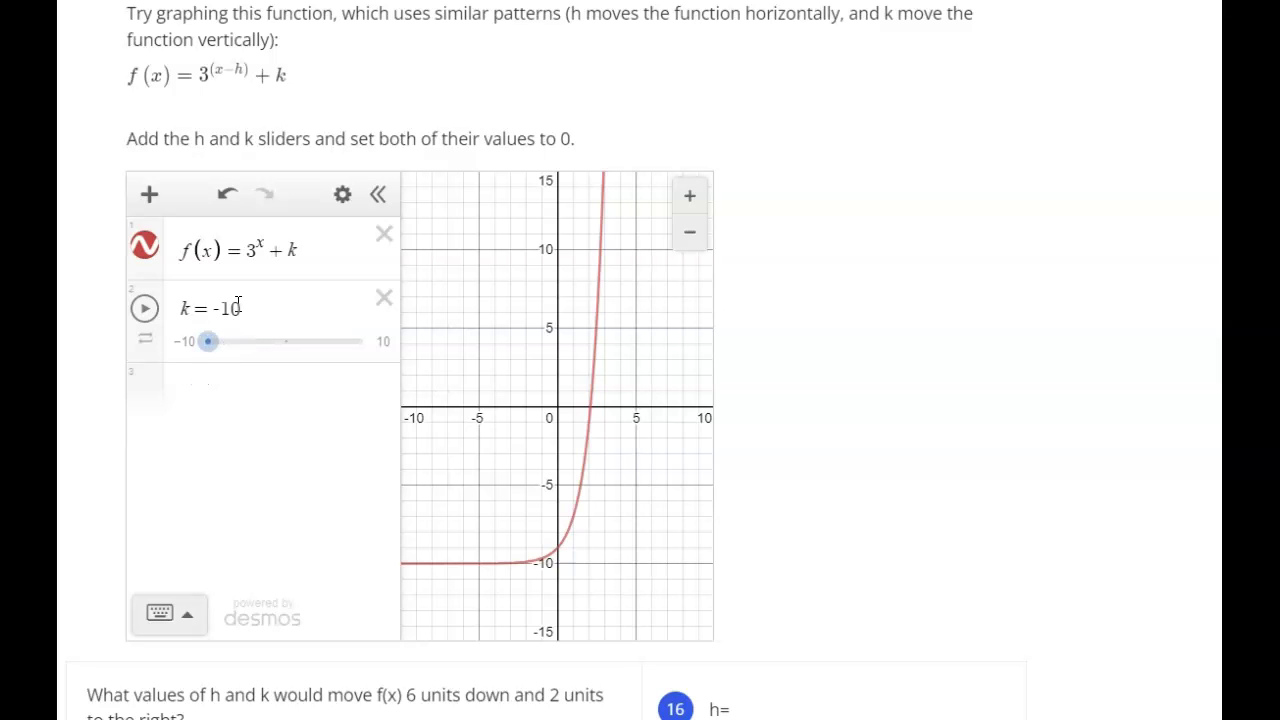
left_click(256, 243)
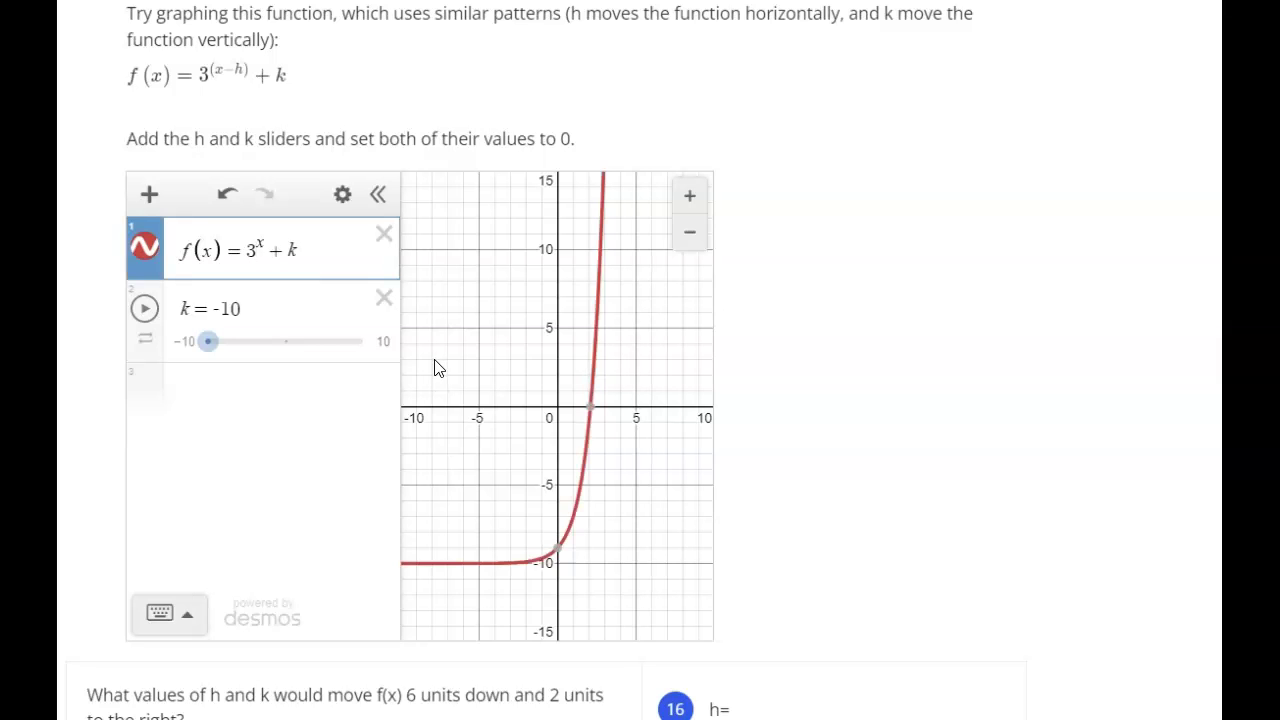
type(")")
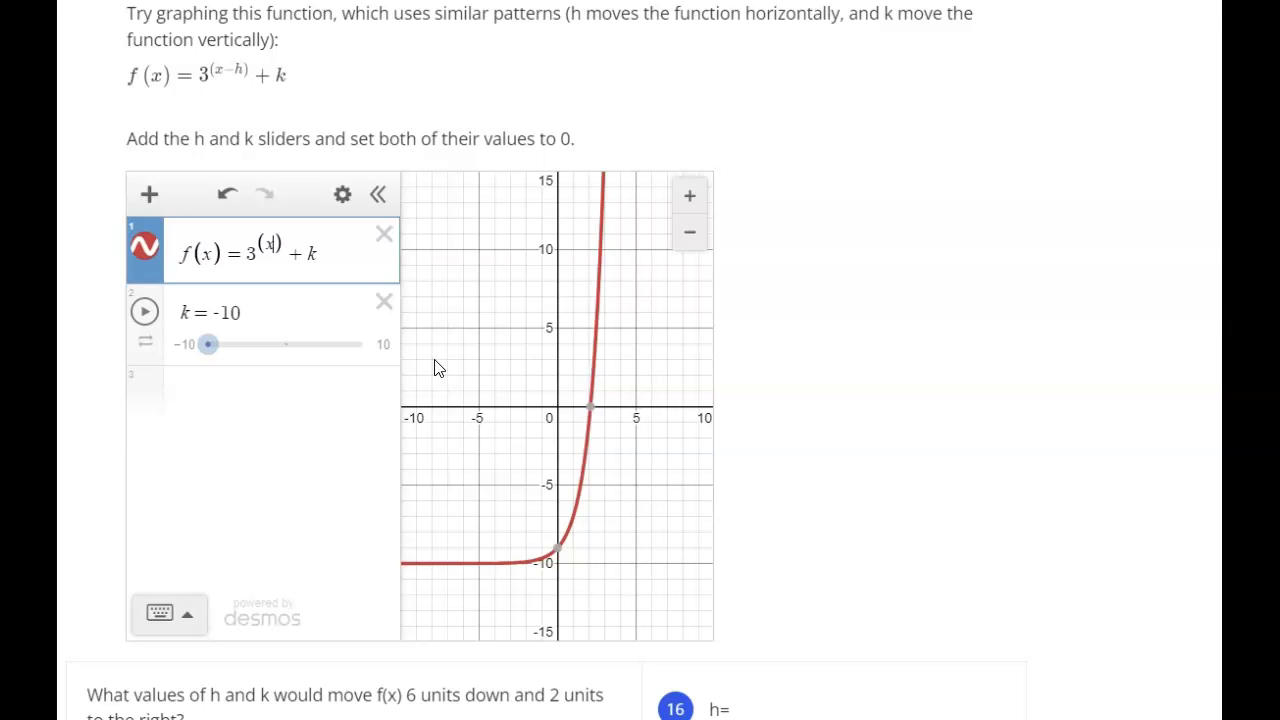
type("-h")
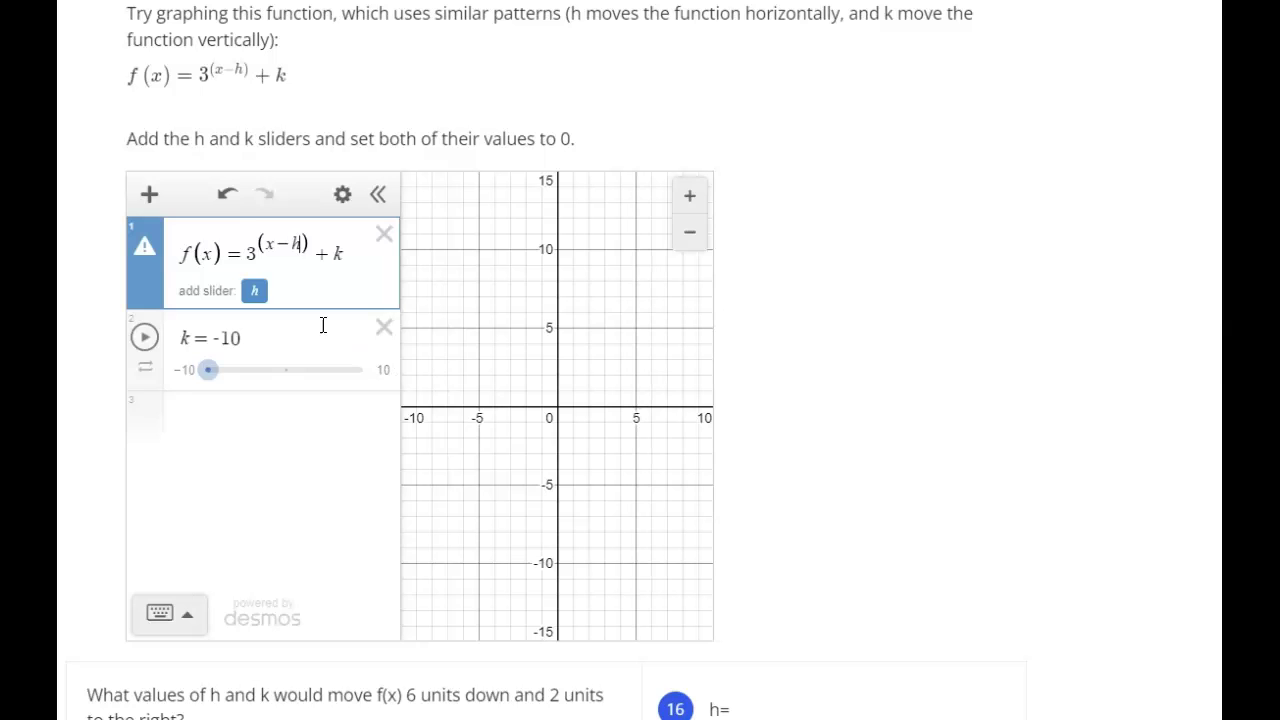
left_click(253, 290)
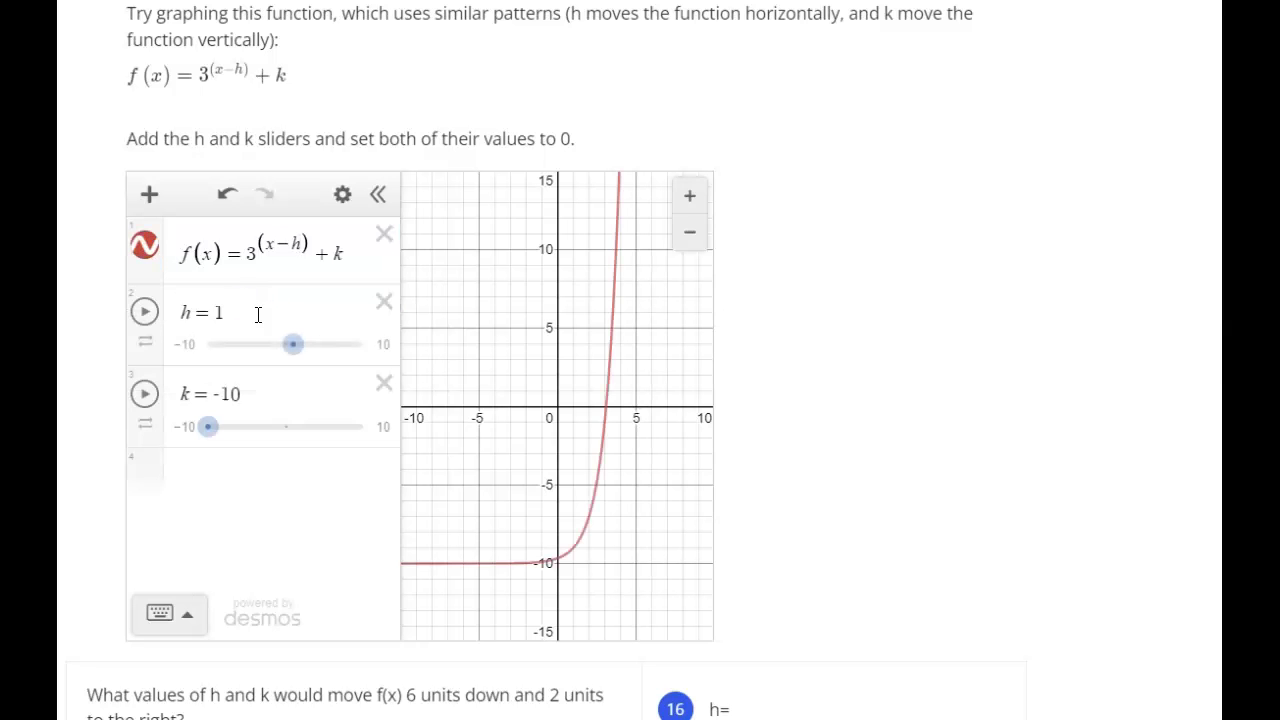
Set k to 0, then test the horizontal shift by moving h to 10 and set h to 0
left_click_drag(210, 432, 291, 438)
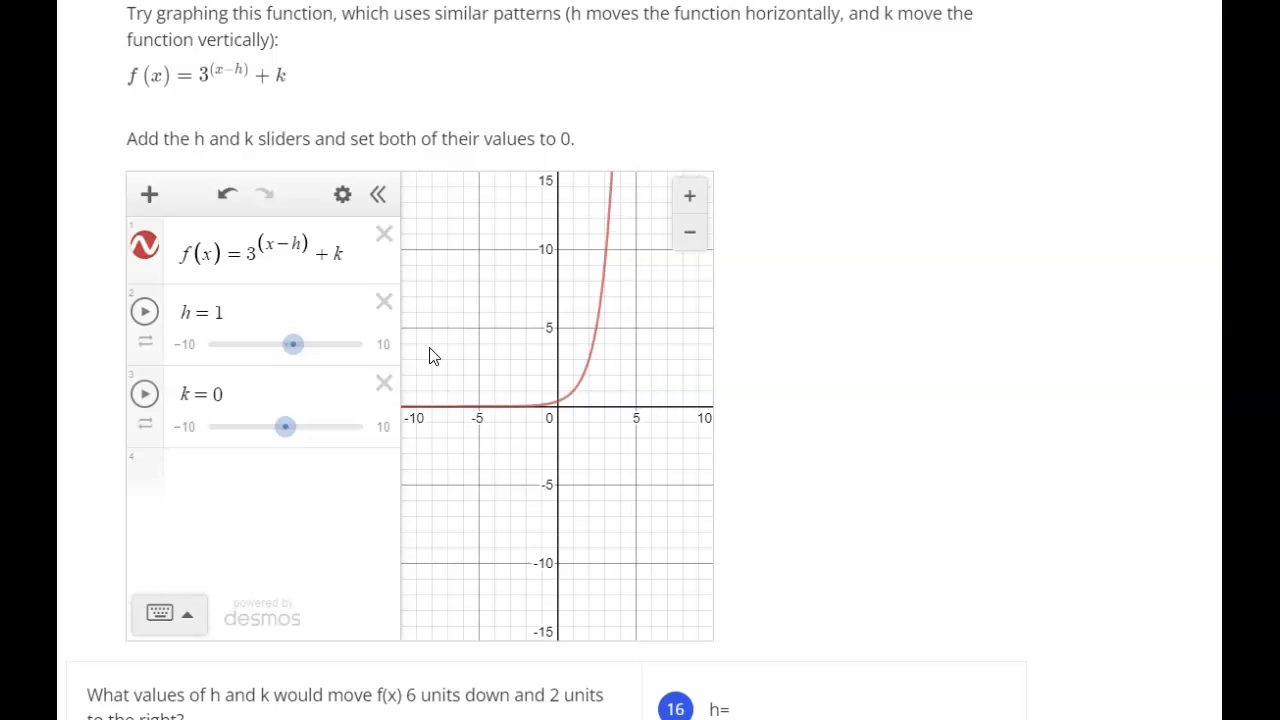
left_click_drag(296, 354, 381, 364)
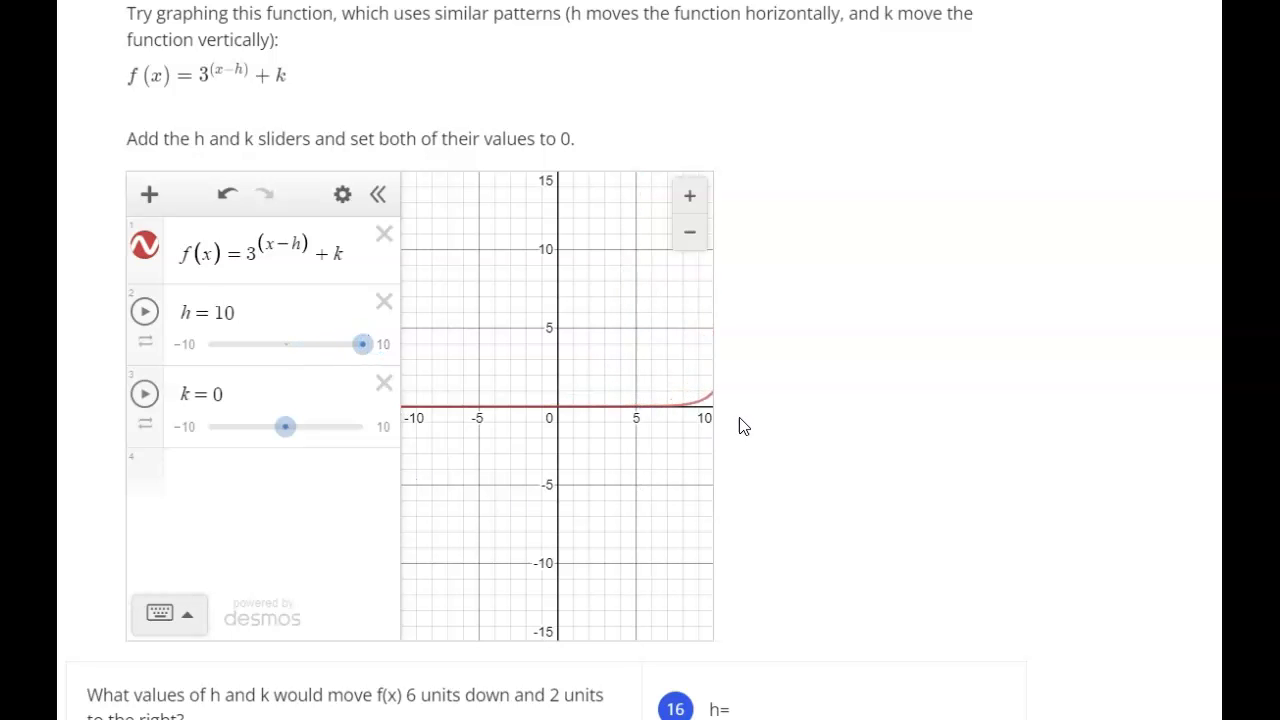
left_click_drag(366, 348, 290, 369)
Answer question 16 with 2 for h and question 17 with -6 for k, and set both sliders to the same values
scroll(895, 419, "down", 2)
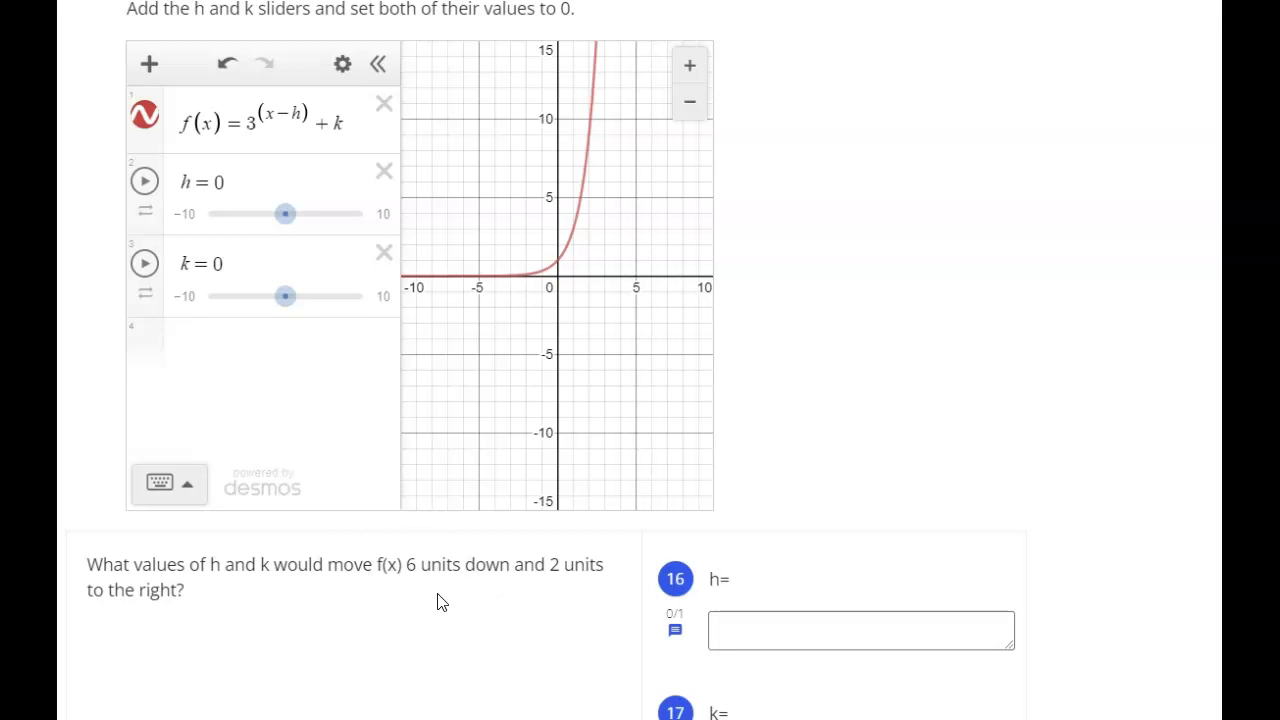
scroll(408, 595, "down", 3)
scroll(410, 594, "up", 1)
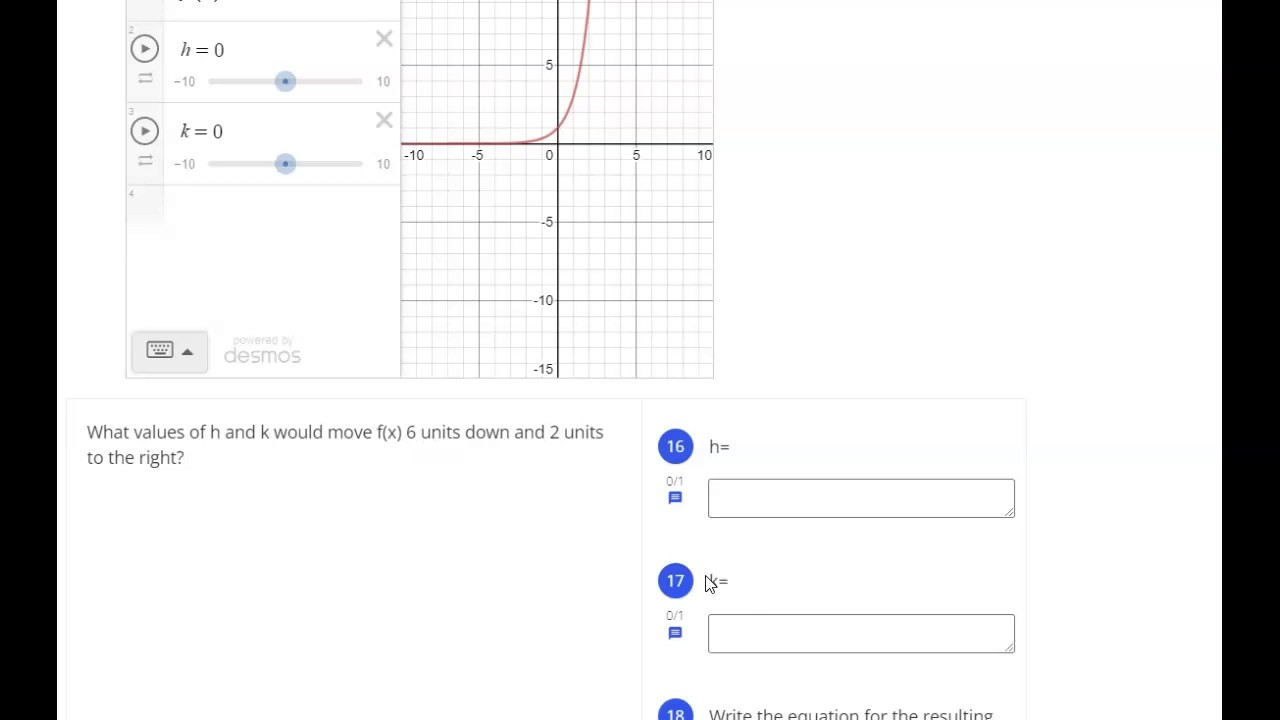
left_click(761, 628)
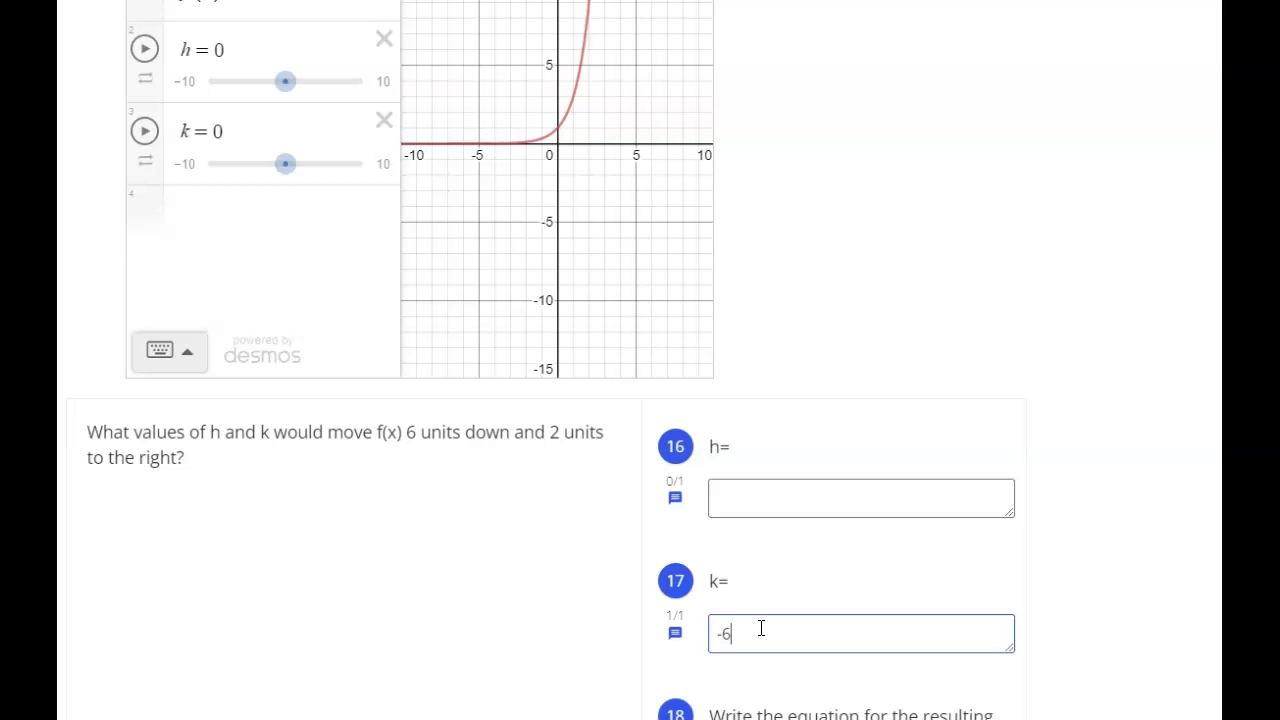
left_click(784, 497)
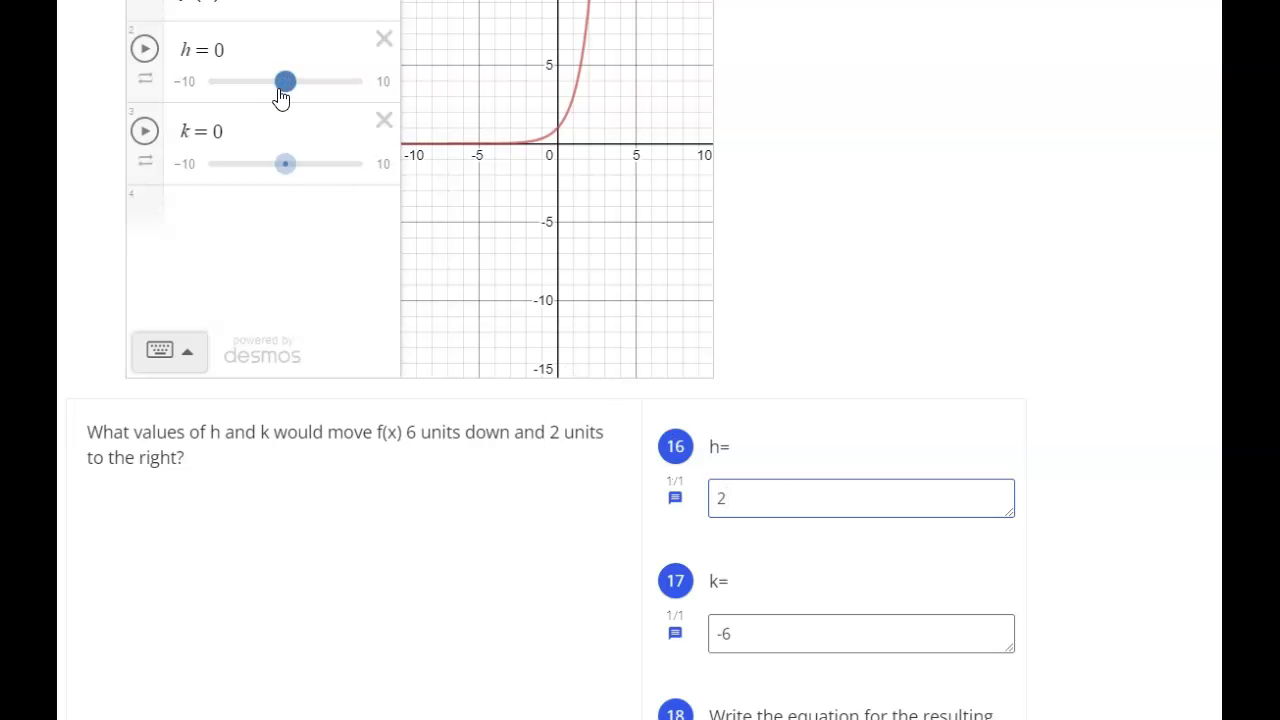
mouse_move(287, 92)
left_mouse_down()
mouse_move(342, 91)
mouse_move(243, 105)
mouse_move(305, 103)
left_mouse_up()
left_click_drag(286, 168, 241, 188)
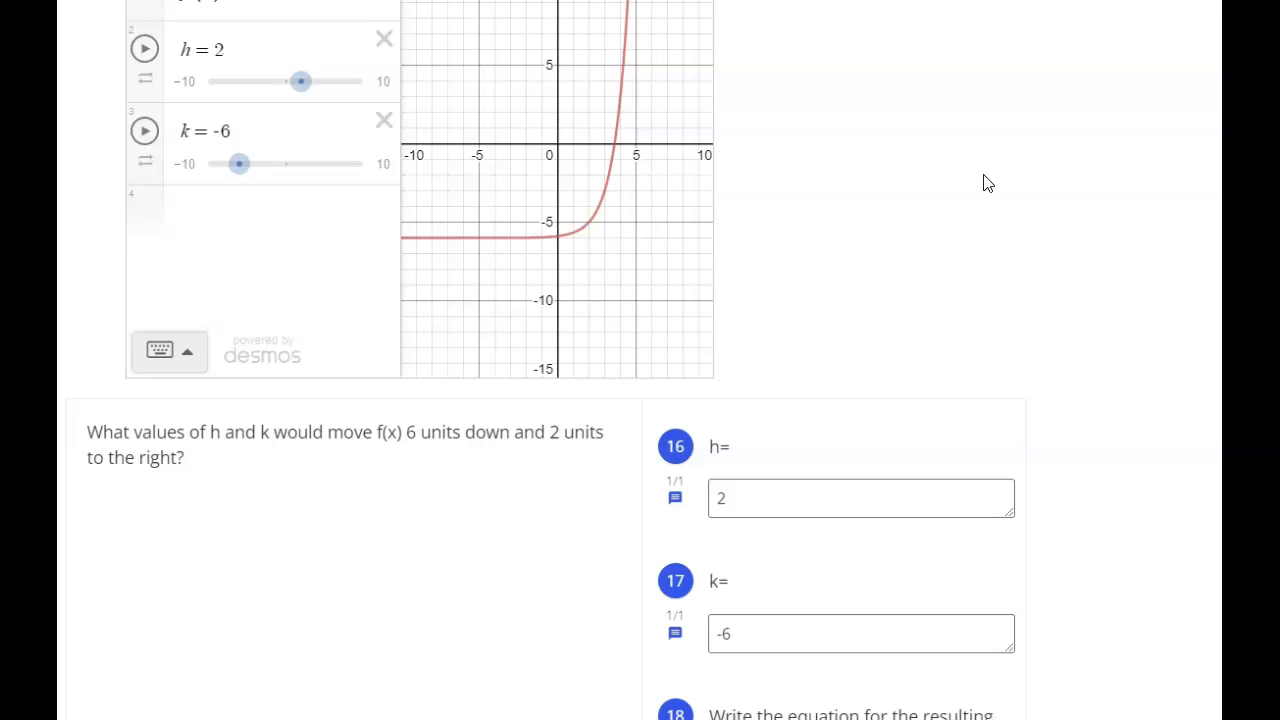
Enter g(x) = 3^(x-h) as a new expression below the k slider in the graphing calculator
scroll(994, 178, "down", 2)
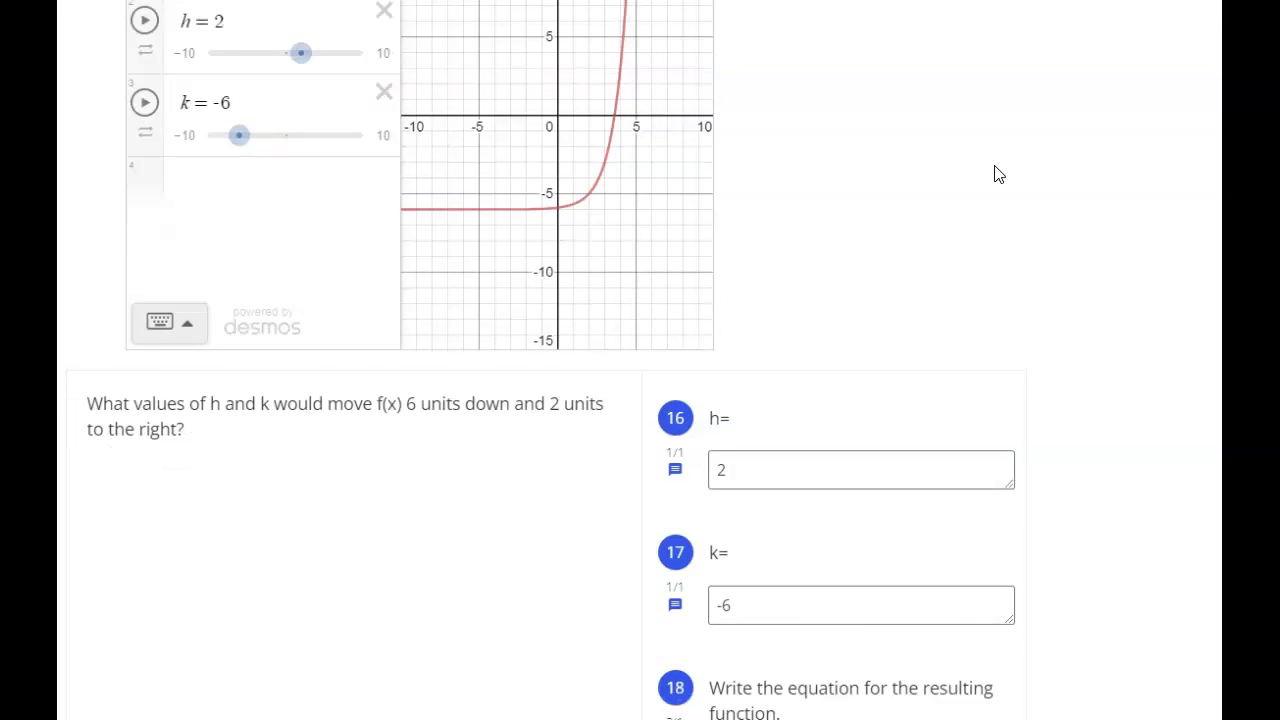
scroll(994, 174, "down", 1)
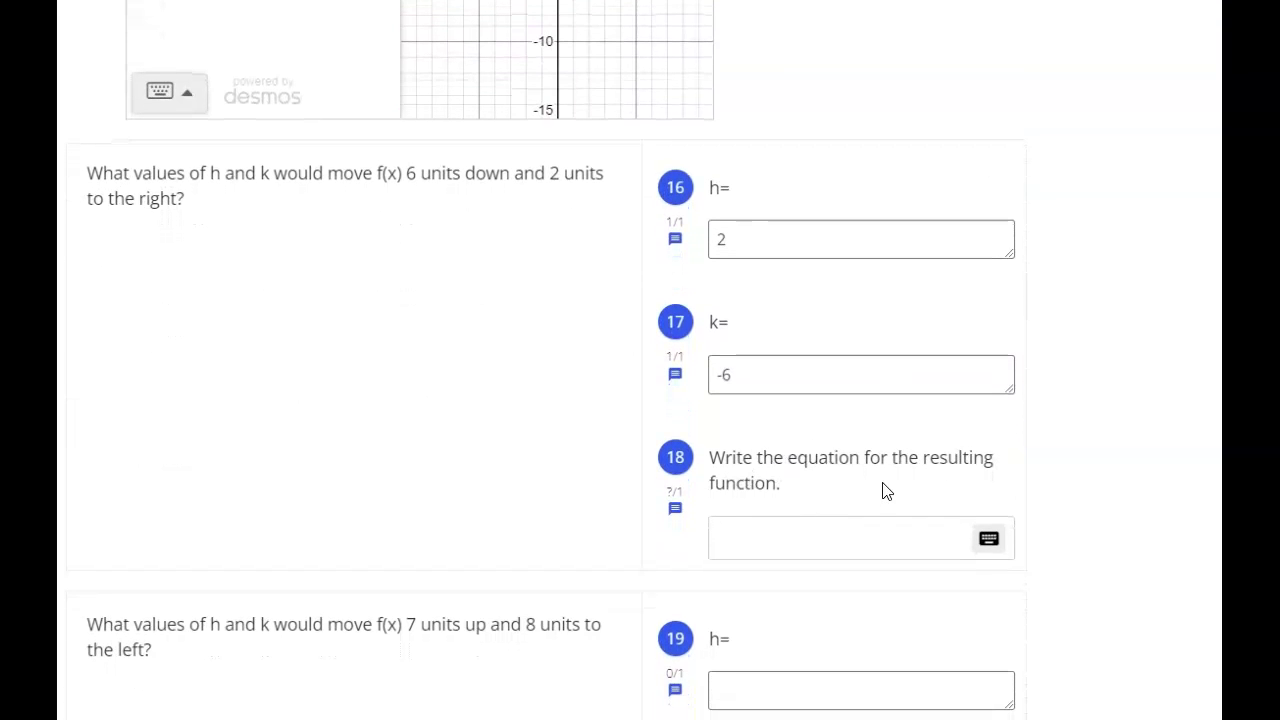
scroll(884, 491, "up", 2)
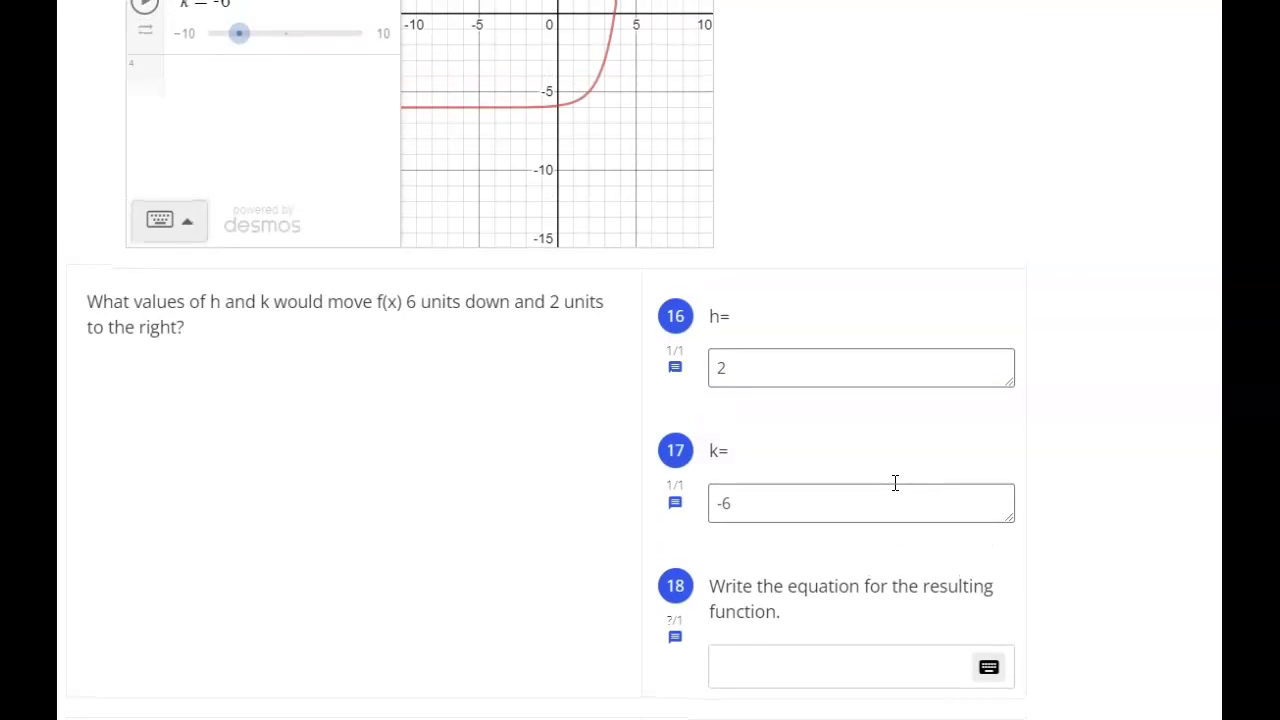
scroll(895, 483, "up", 3)
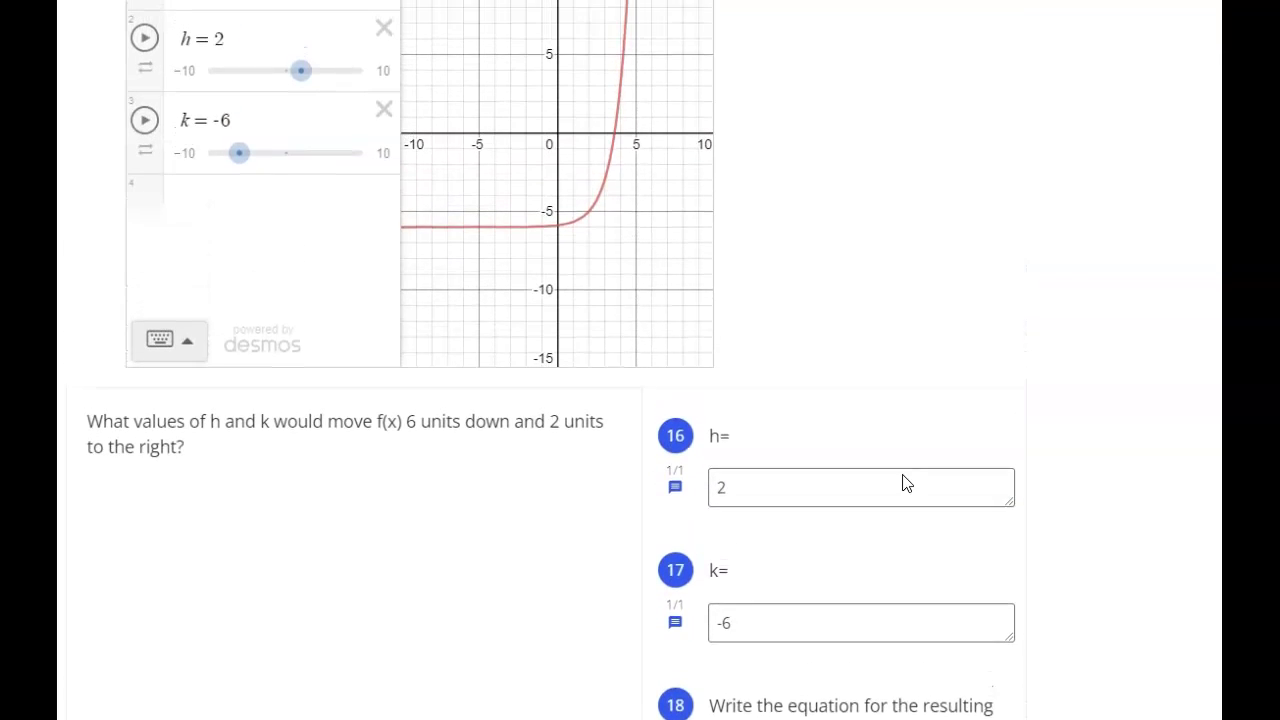
scroll(906, 440, "up", 1)
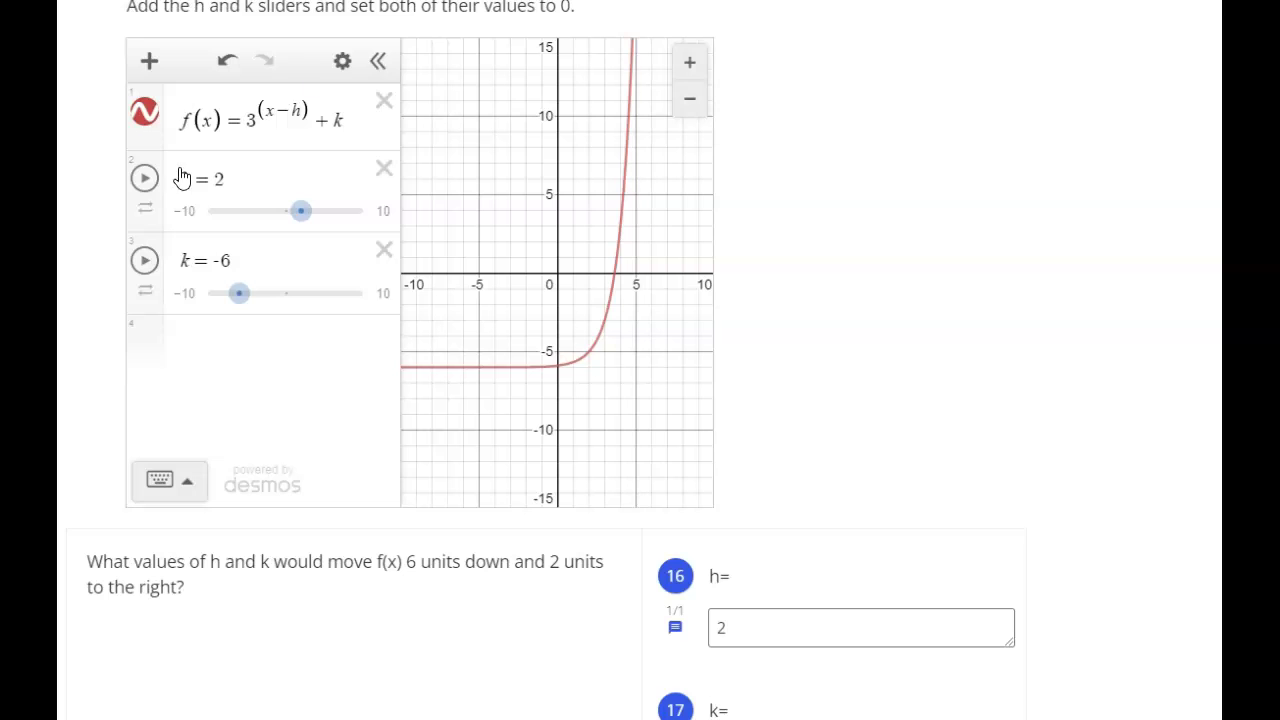
left_click(219, 347)
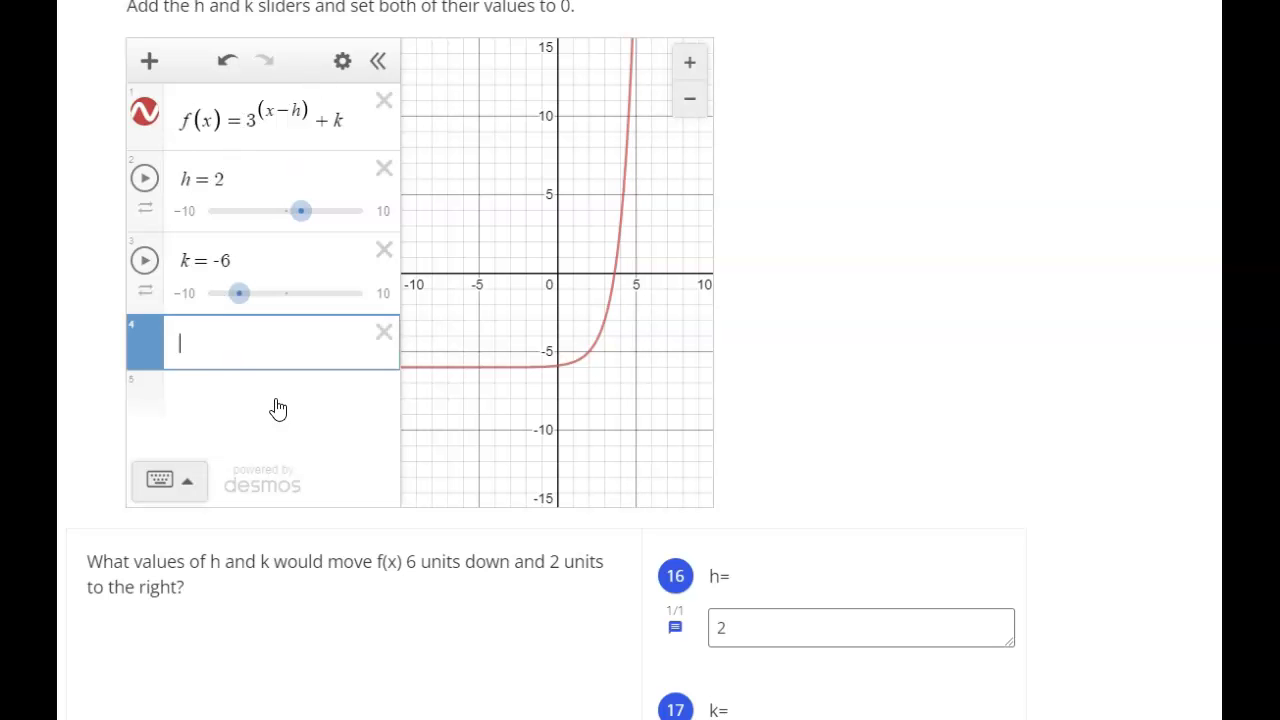
type("g(x) ")
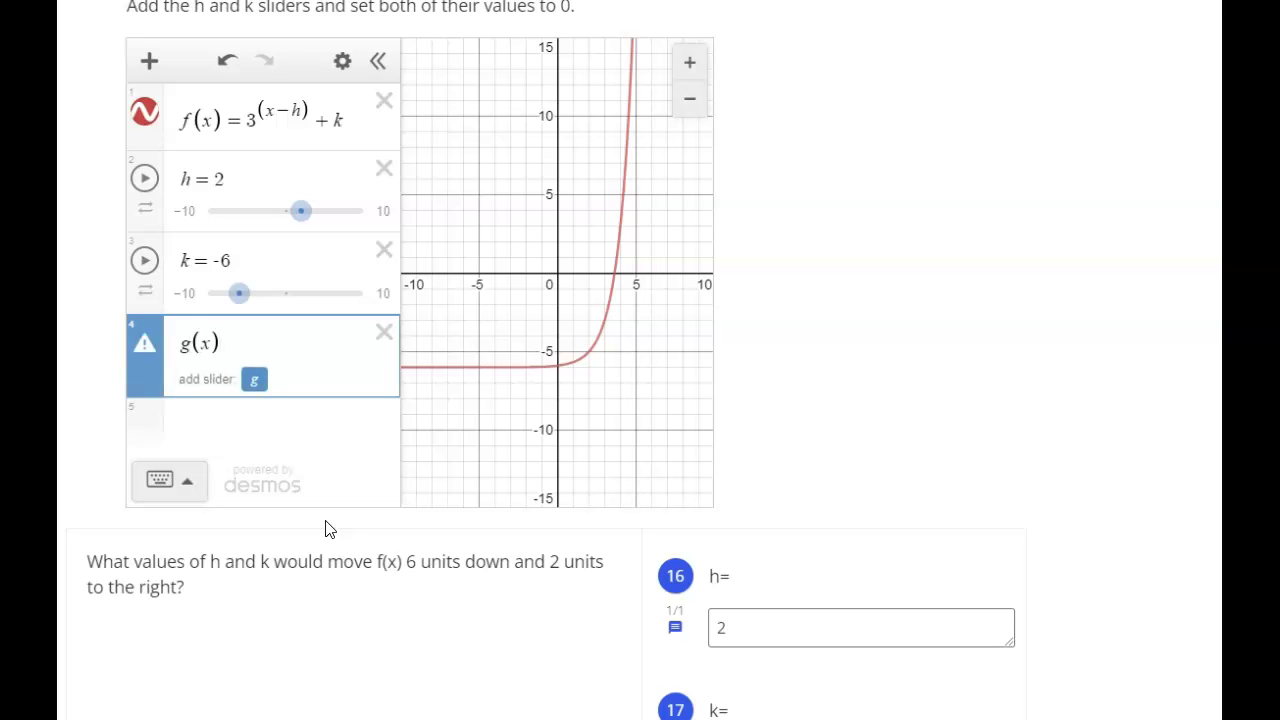
type("= x")
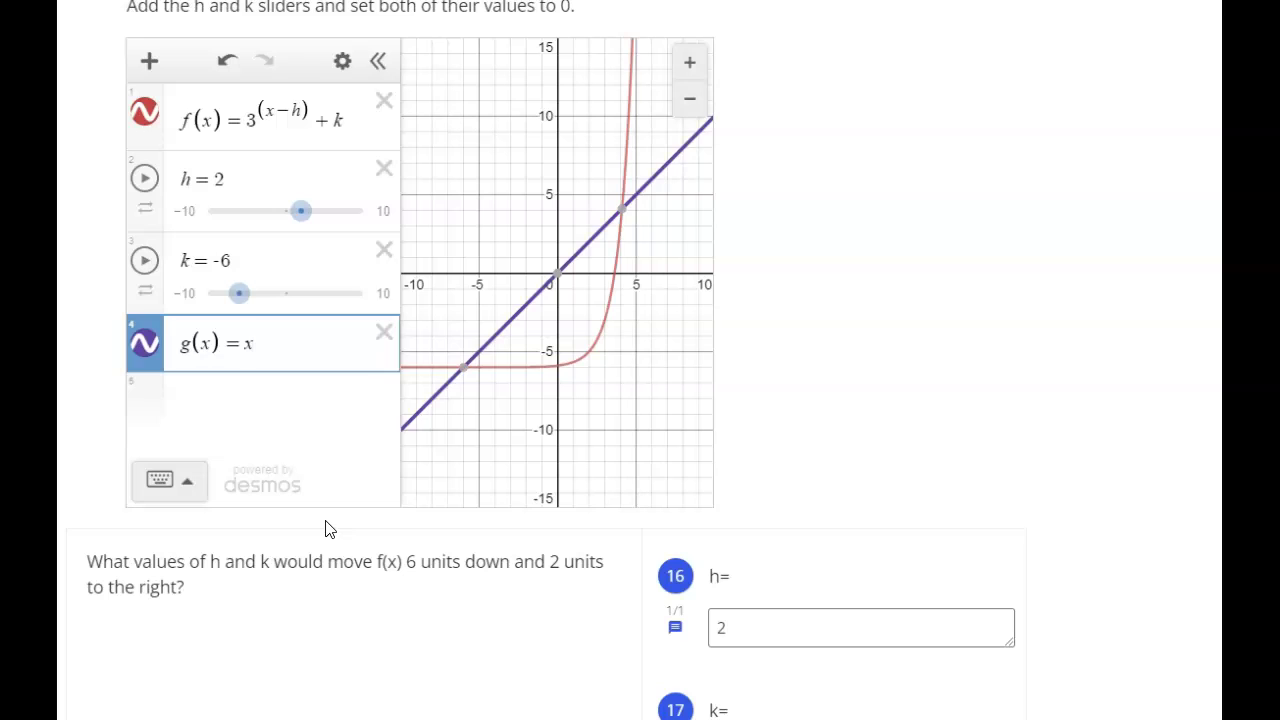
key("BackSpace")
type("3^(")
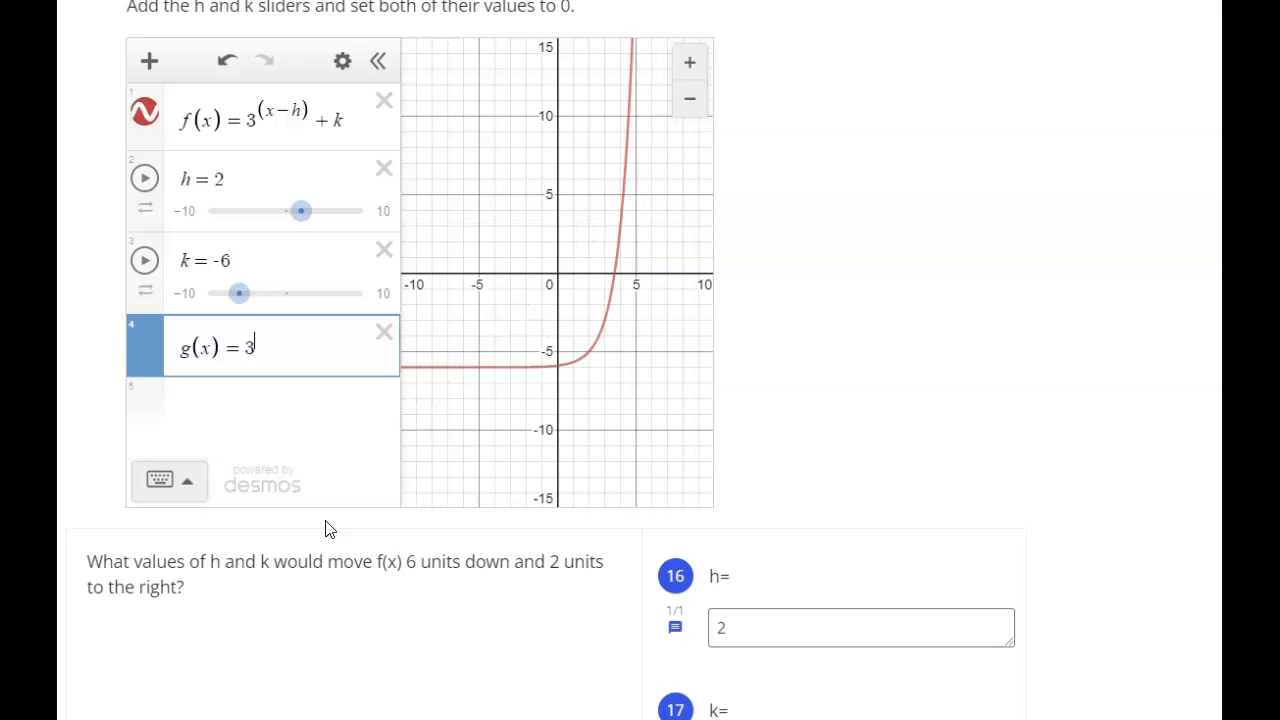
type("x-h) ")
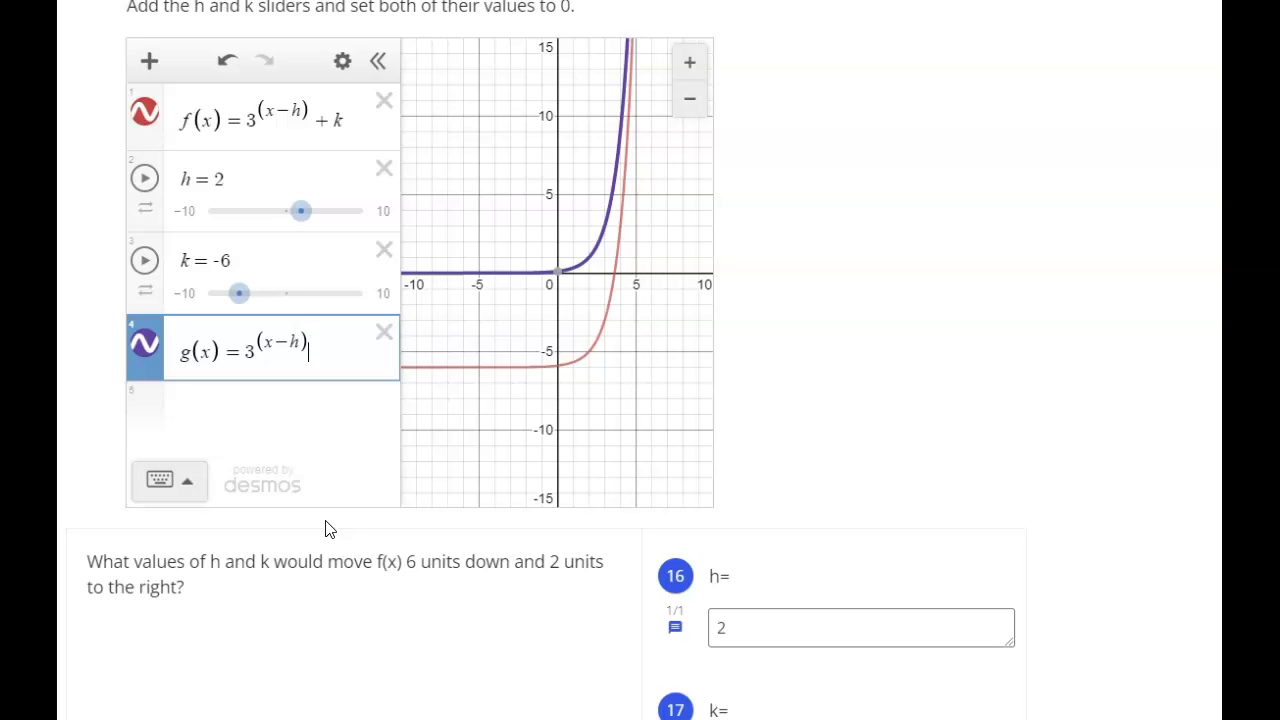
Replace h with 2 in the exponent of g(x) and add -6 as the vertical shift
key("BackSpace")
key("BackSpace")
key("BackSpace")
type("2) + k")
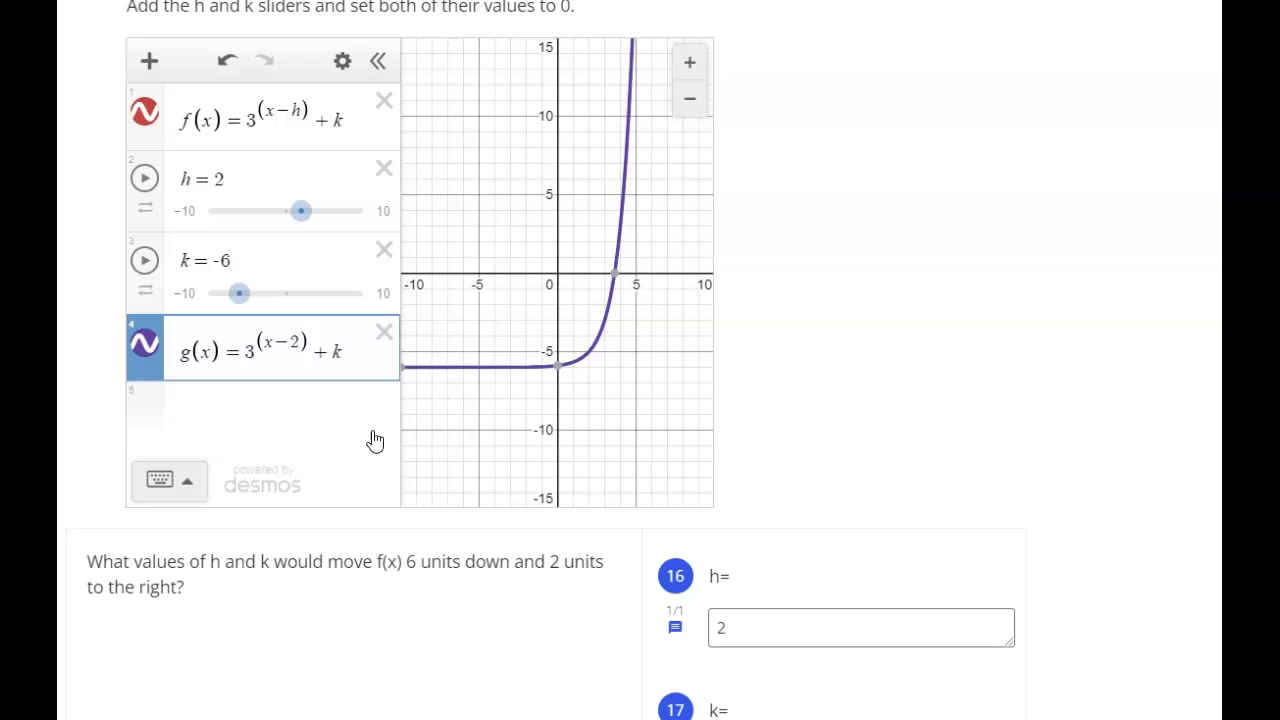
key("BackSpace")
type("-6")
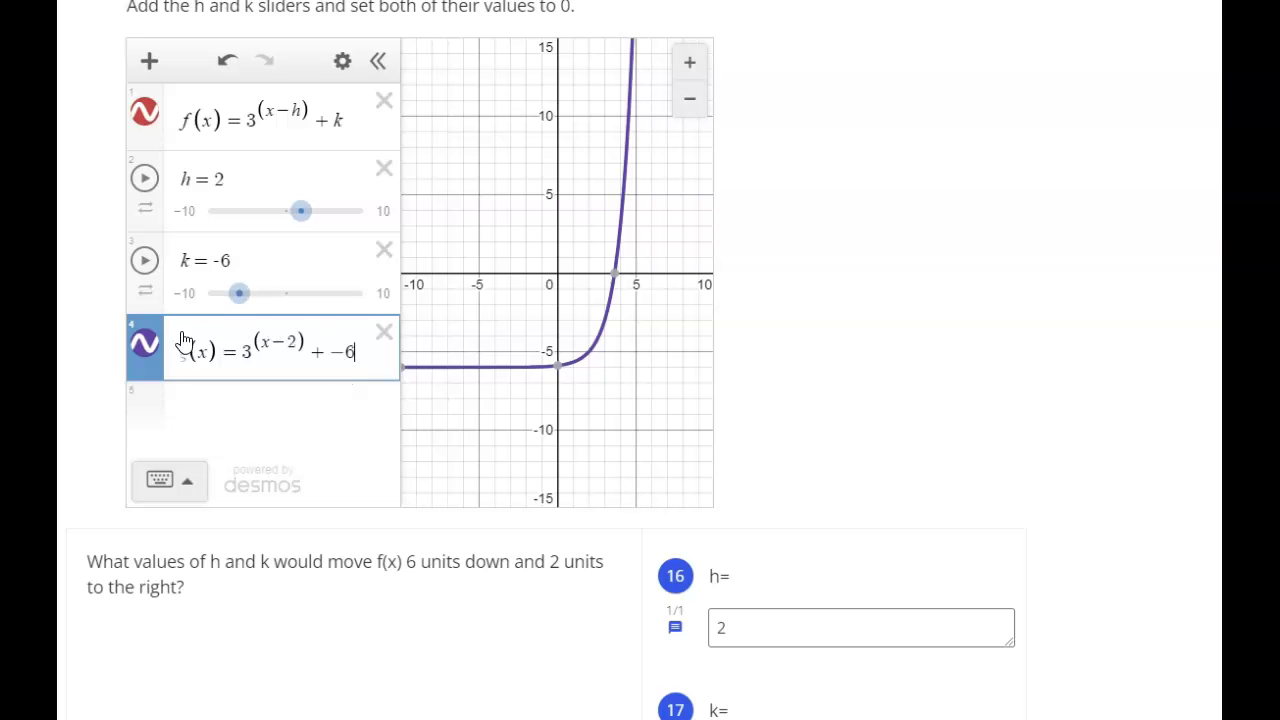
Widen the expression list to show all of g(x), and move the k slider to -6.1 to compare both curves
left_click_drag(404, 387, 437, 388)
mouse_move(580, 360)
mouse_move(248, 294)
left_mouse_down()
mouse_move(341, 303)
mouse_move(252, 316)
left_mouse_up()
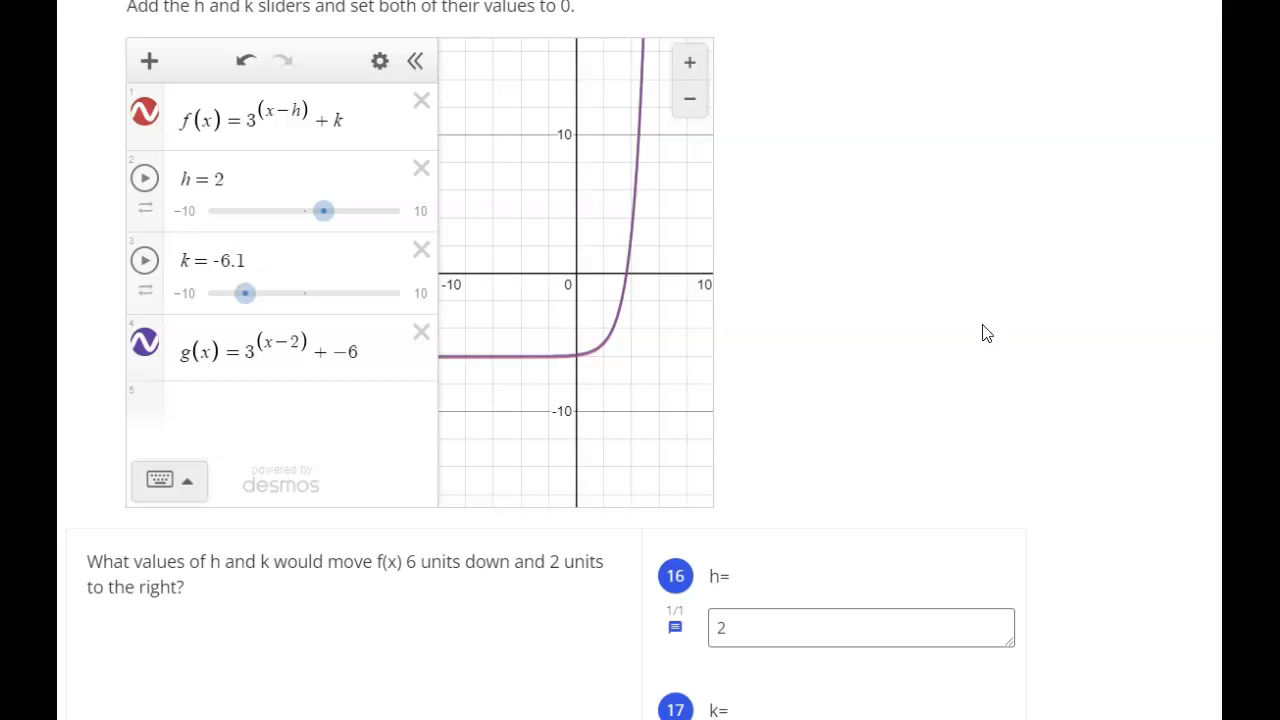
Answer question 18 with the equation g(x) = 3^(x-2) + -6
scroll(985, 333, "down", 3)
left_click(775, 656)
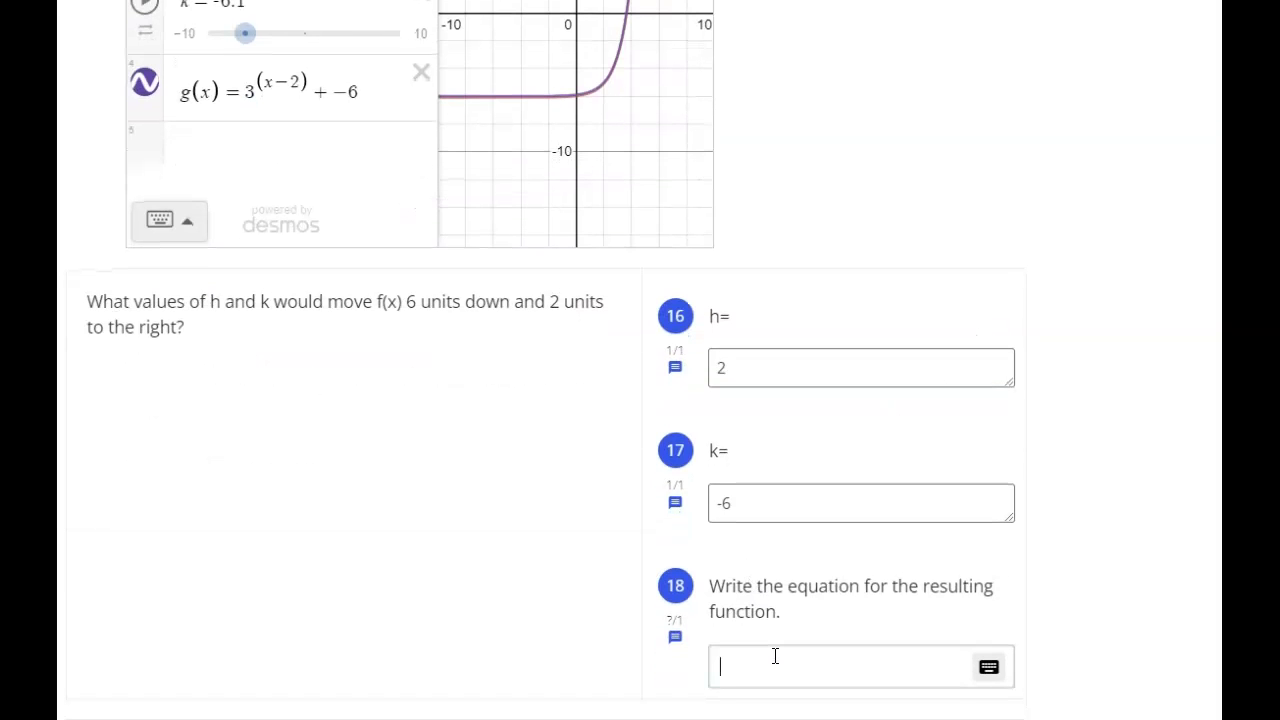
type("g(x)")
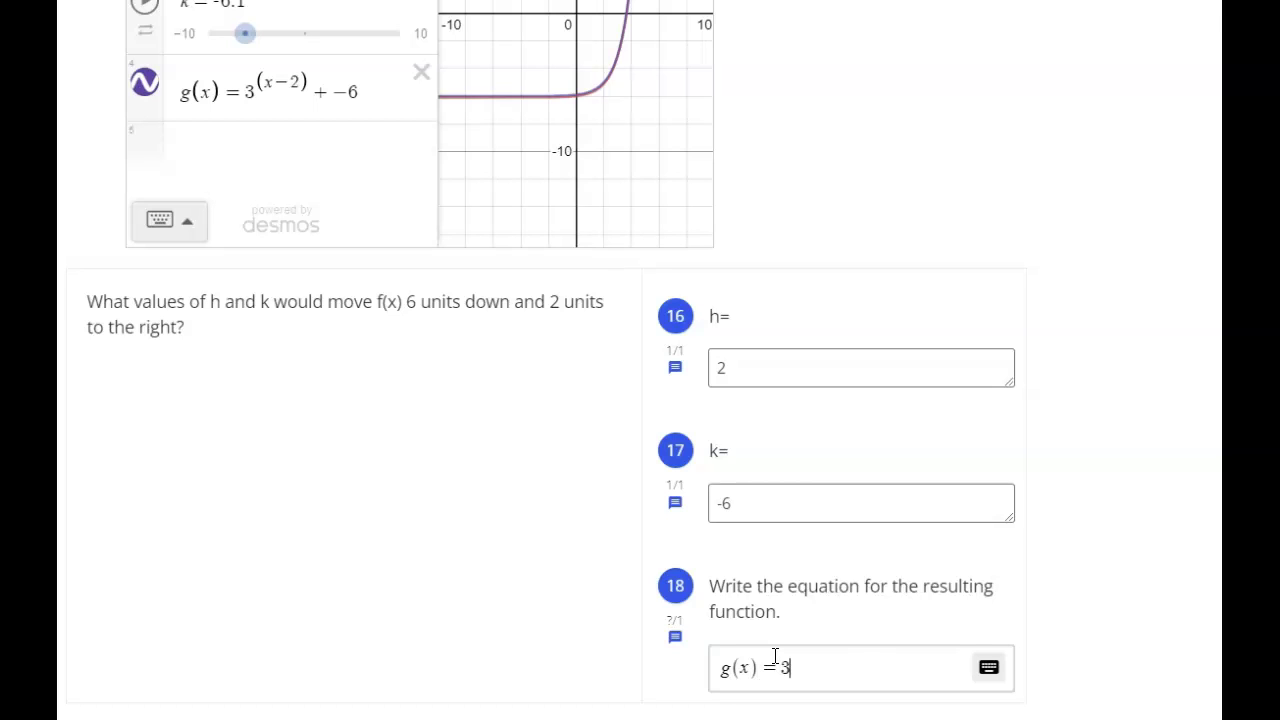
type("=3^(x-2)+-6")
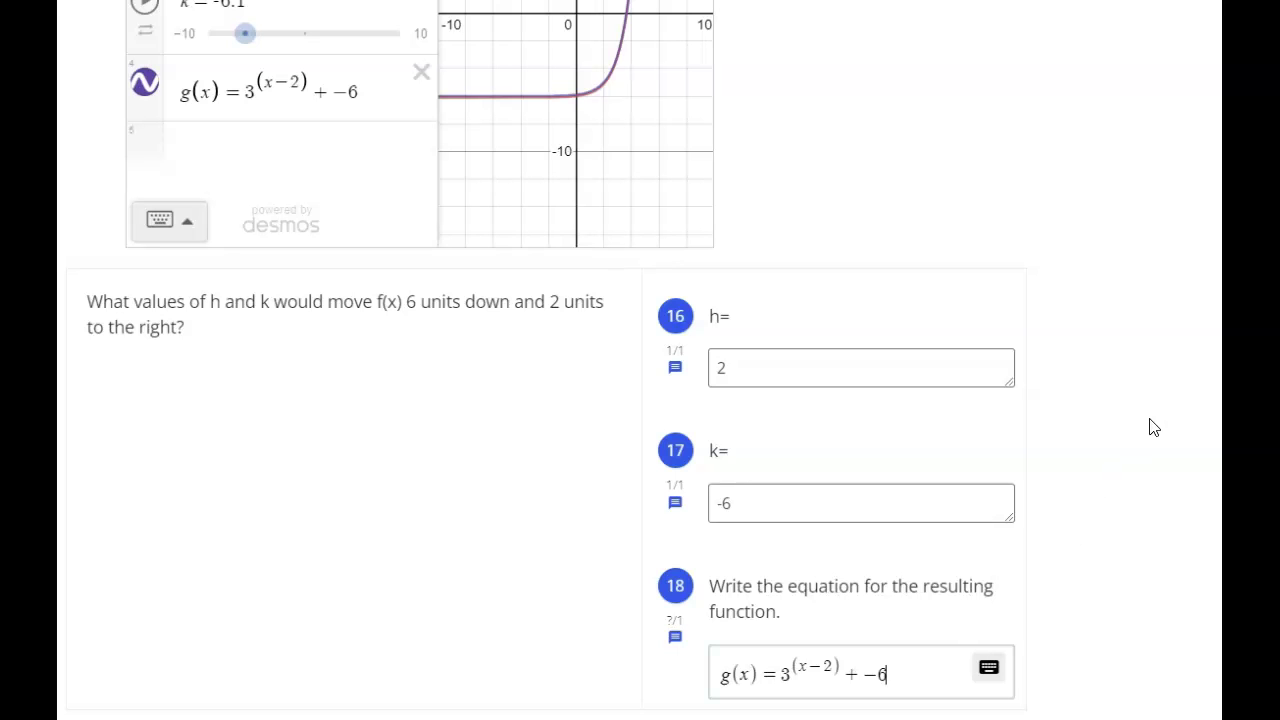
Look over questions 19 to 21 on the second shift and the linear function prompt of question 22
scroll(1157, 413, "down", 5)
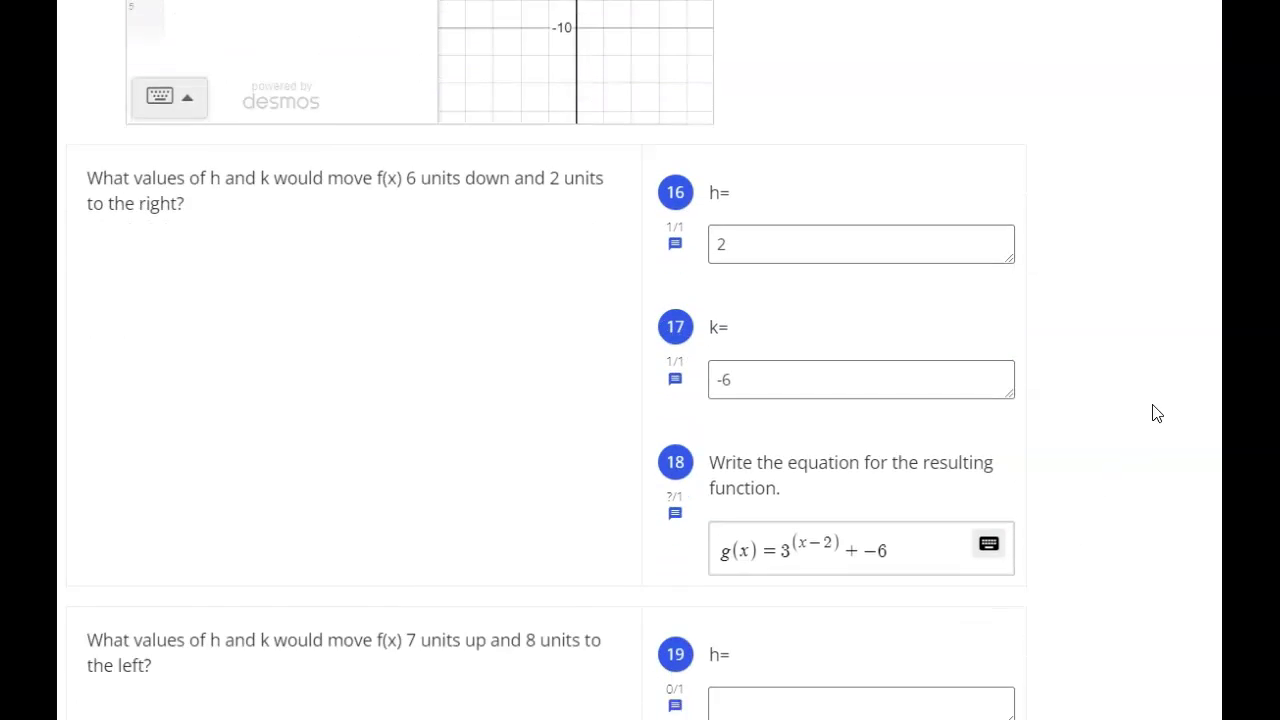
scroll(1155, 412, "down", 1)
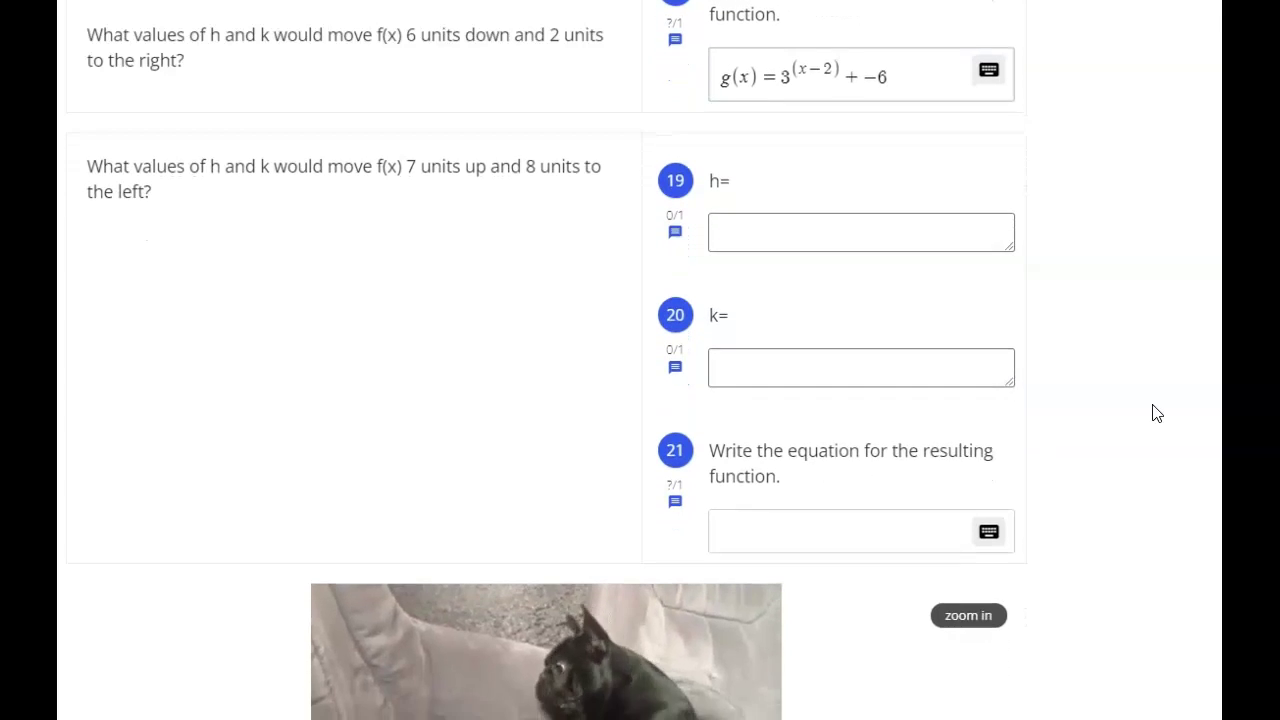
scroll(1100, 440, "up", 1)
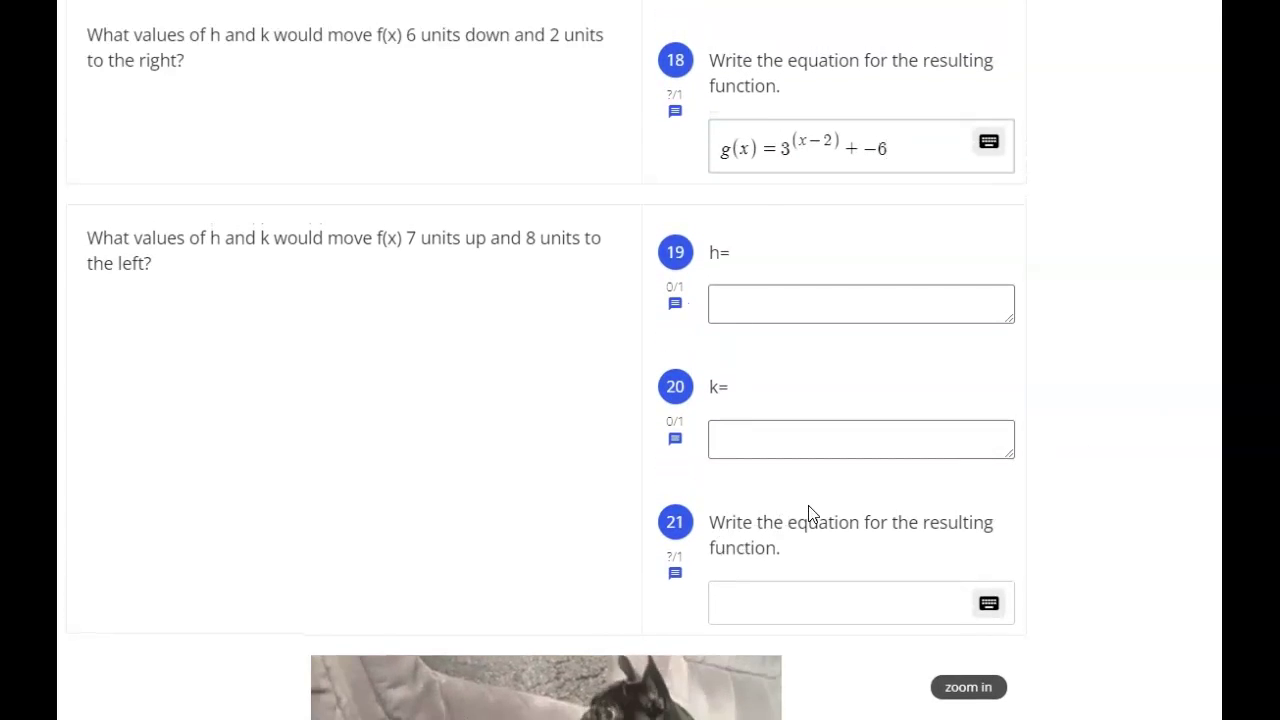
scroll(1012, 390, "down", 4)
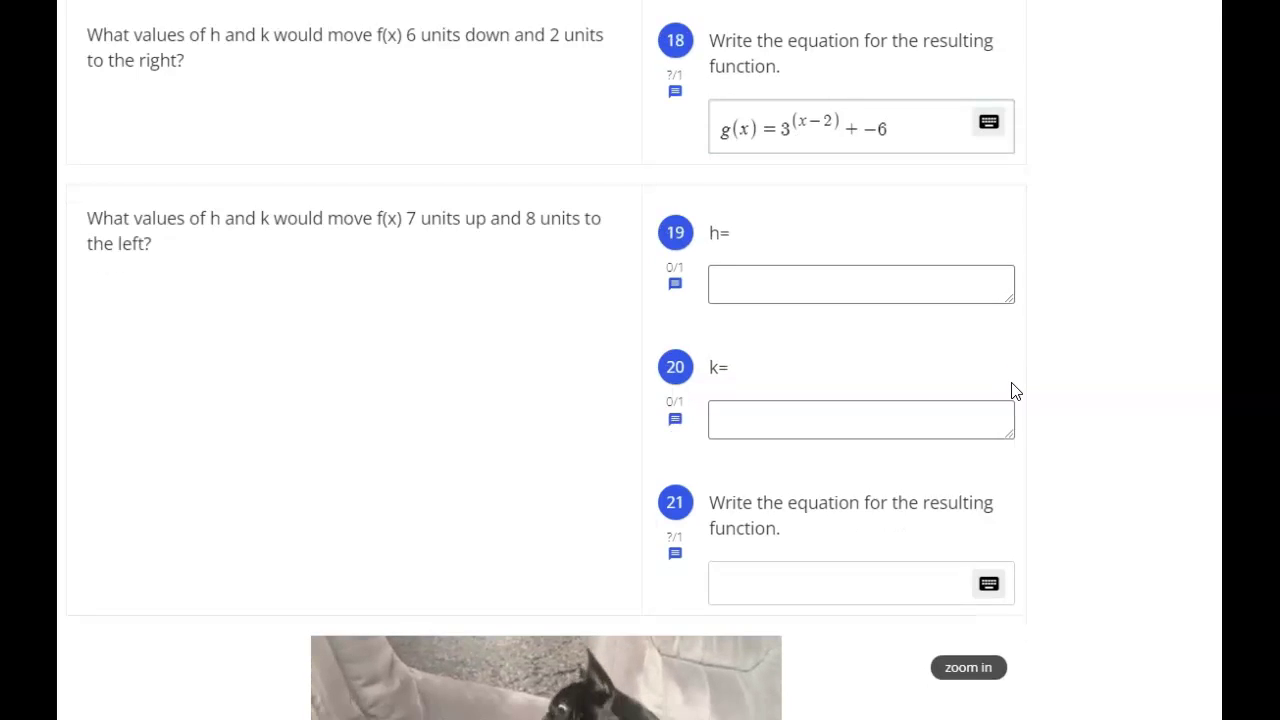
scroll(1012, 390, "down", 1)
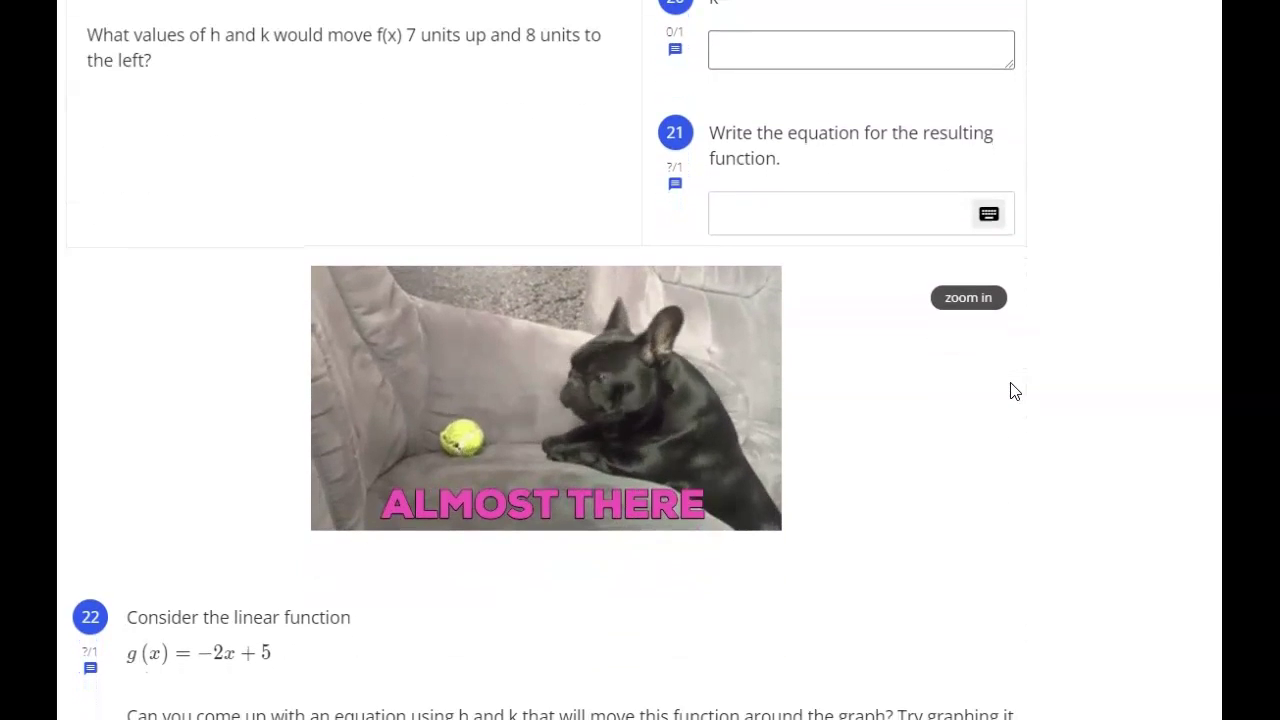
scroll(1012, 391, "down", 2)
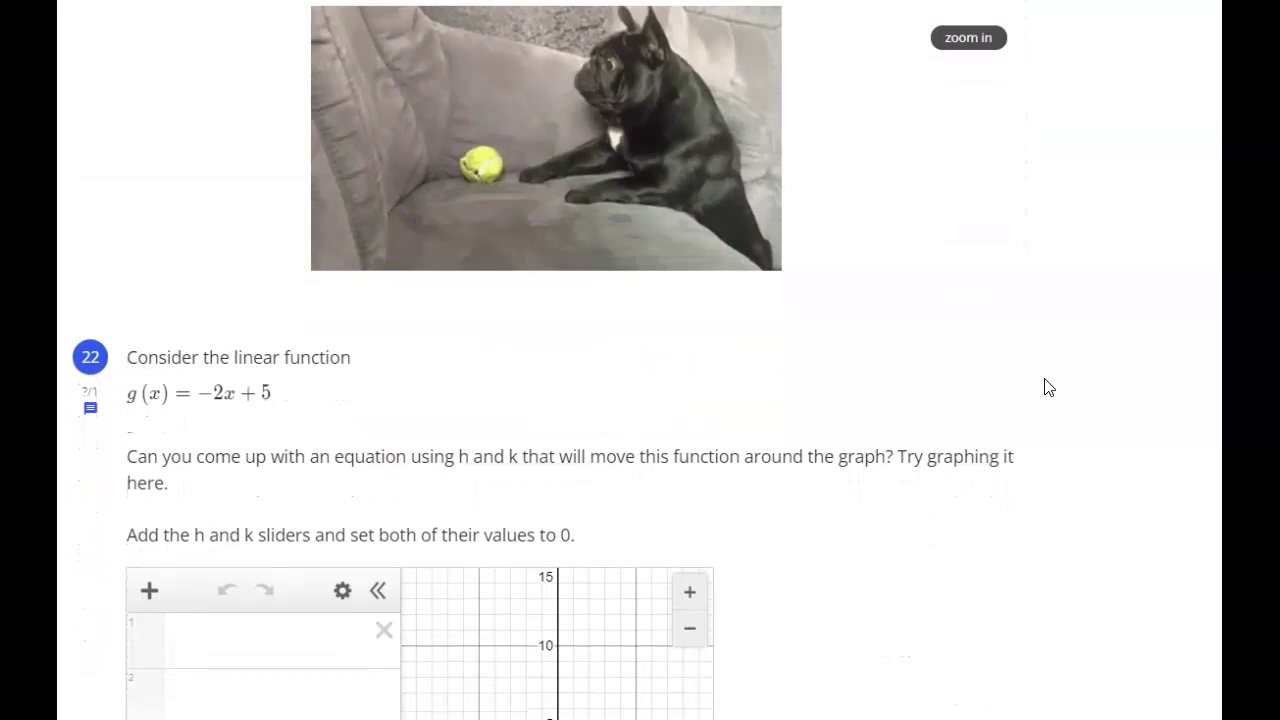
scroll(1052, 380, "down", 1)
scroll(1052, 379, "down", 2)
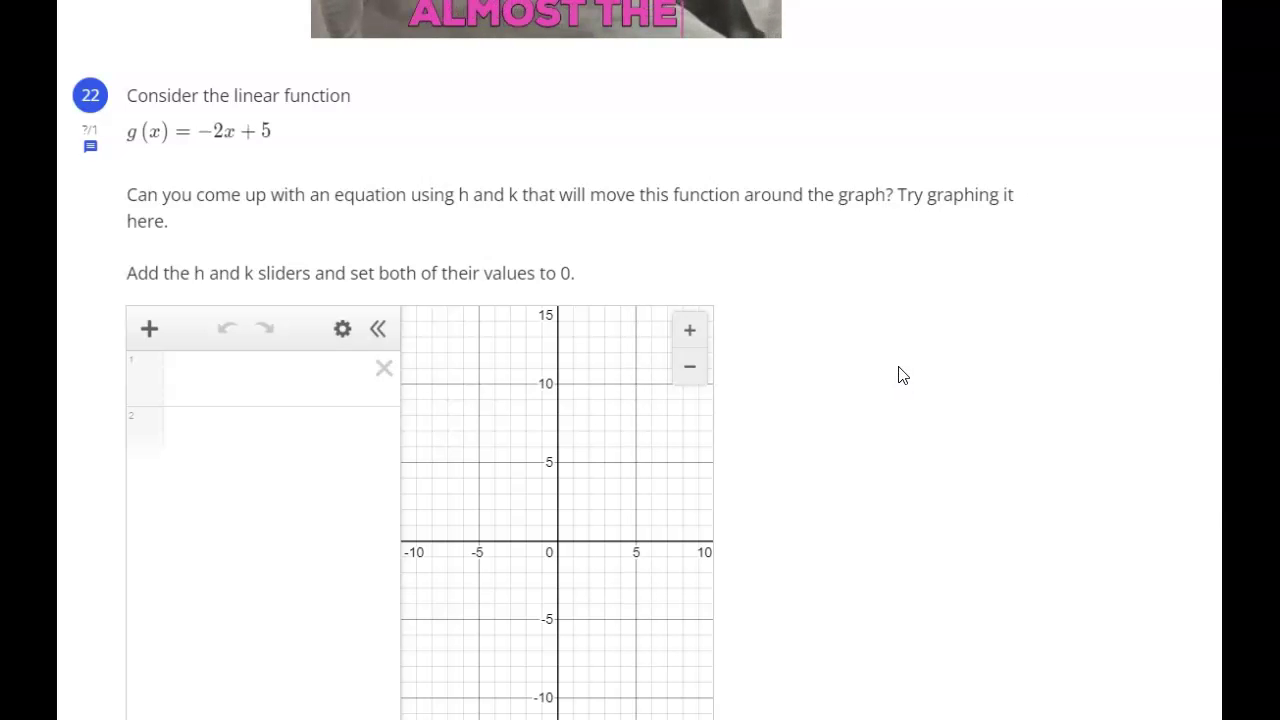
Graph the linear function g(x) = -2x + 5 in the question 22 calculator
left_click(201, 379)
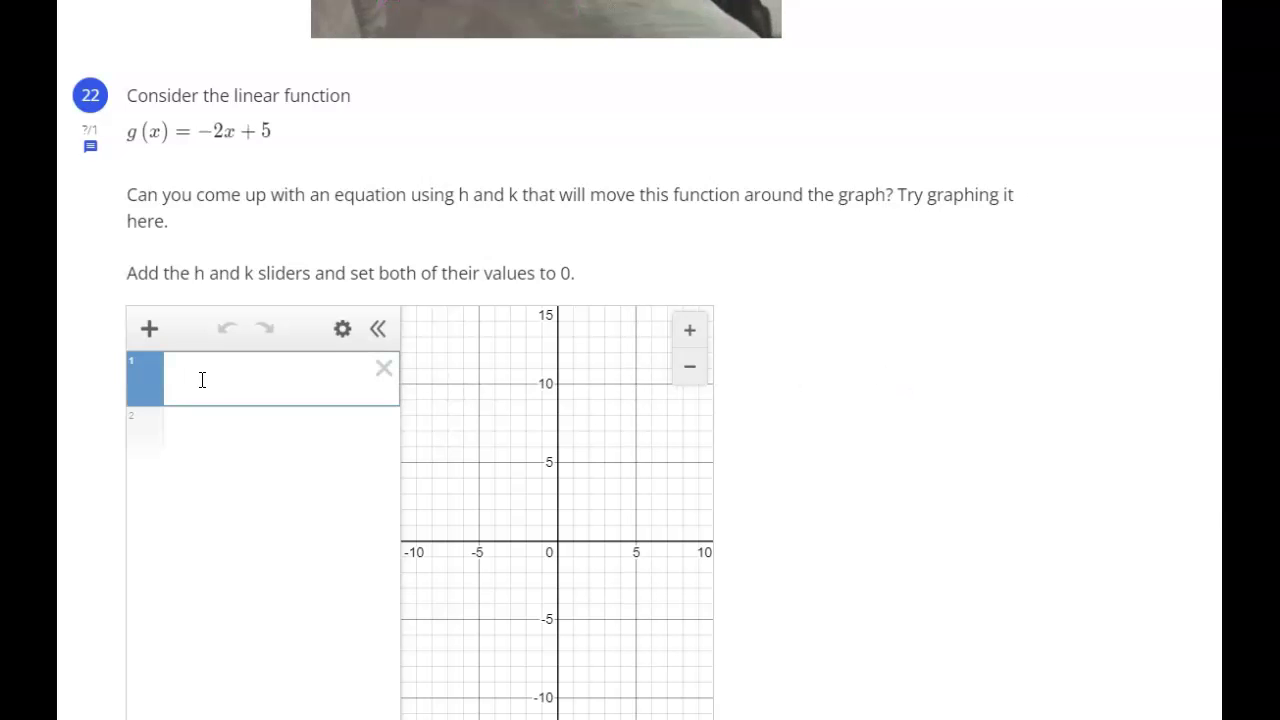
type("g(x)=2")
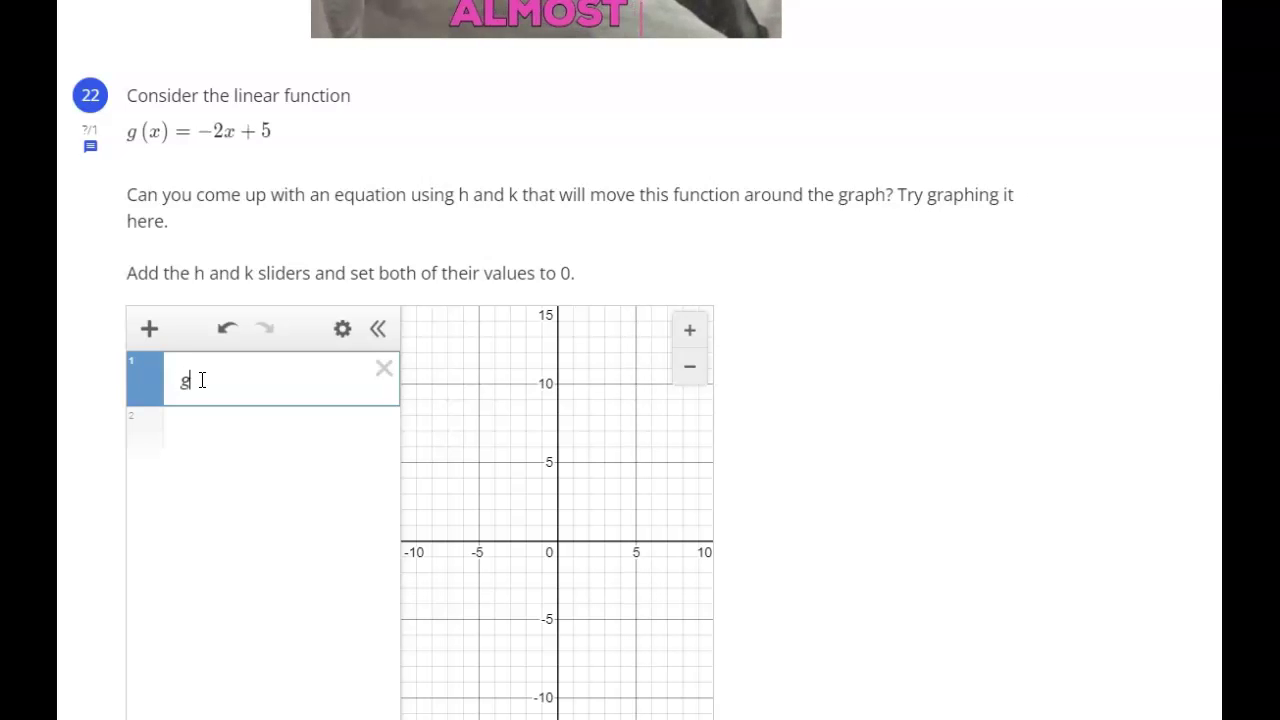
key("BackSpace")
type("-2x+5")
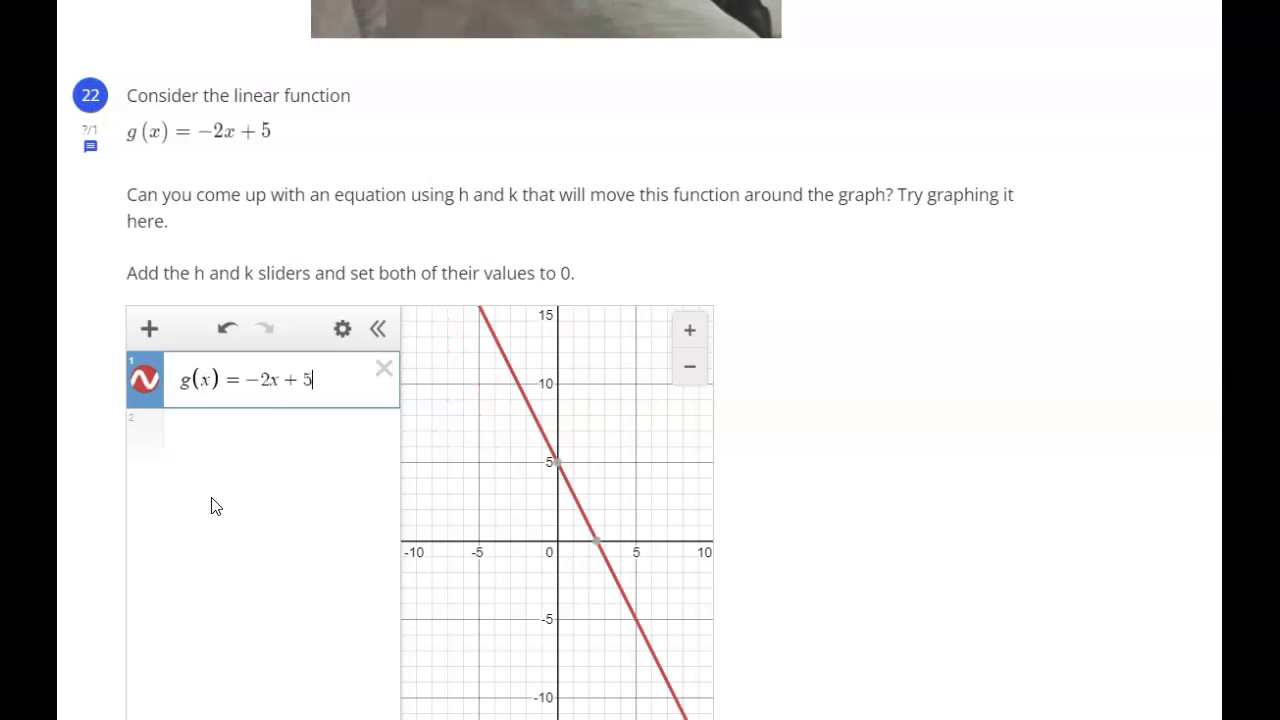
Append + k to g(x) with a k slider, and test it at -10 before setting it to 0
type("+k")
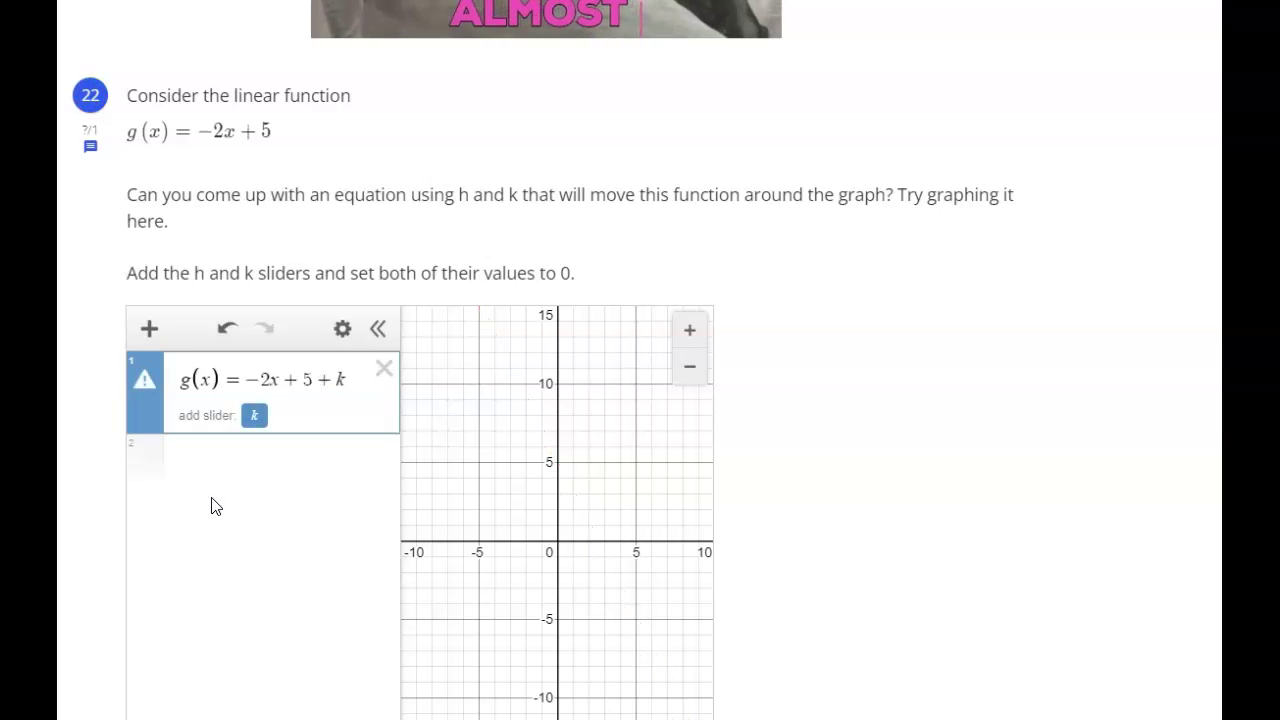
left_click(253, 416)
left_click_drag(294, 474, 210, 472)
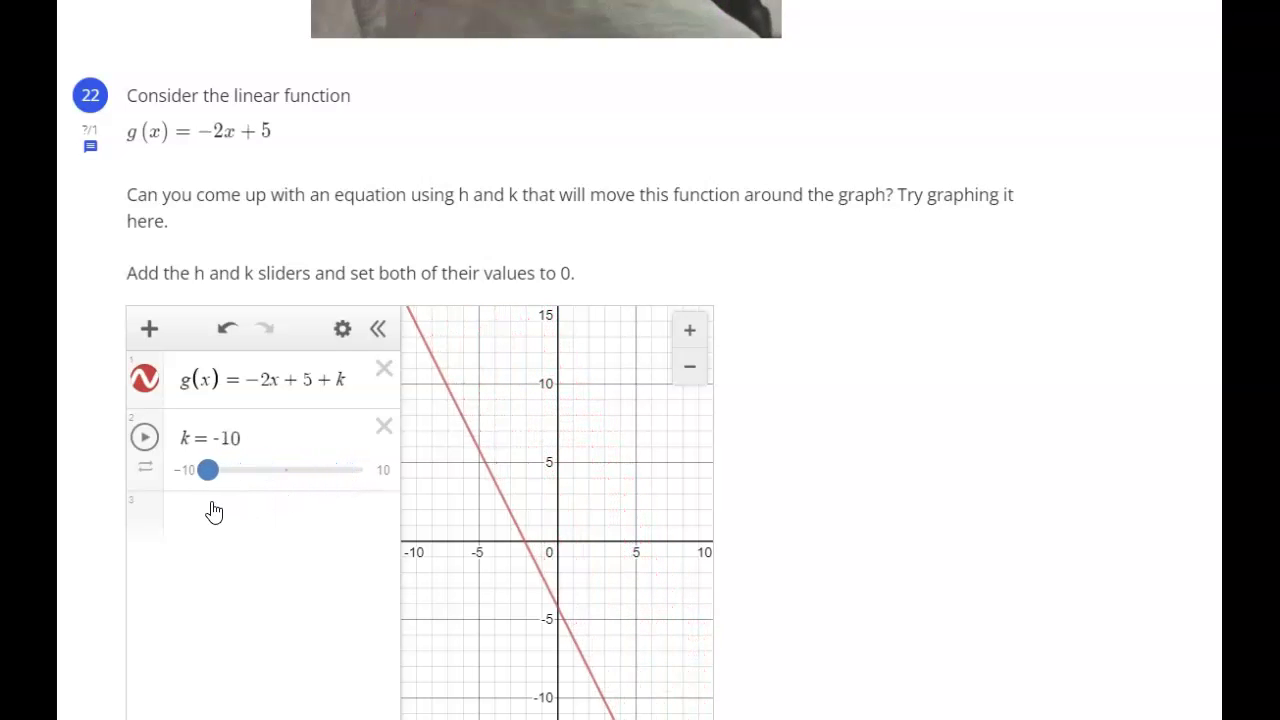
left_click_drag(167, 517, 291, 511)
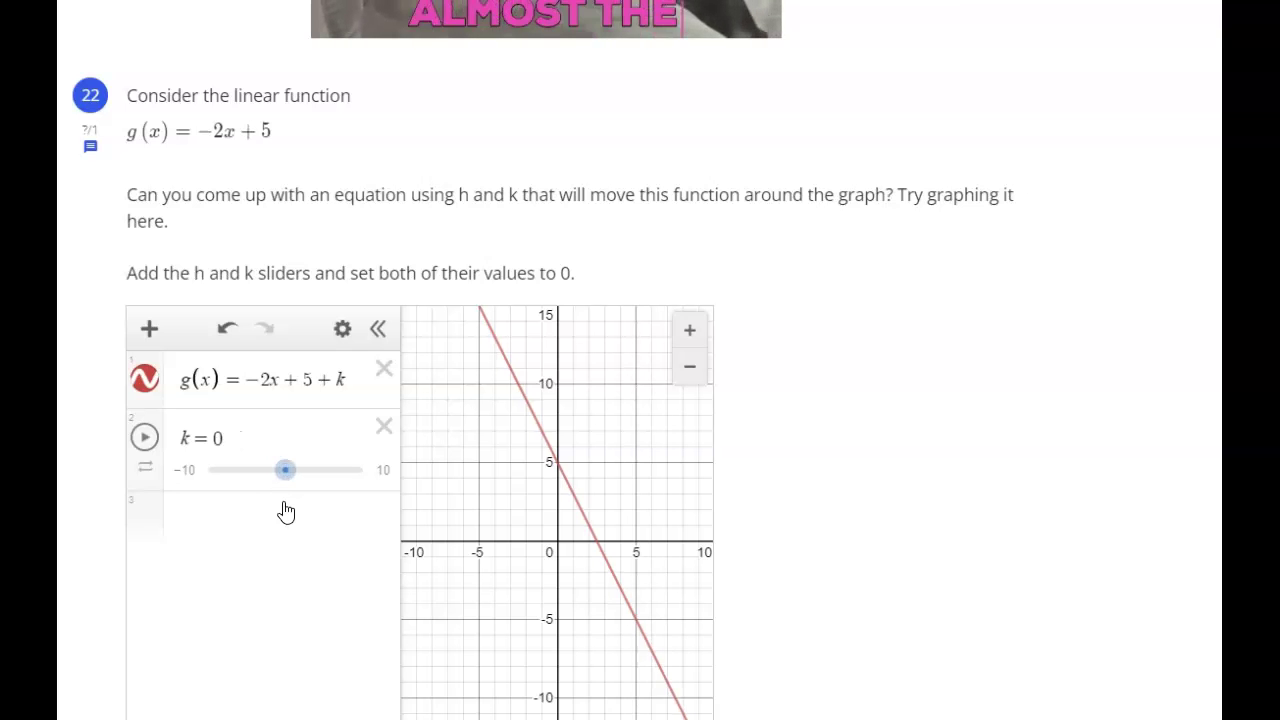
Replace x with (x - h) in the equation of g(x) and add a slider for h
left_click(271, 381)
type("(")
type(")")
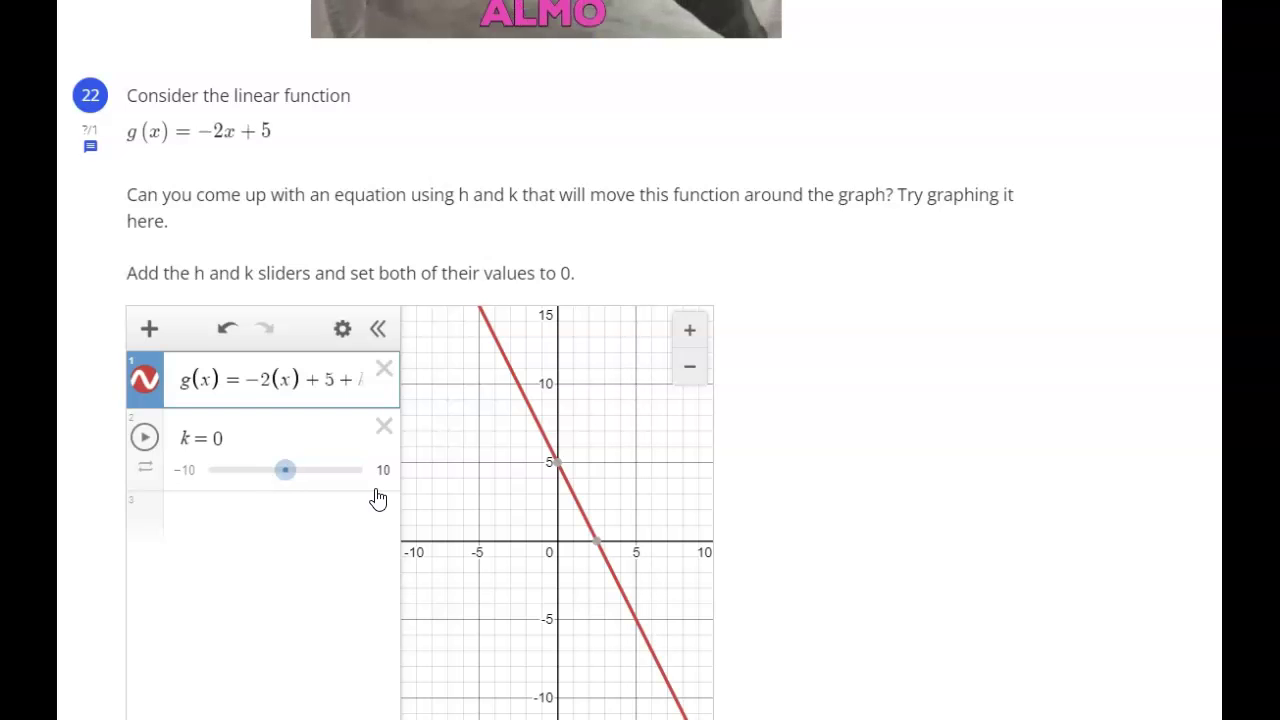
type("-h")
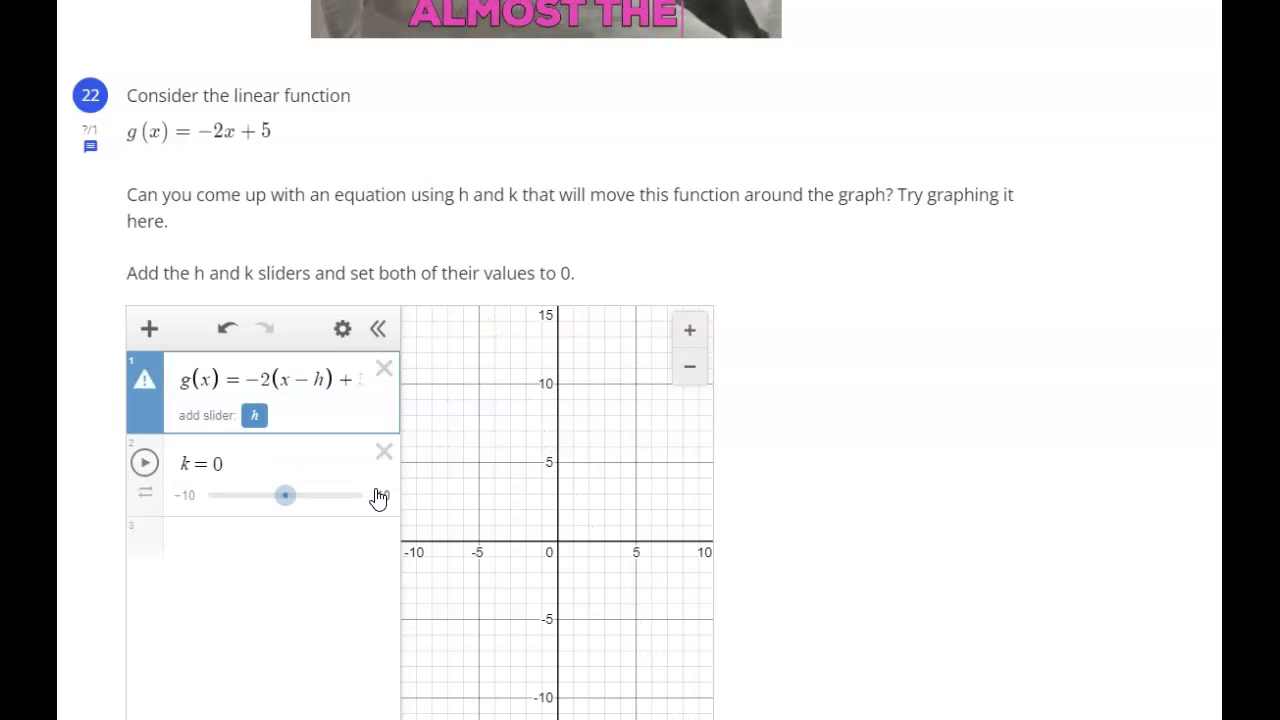
left_click(254, 417)
Widen the expression list to show all of g(x), and try both sliders, ending with h at 0 and k at -0.1
left_click_drag(402, 472, 453, 471)
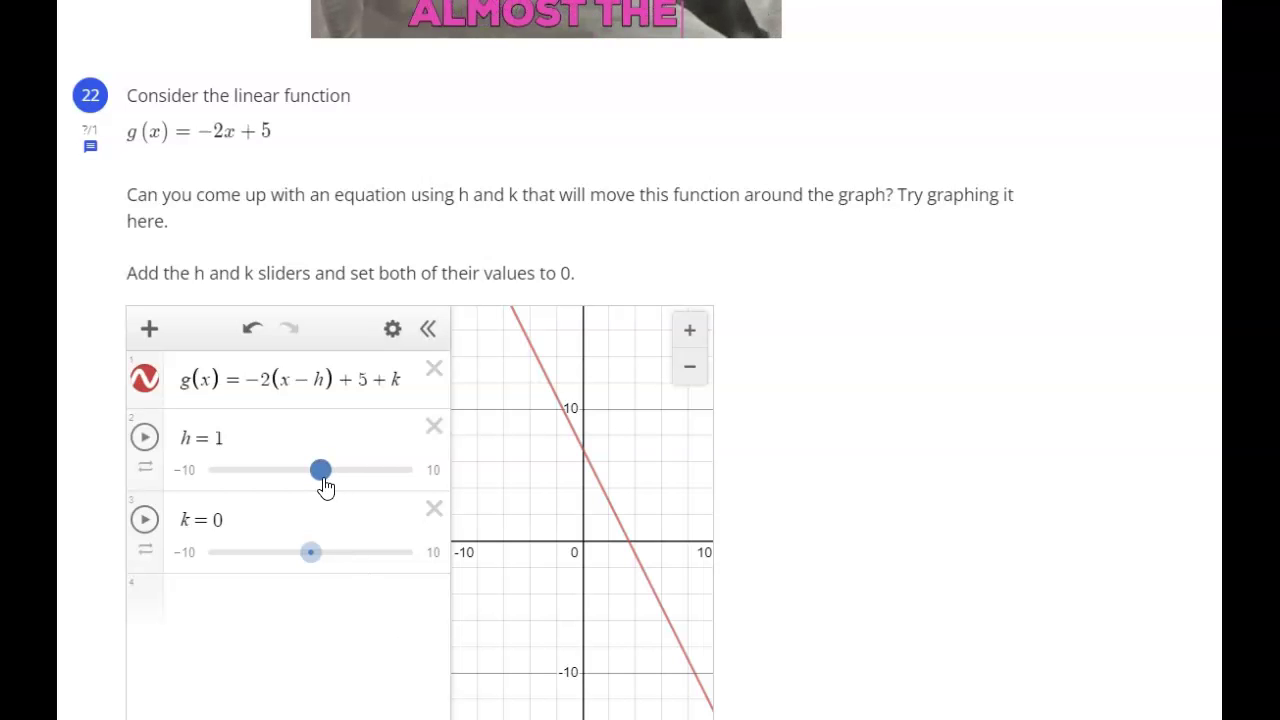
mouse_move(326, 489)
left_mouse_down()
mouse_move(214, 491)
mouse_move(397, 494)
mouse_move(320, 500)
left_mouse_up()
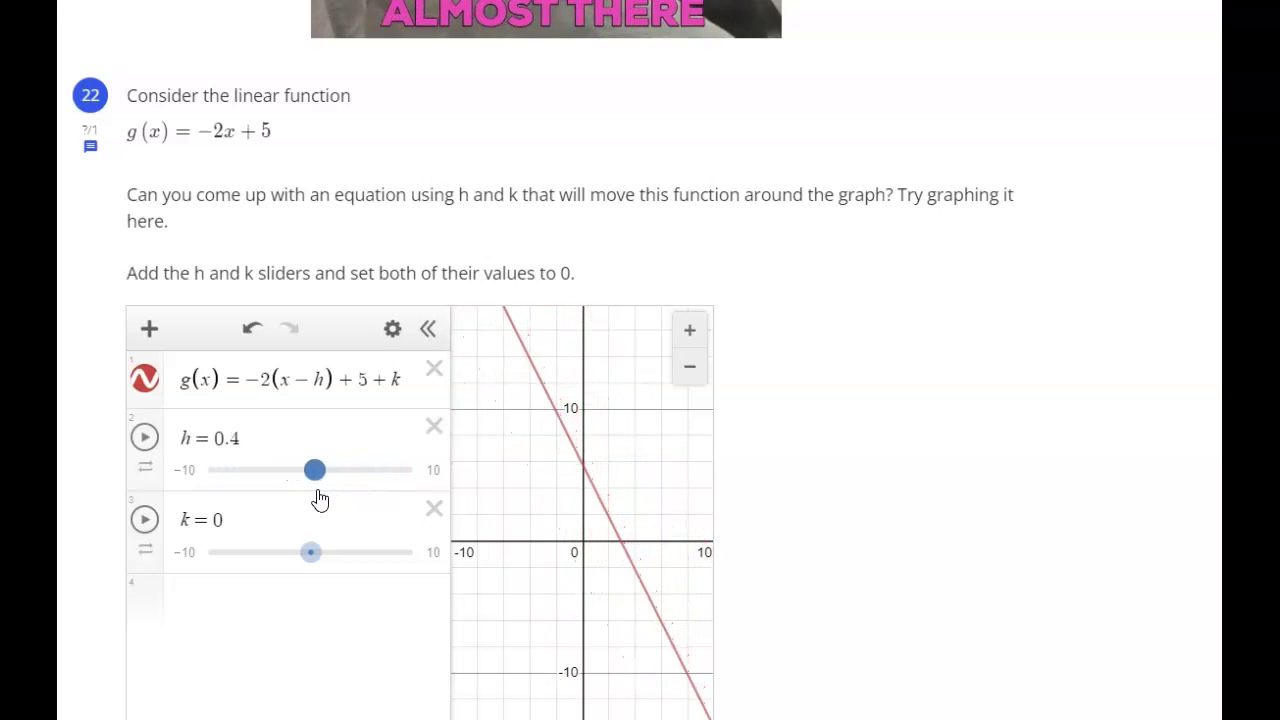
mouse_move(310, 552)
left_mouse_down()
mouse_move(385, 554)
mouse_move(260, 560)
mouse_move(310, 555)
left_mouse_up()
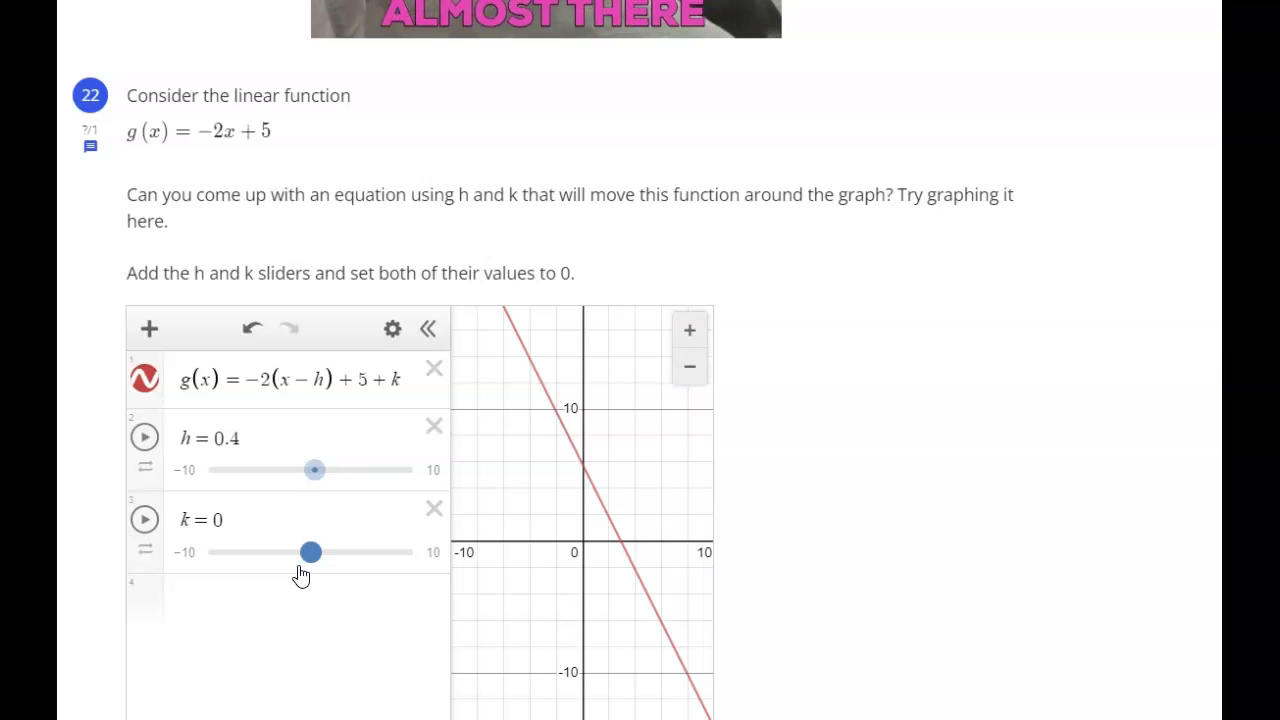
left_click_drag(319, 488, 314, 489)
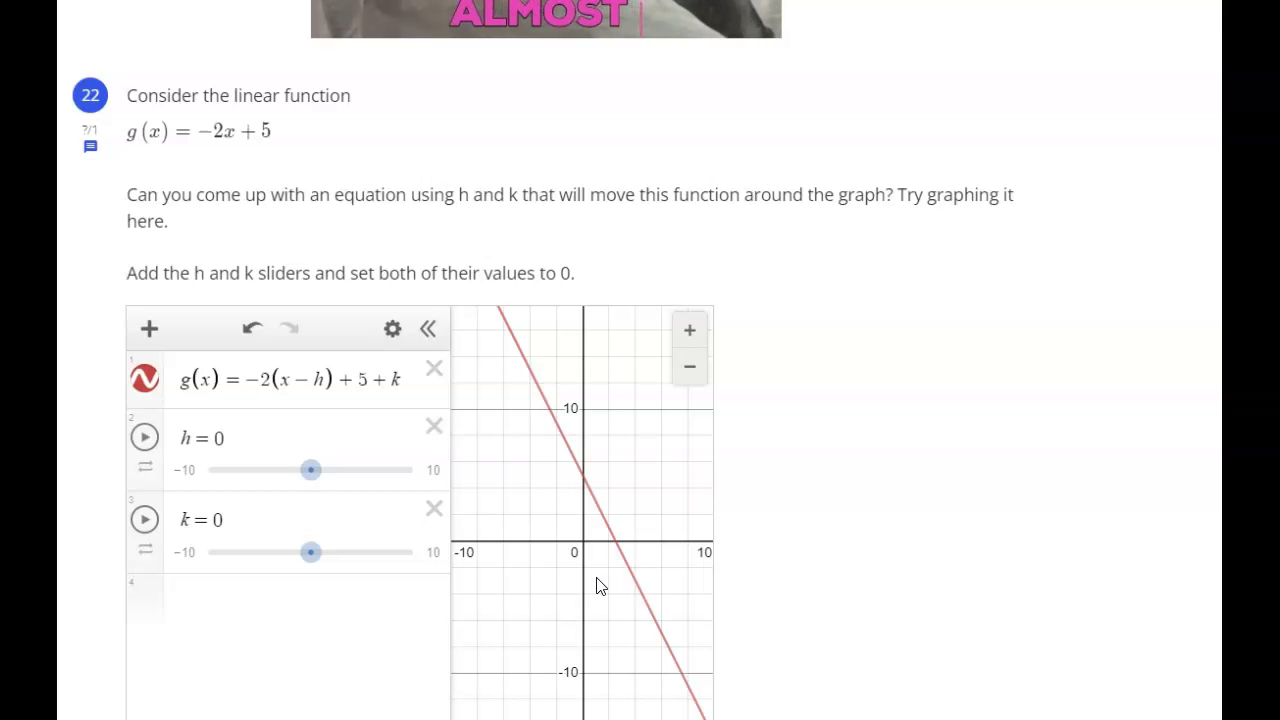
mouse_move(320, 486)
left_mouse_down()
mouse_move(340, 486)
mouse_move(240, 486)
mouse_move(309, 486)
left_mouse_up()
mouse_move(310, 552)
left_mouse_down()
mouse_move(362, 557)
mouse_move(225, 554)
mouse_move(308, 558)
left_mouse_up()
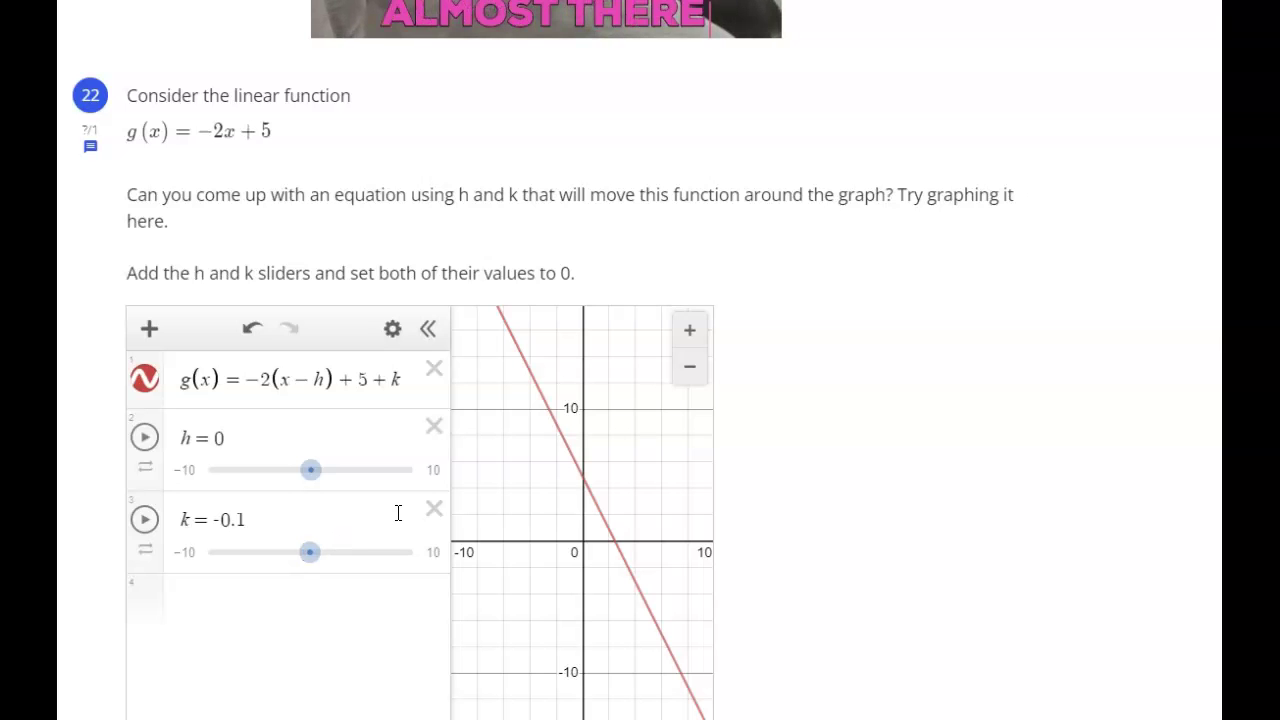
Look over questions 23 to 25 on shifting g(x), compare them with the graphed equation, and view the worksheet's end
scroll(1021, 428, "down", 5)
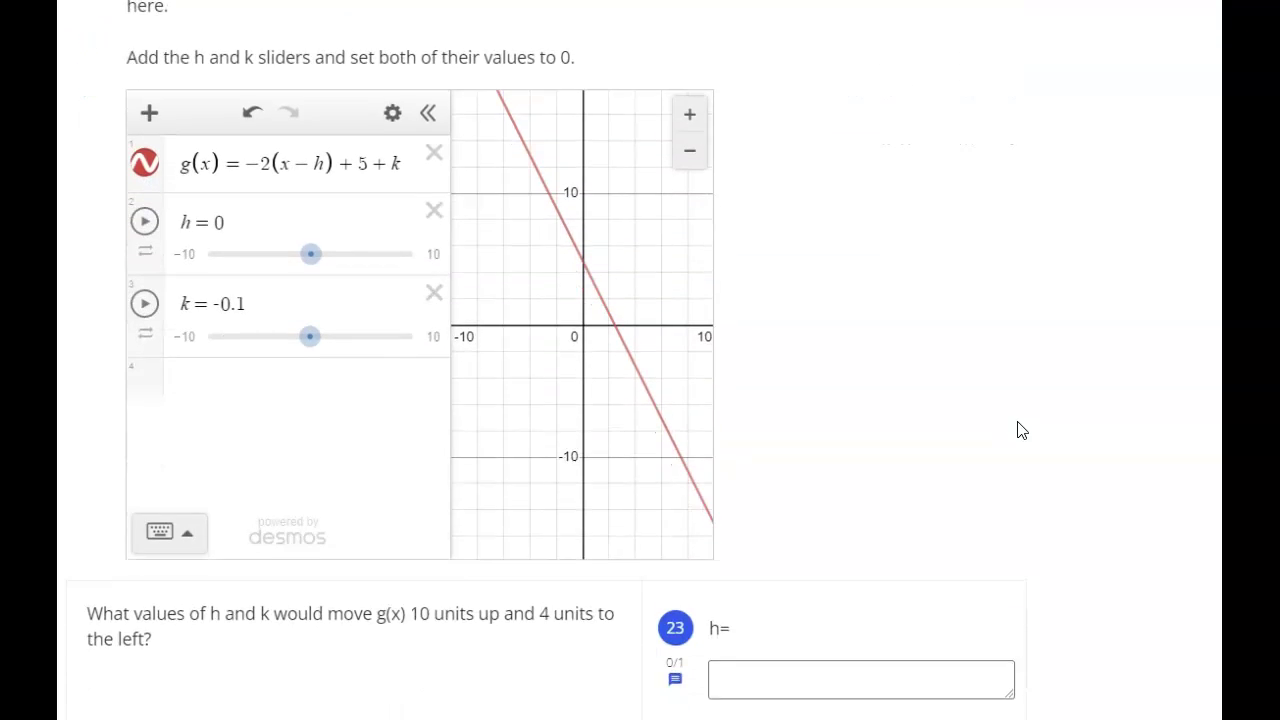
scroll(1021, 434, "down", 1)
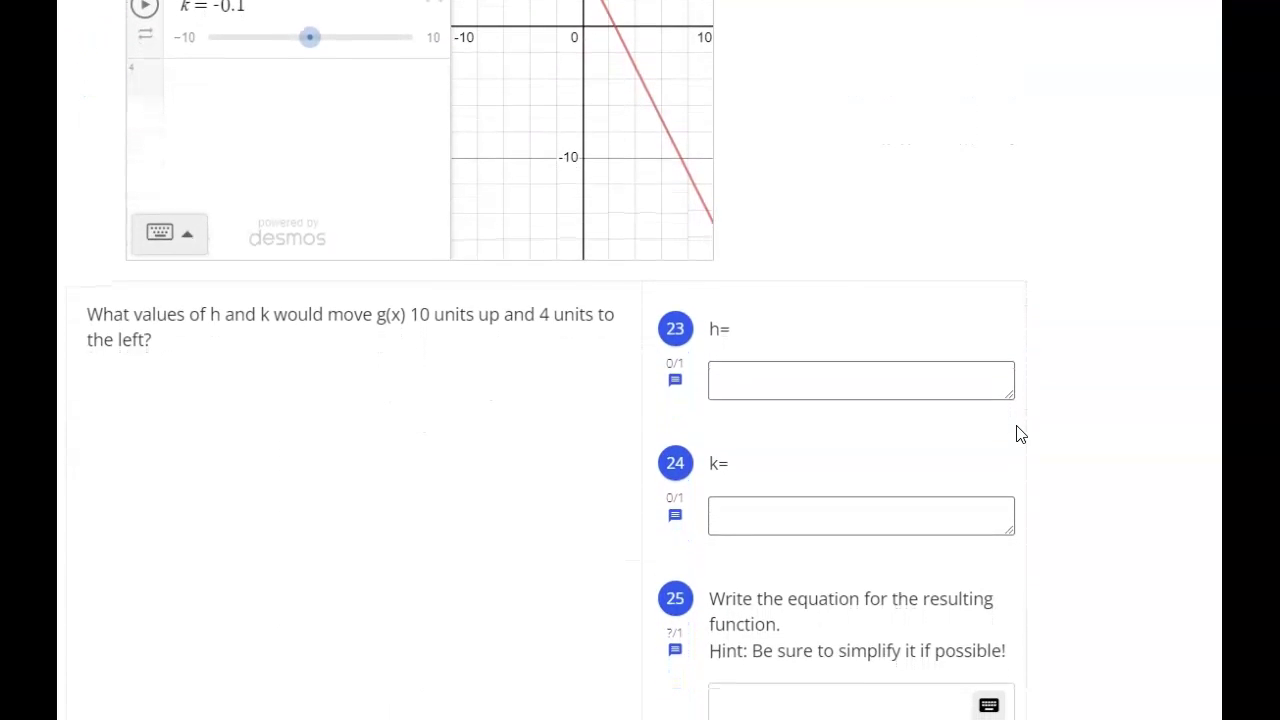
scroll(1021, 439, "down", 2)
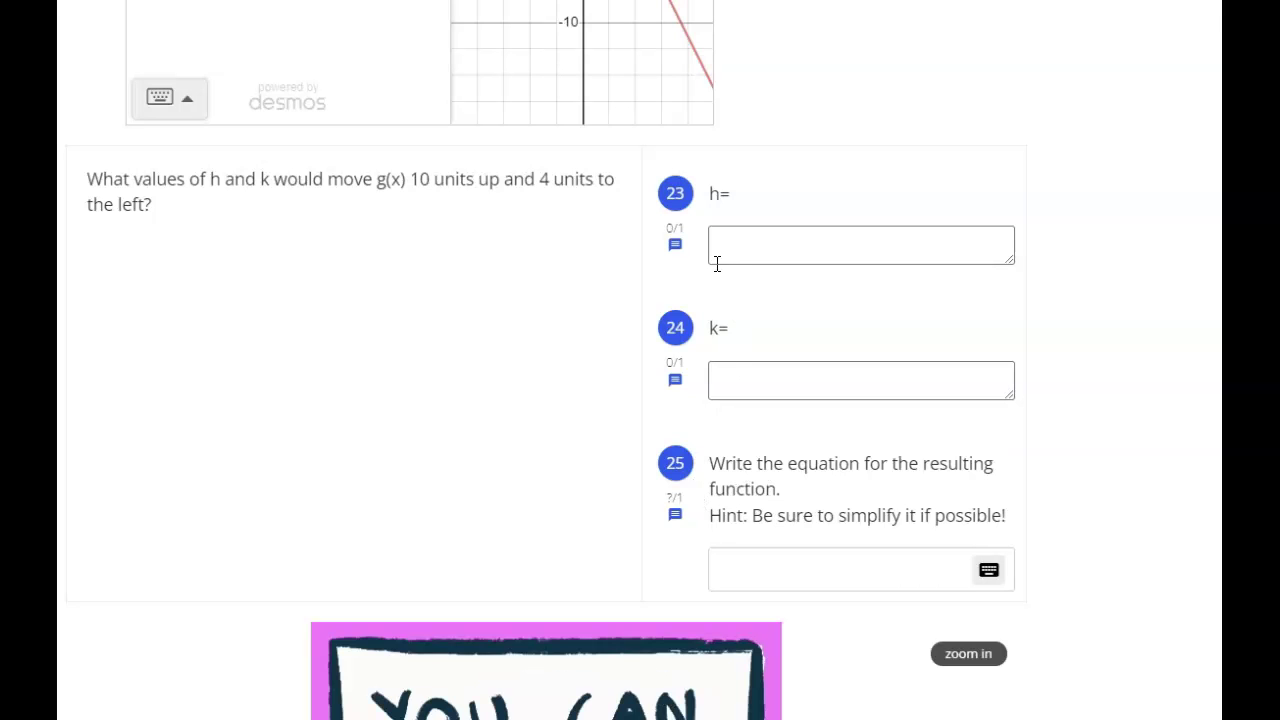
scroll(636, 308, "up", 4)
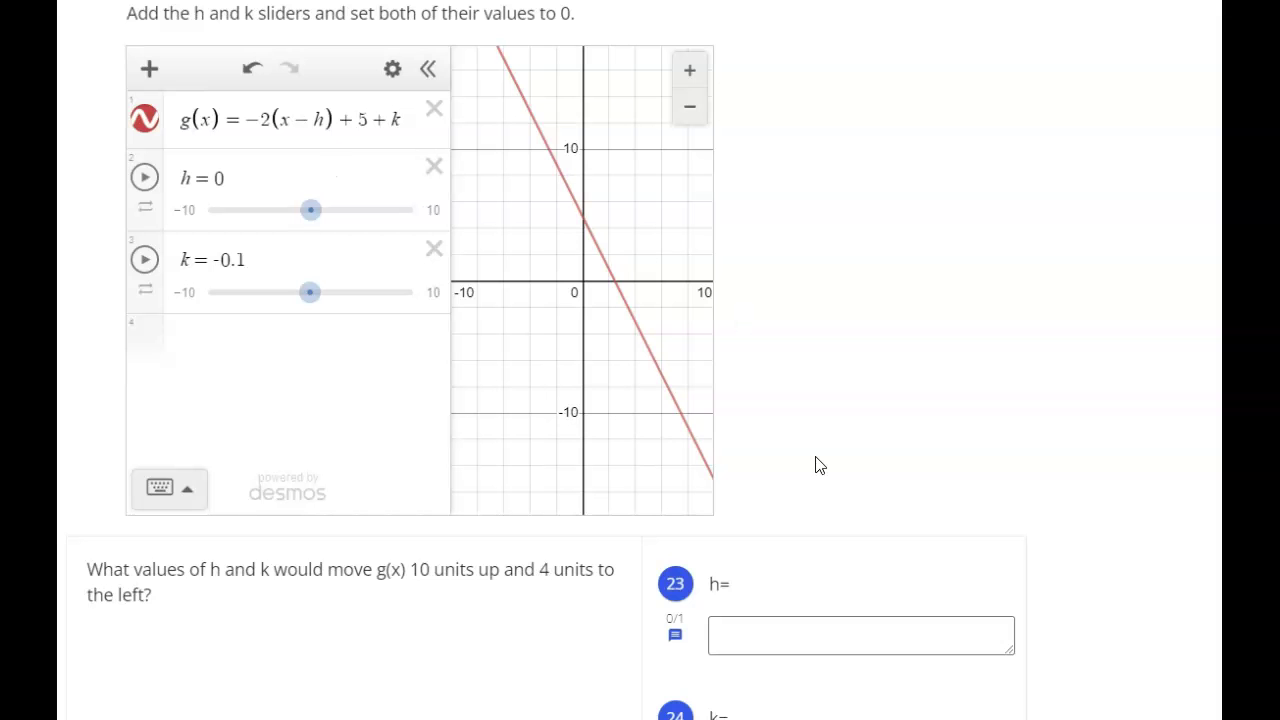
scroll(800, 540, "down", 1)
scroll(743, 606, "up", 1)
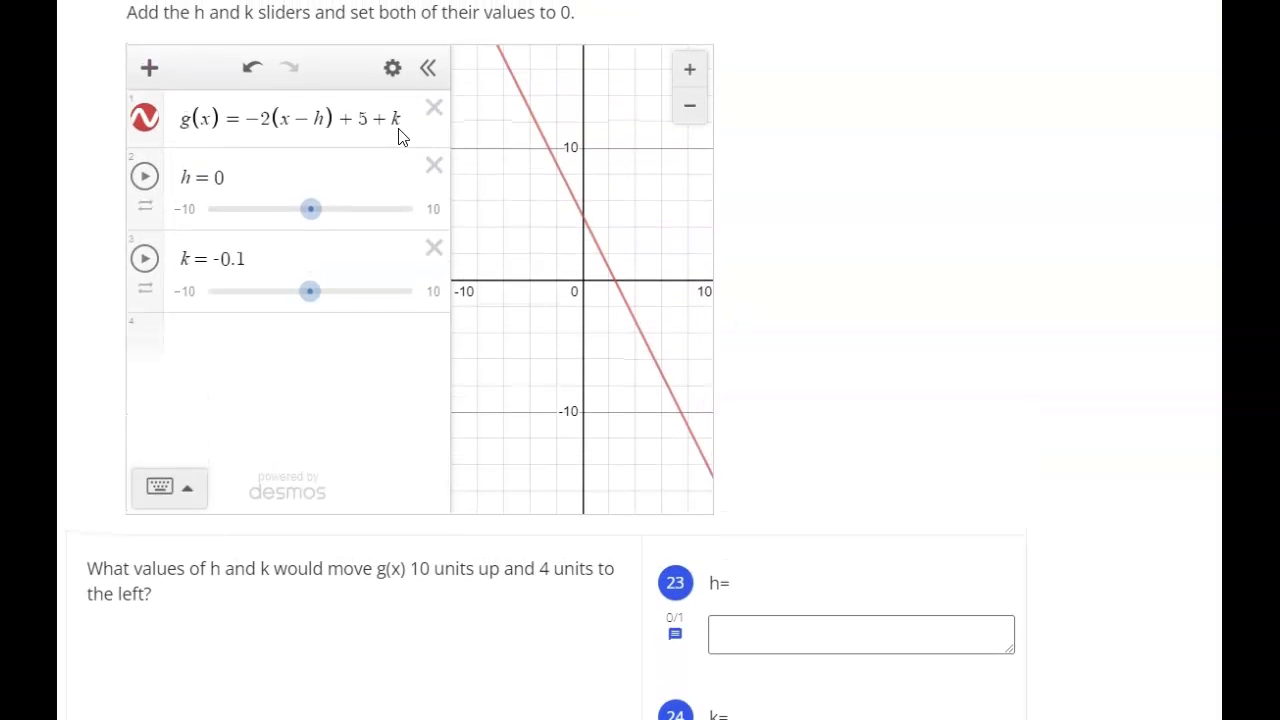
scroll(880, 320, "down", 2)
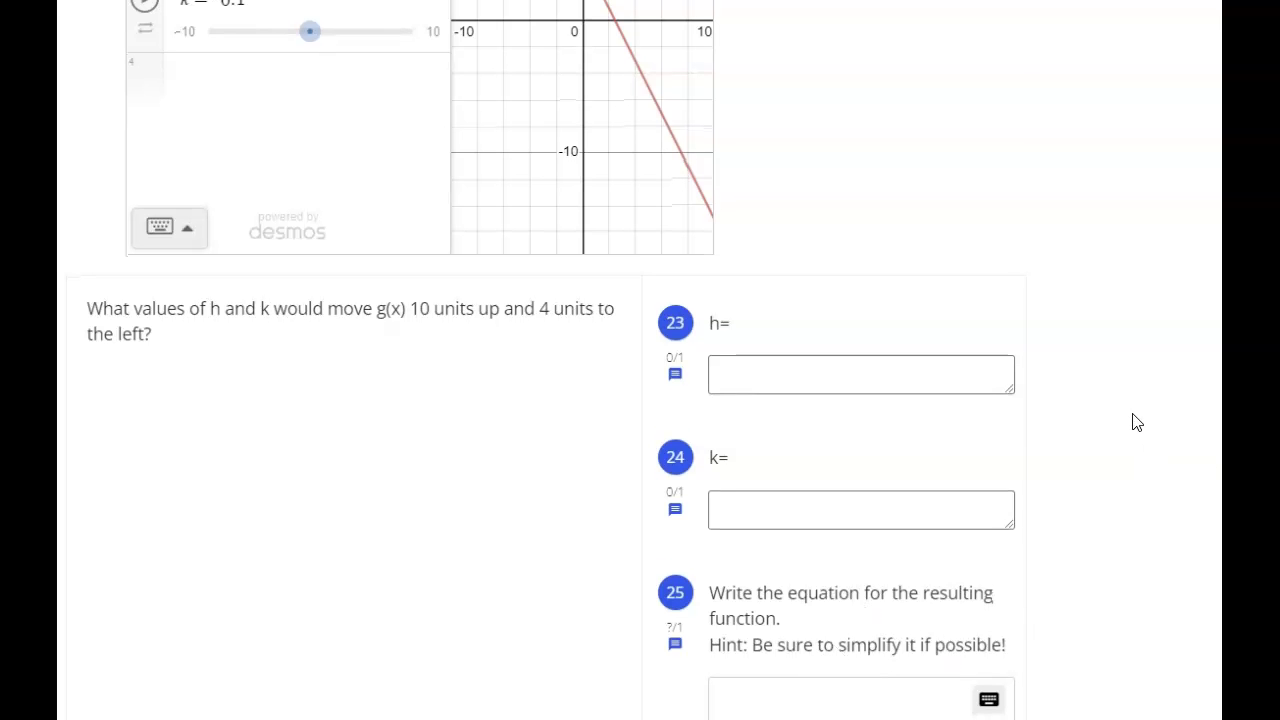
scroll(1137, 423, "down", 5)
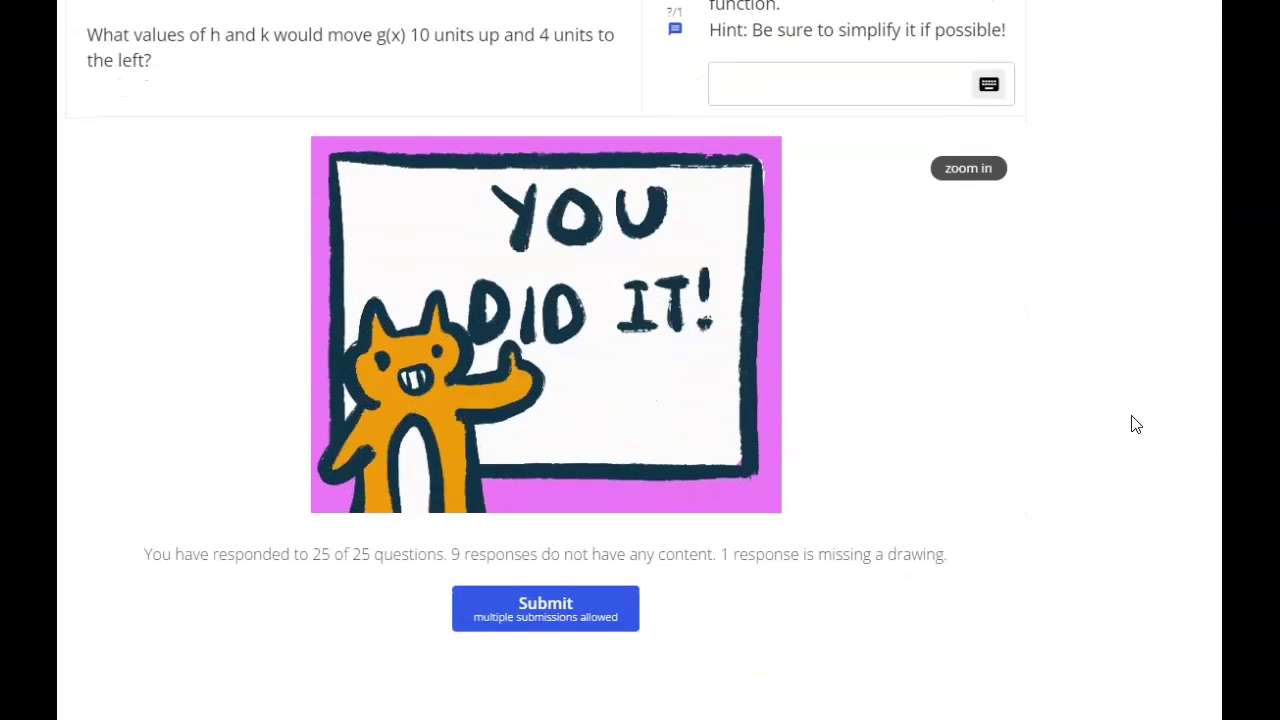